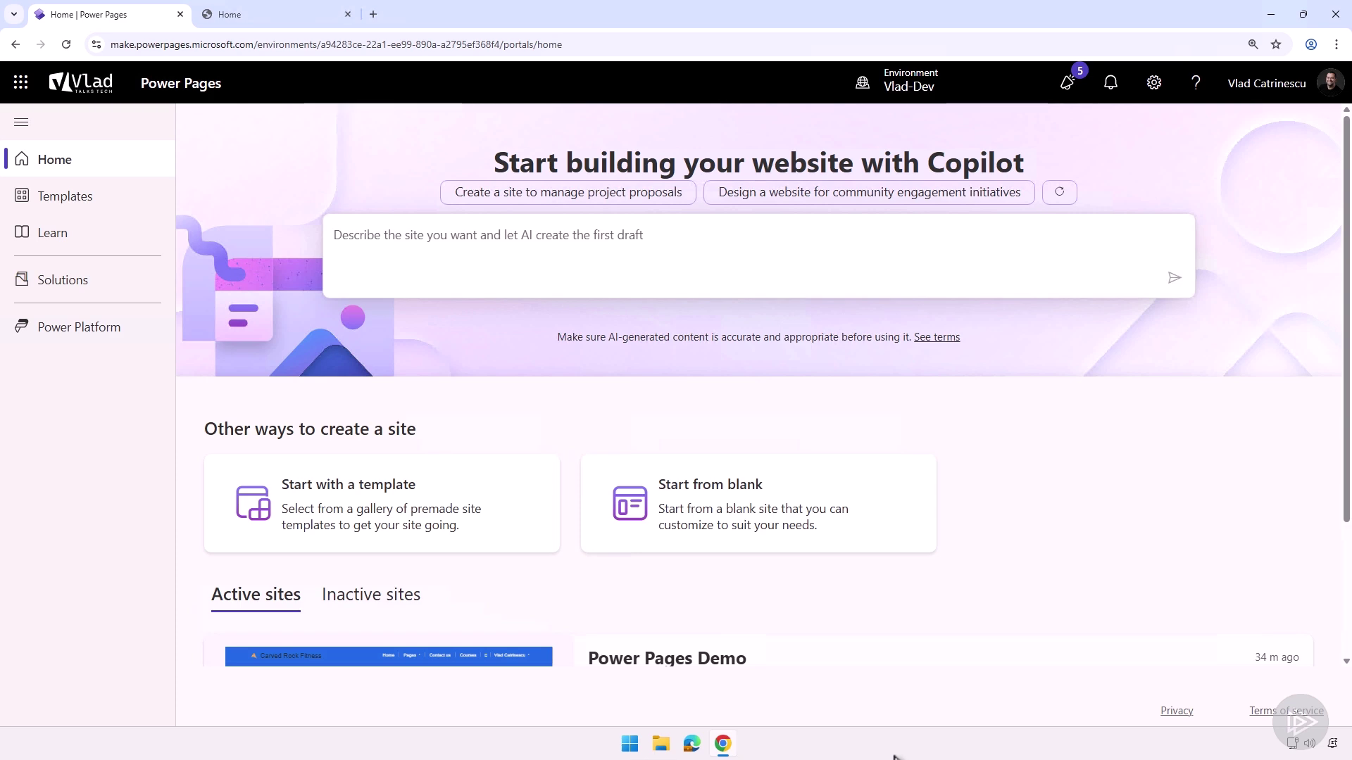
- Ask Copilot to 'Build a site to showcase an online course library'
left_click(595, 242)
type("Build a site to showcase an online course library")
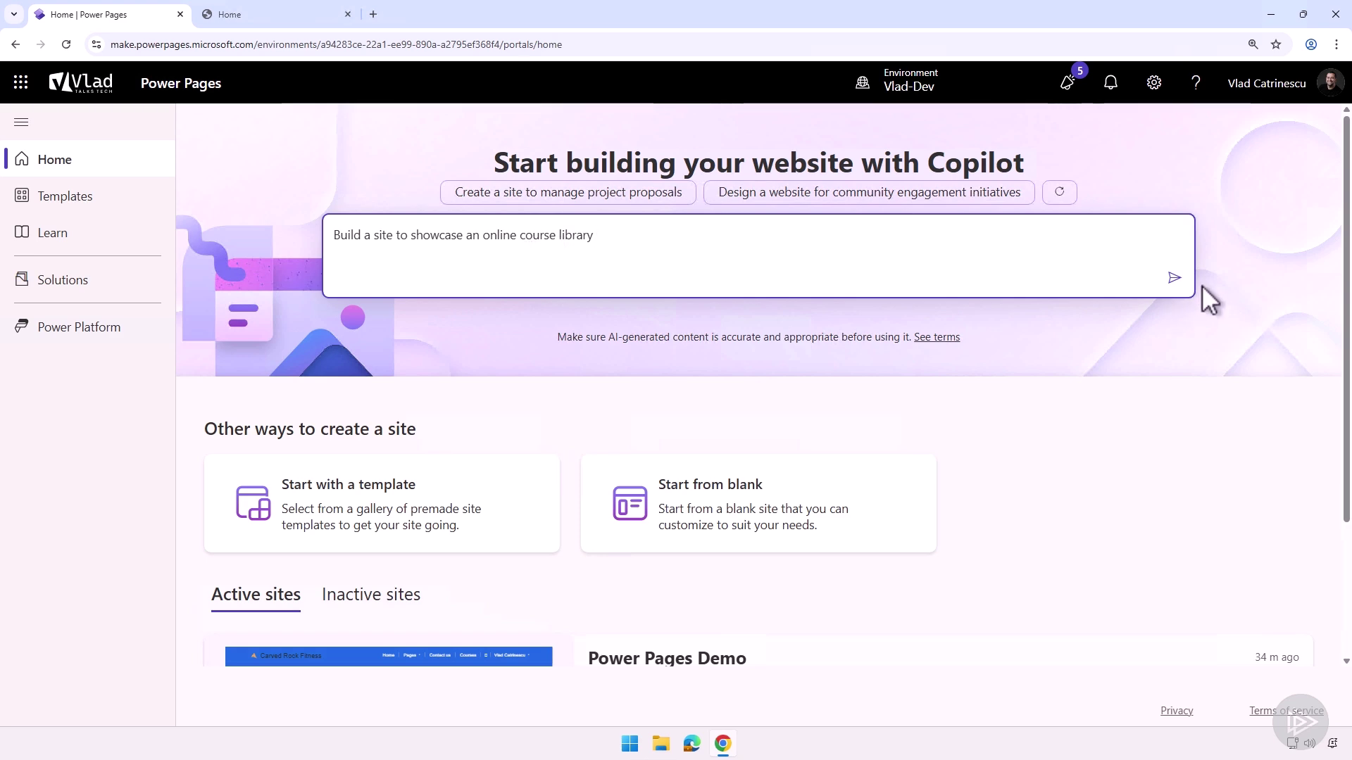
left_click(1173, 277)
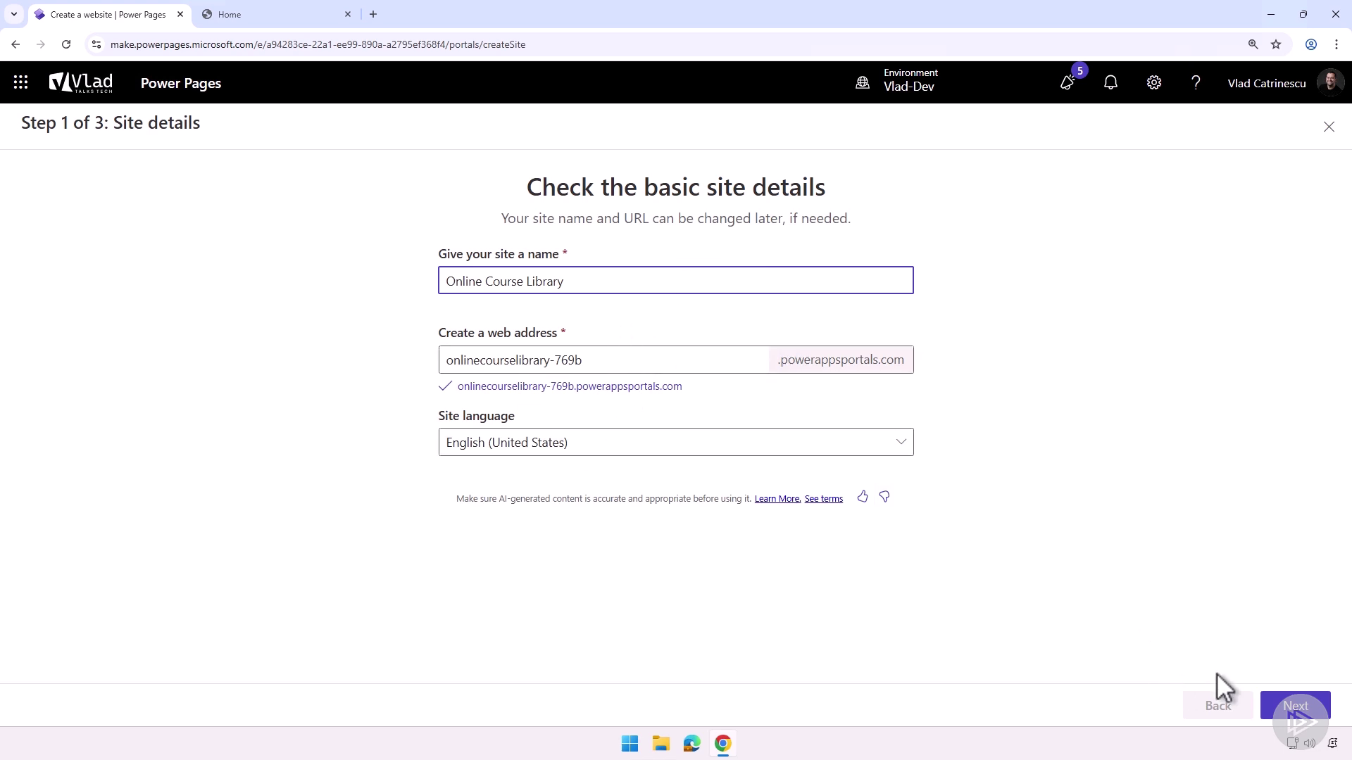
- Accept the site name Online Course Library, address onlinecourselibrary-769b, in English (United States)
left_click(1291, 715)
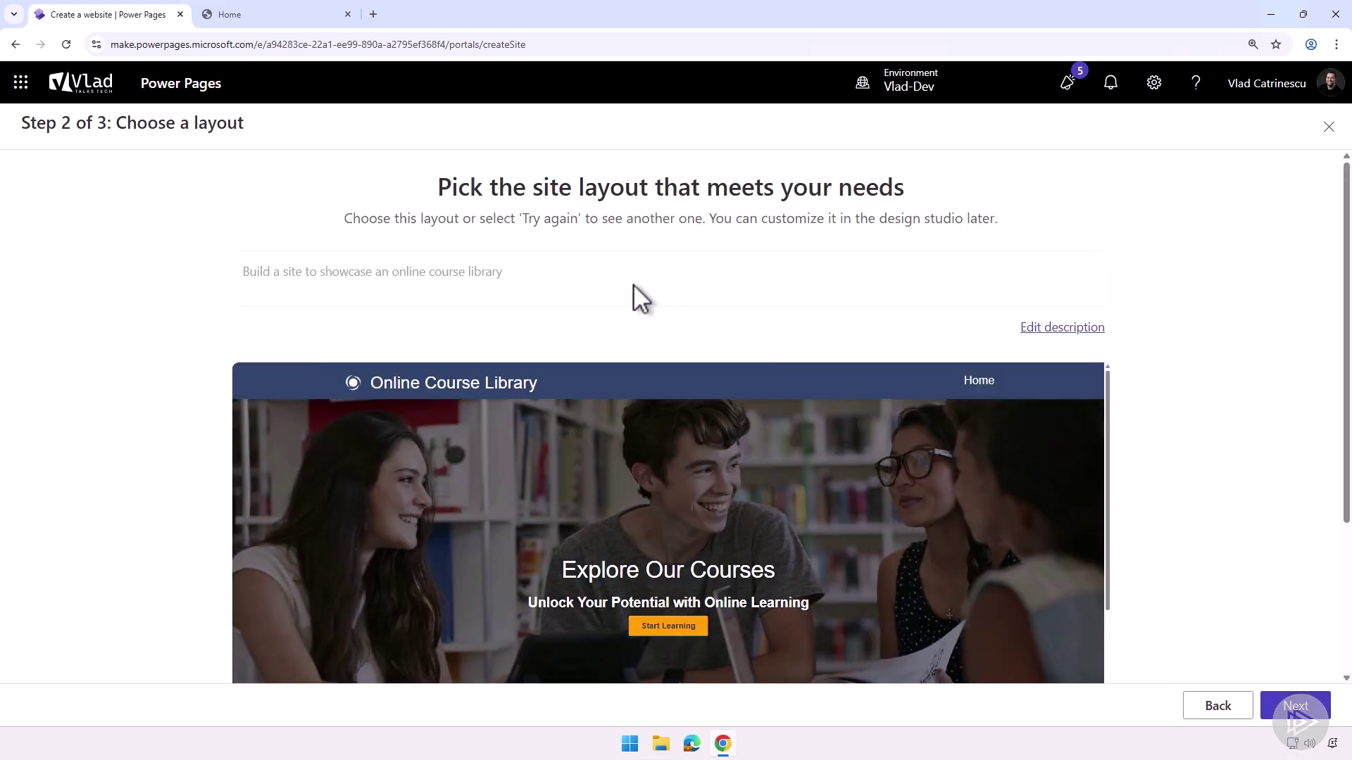
- Review the proposed layout with its Explore Our Courses hero and accept it
scroll(623, 296, "down", 5)
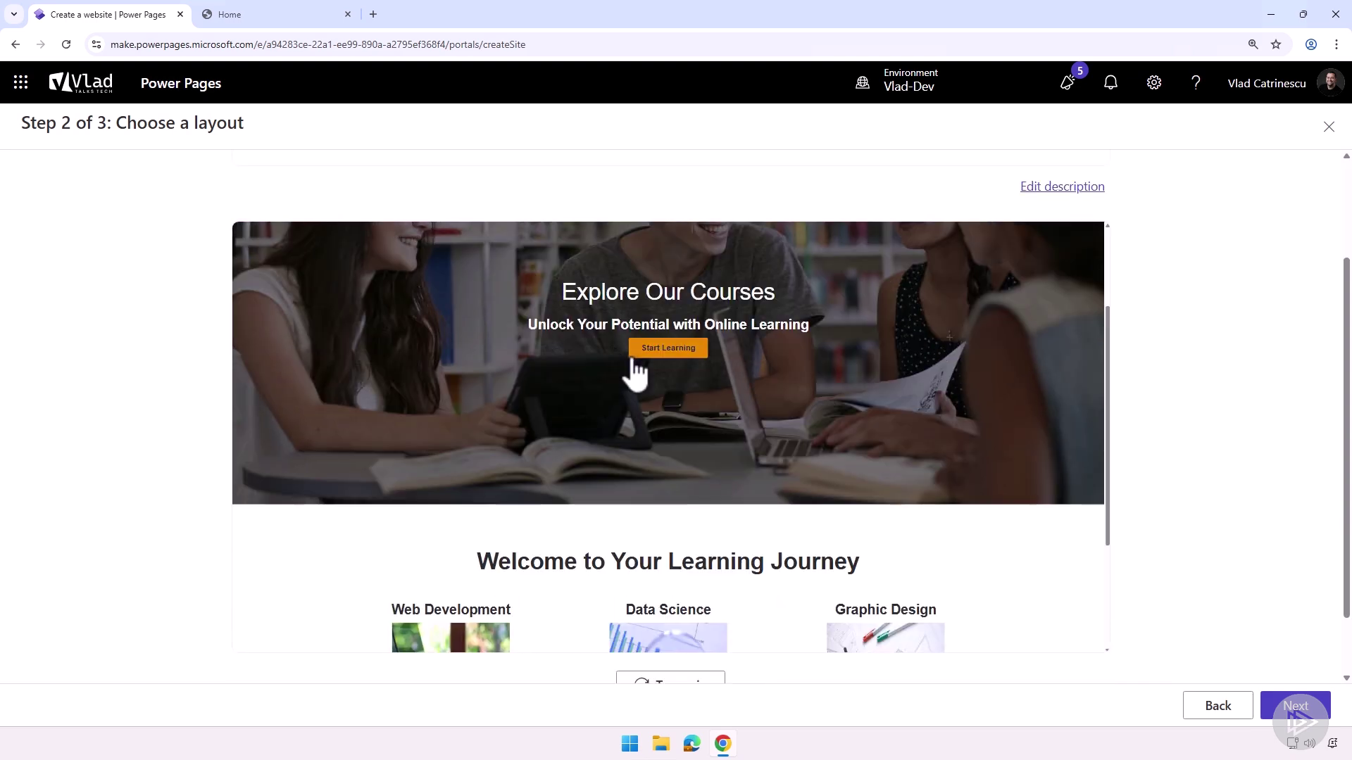
scroll(635, 364, "up", 3)
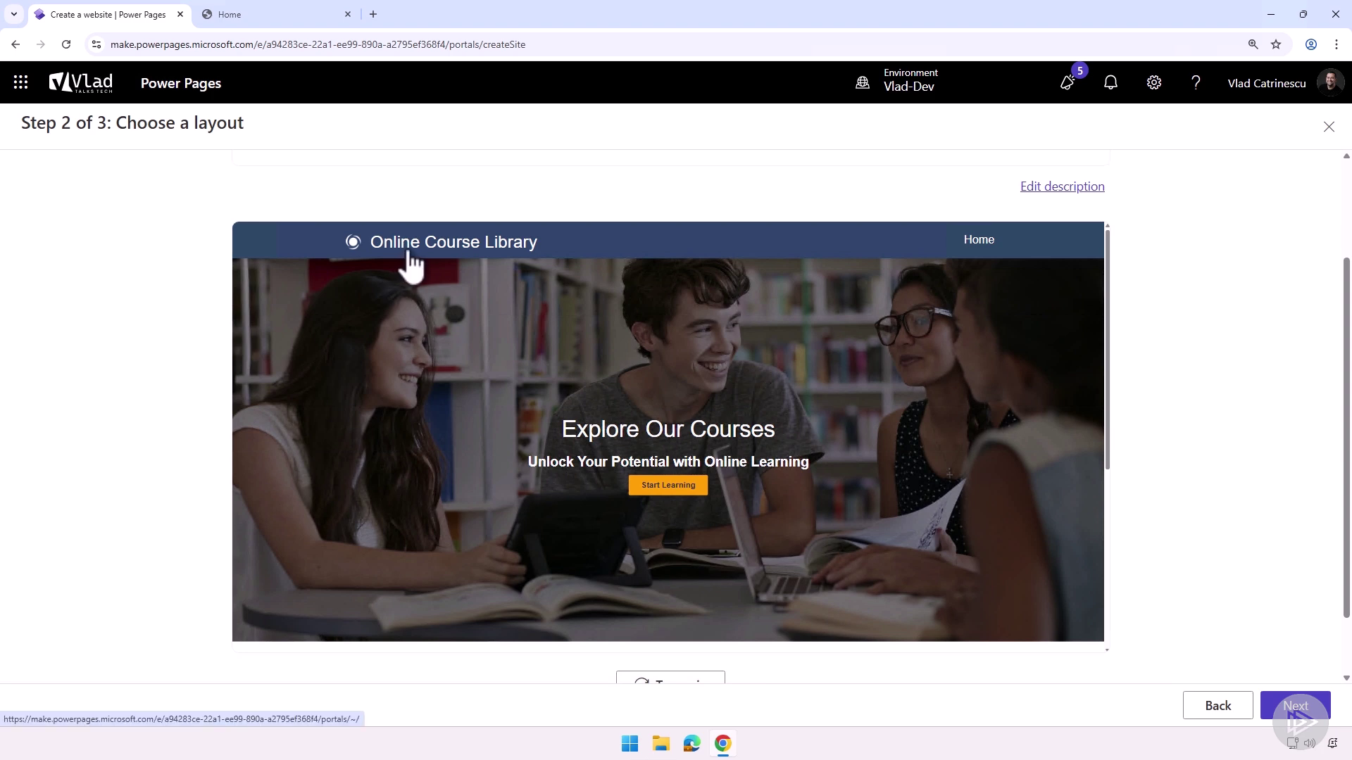
scroll(694, 392, "down", 1)
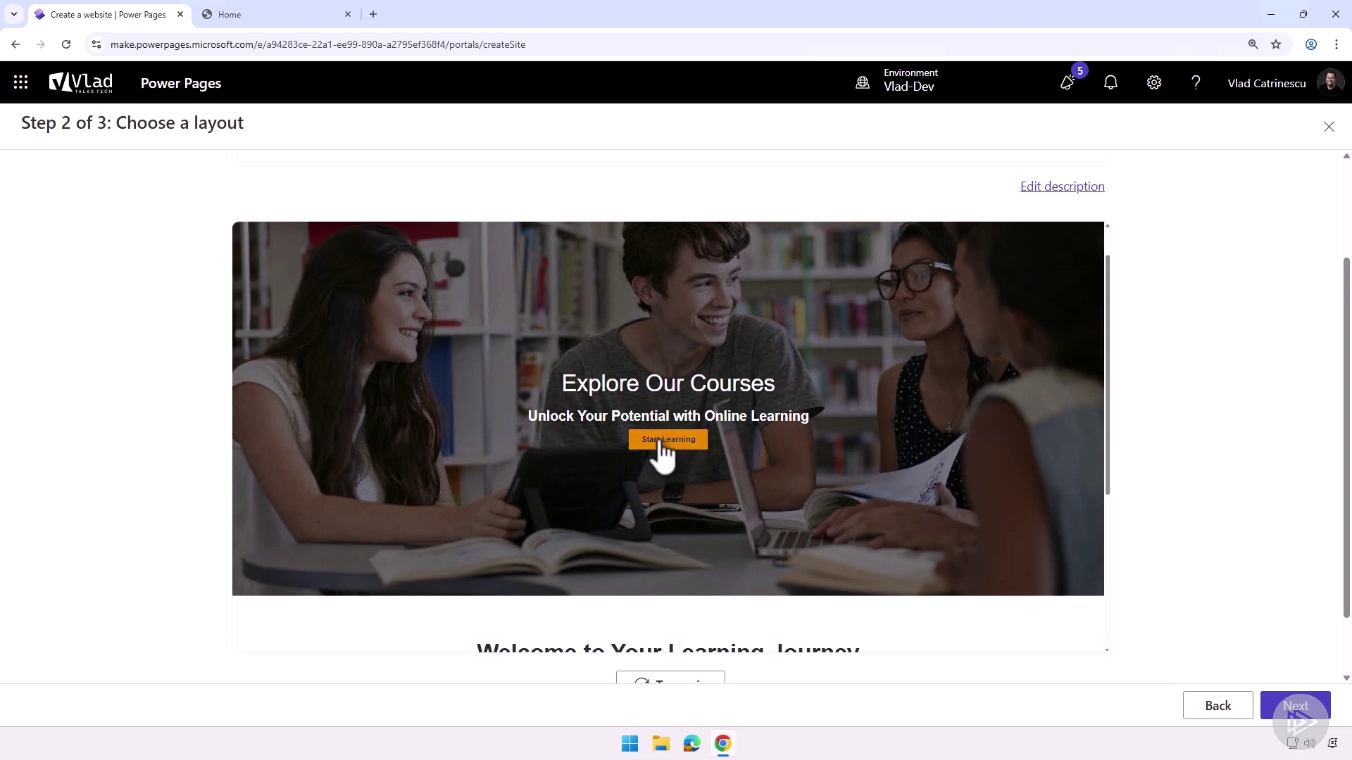
scroll(658, 451, "down", 5)
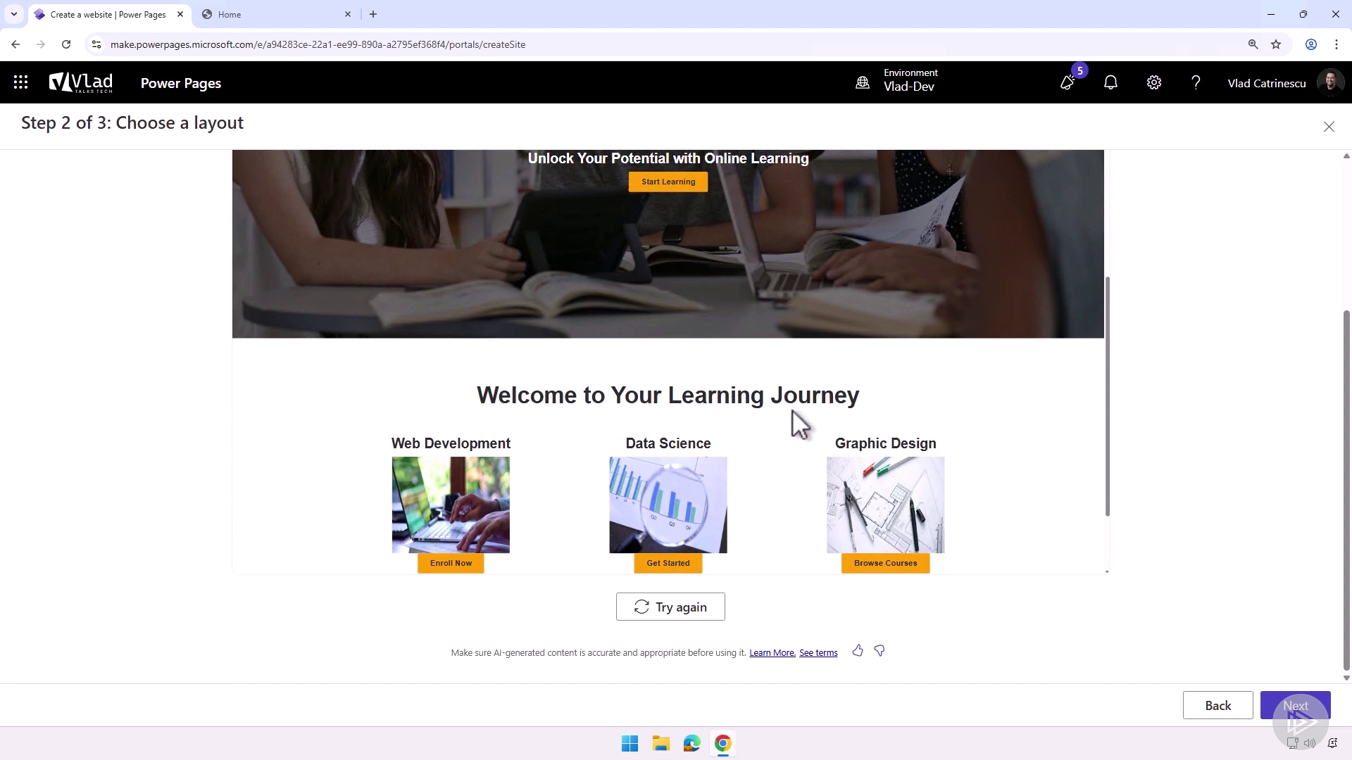
scroll(594, 429, "down", 1)
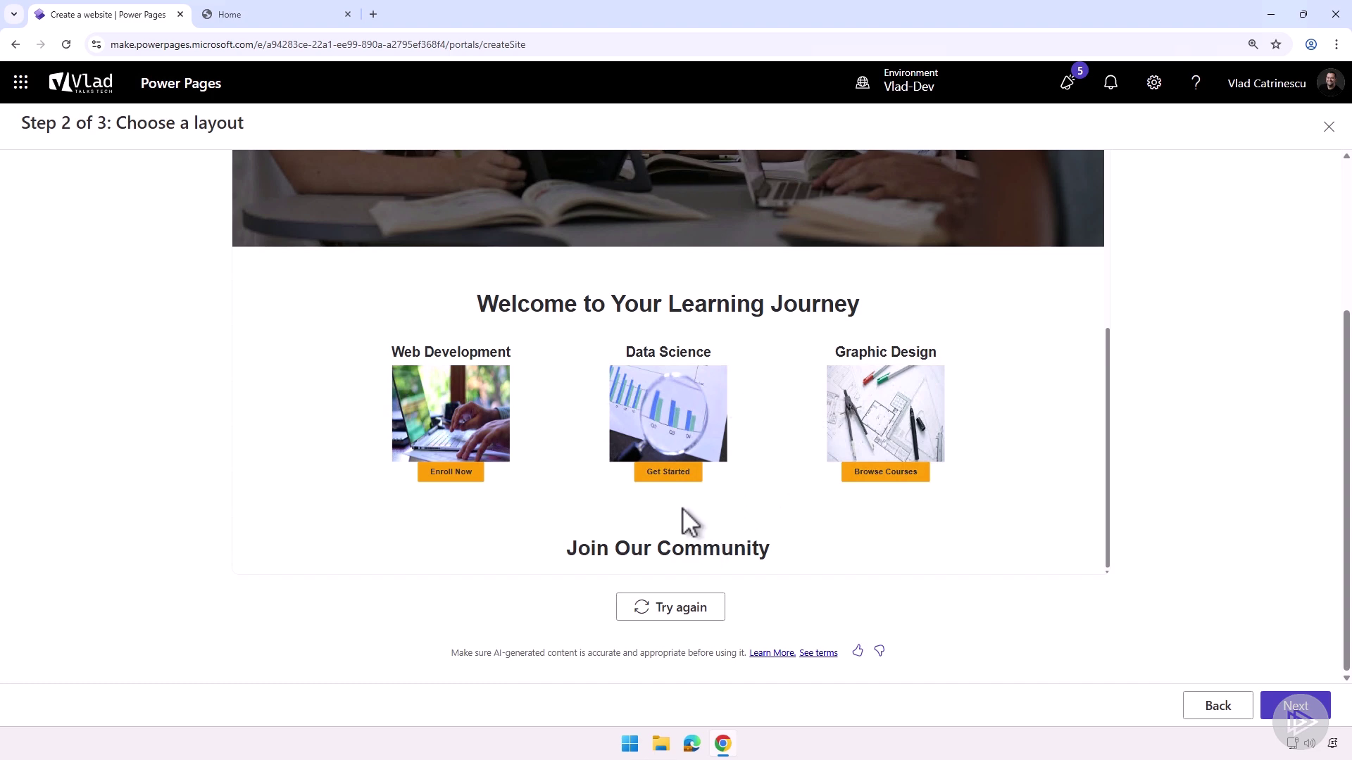
scroll(686, 508, "up", 5)
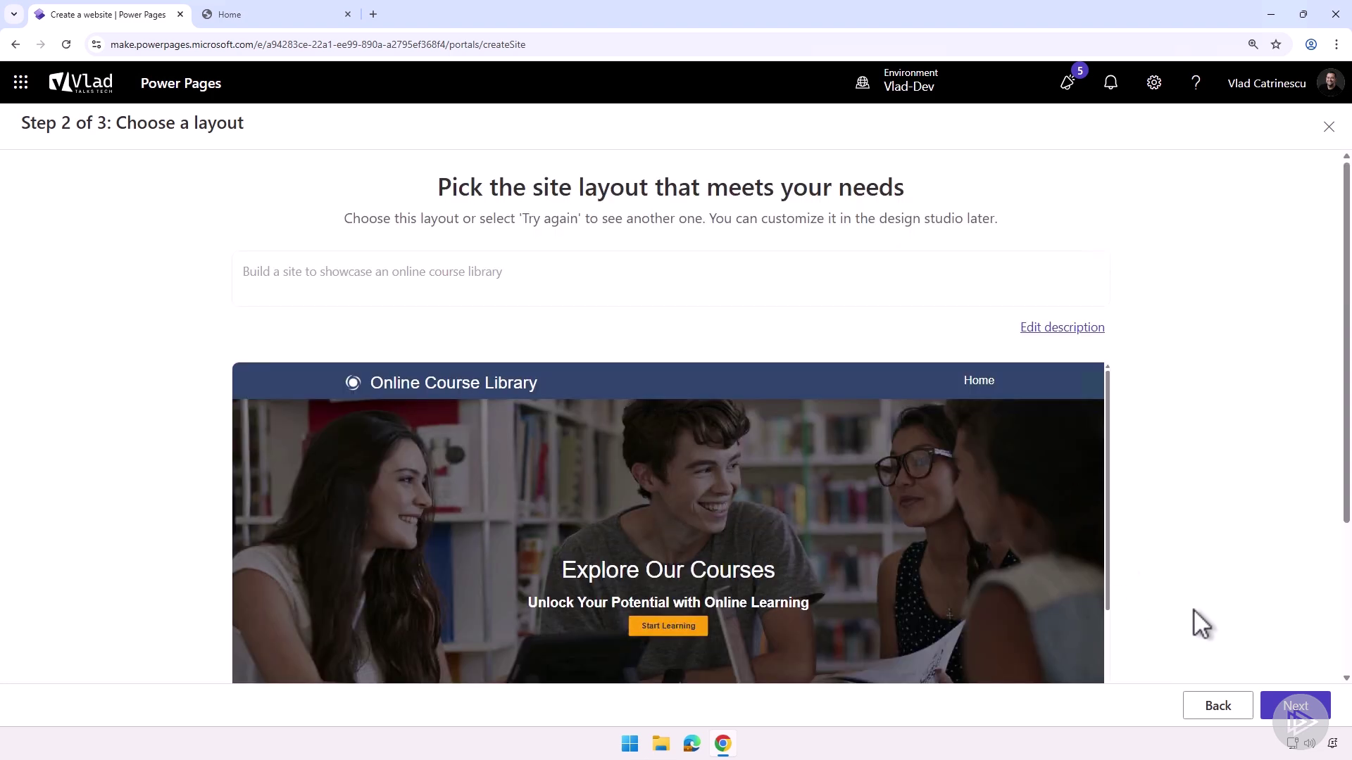
left_click(1295, 706)
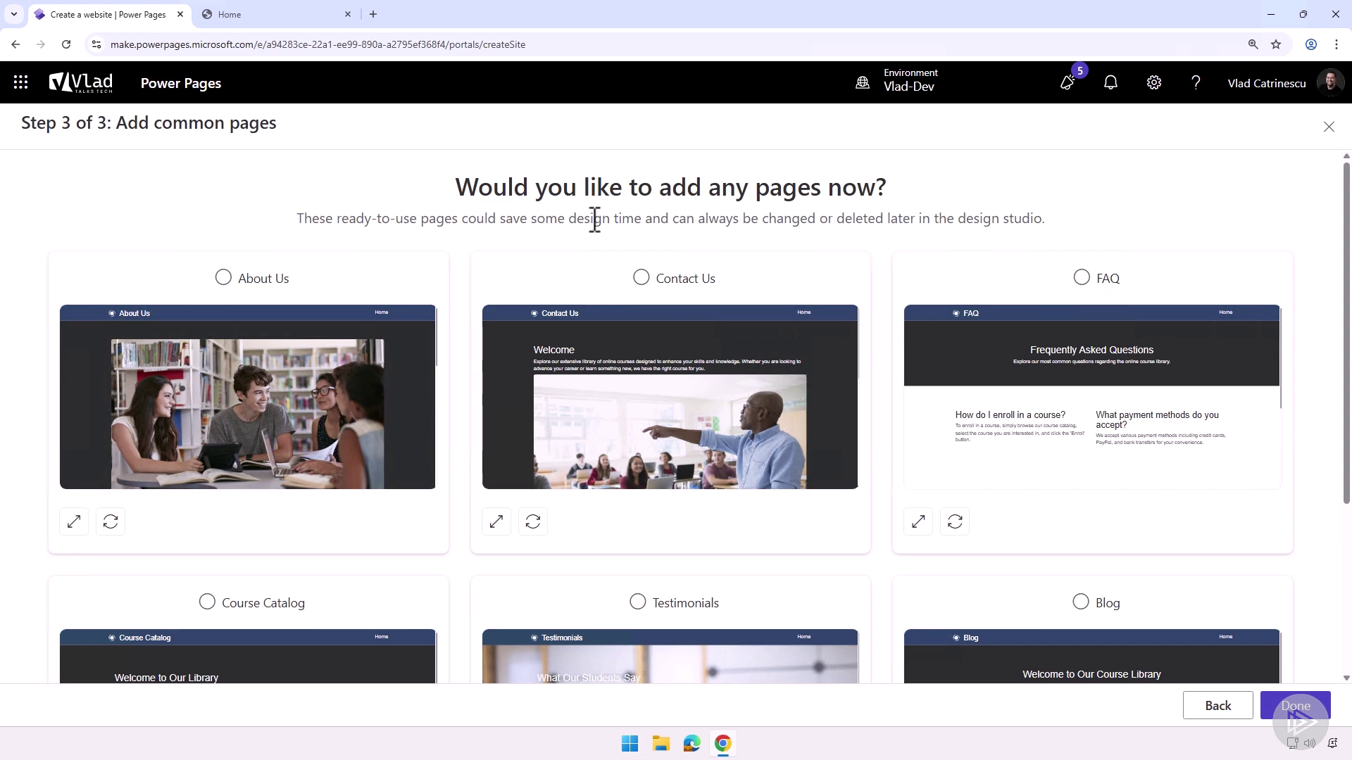
- Tick the About Us, Contact Us and FAQ pages, previewing FAQ at full size
left_click(224, 278)
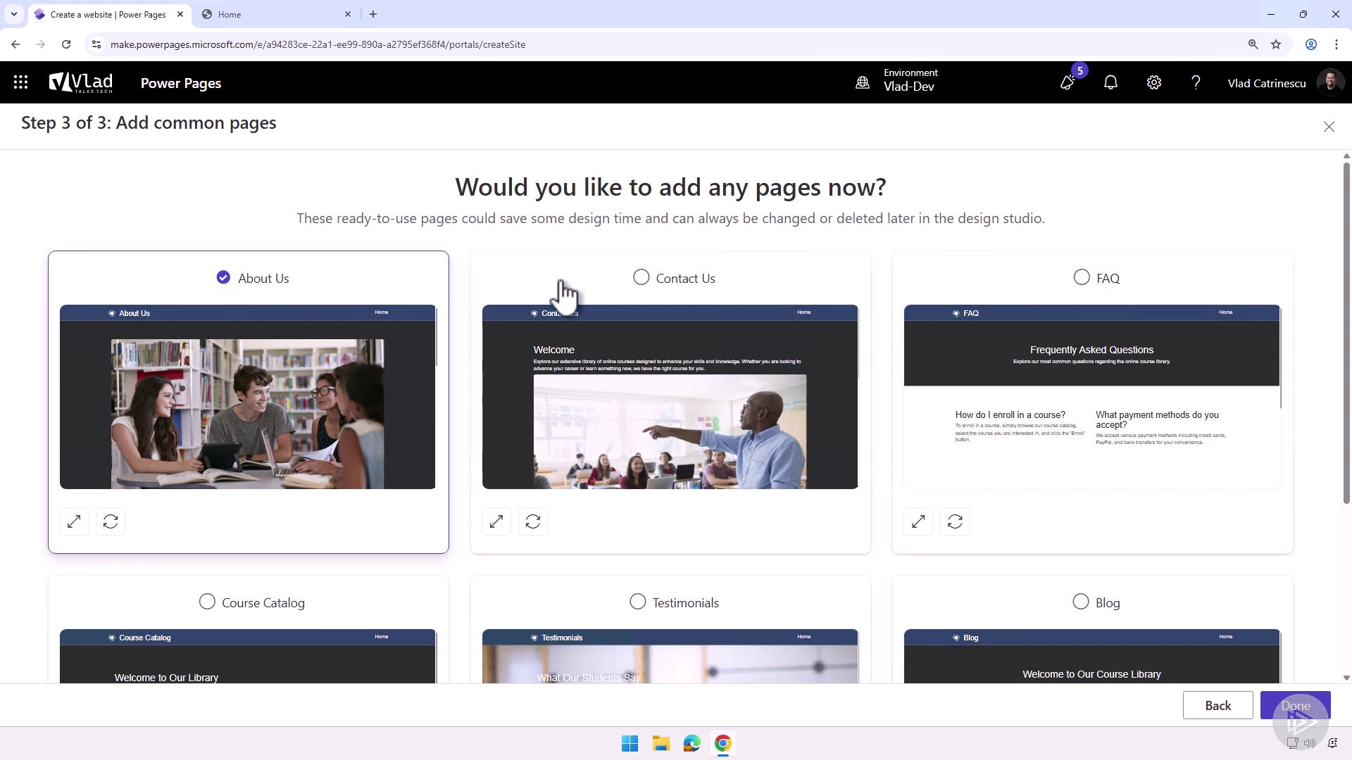
left_click(642, 280)
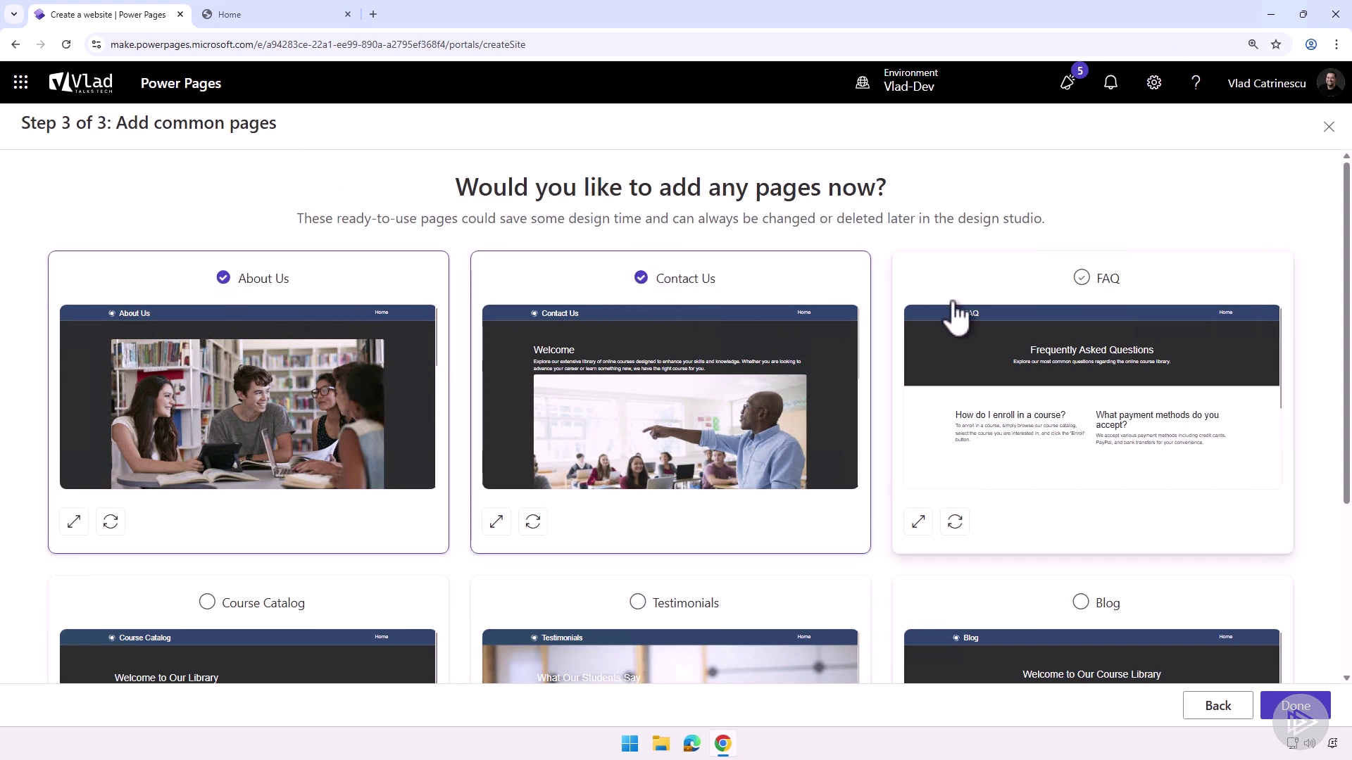
left_click(1078, 281)
scroll(1000, 430, "down", 2)
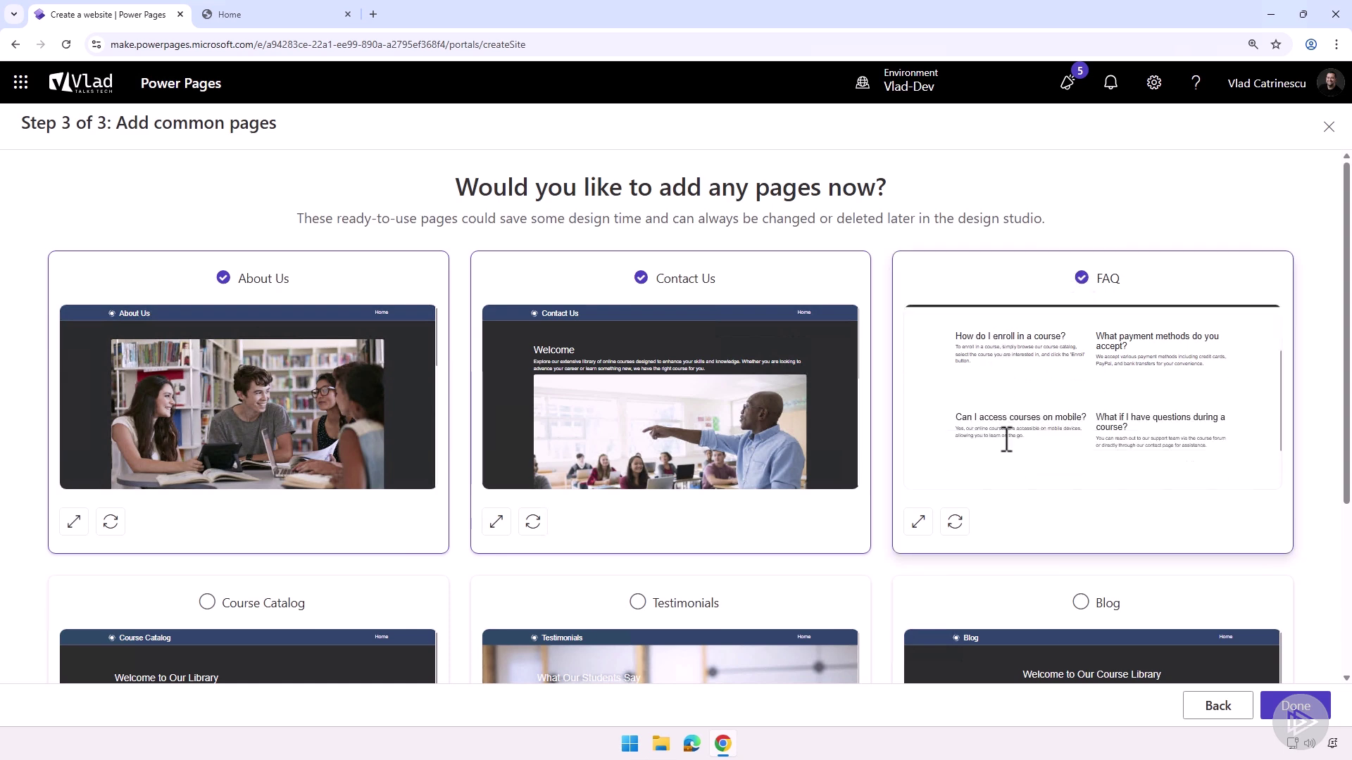
scroll(1090, 441, "up", 2)
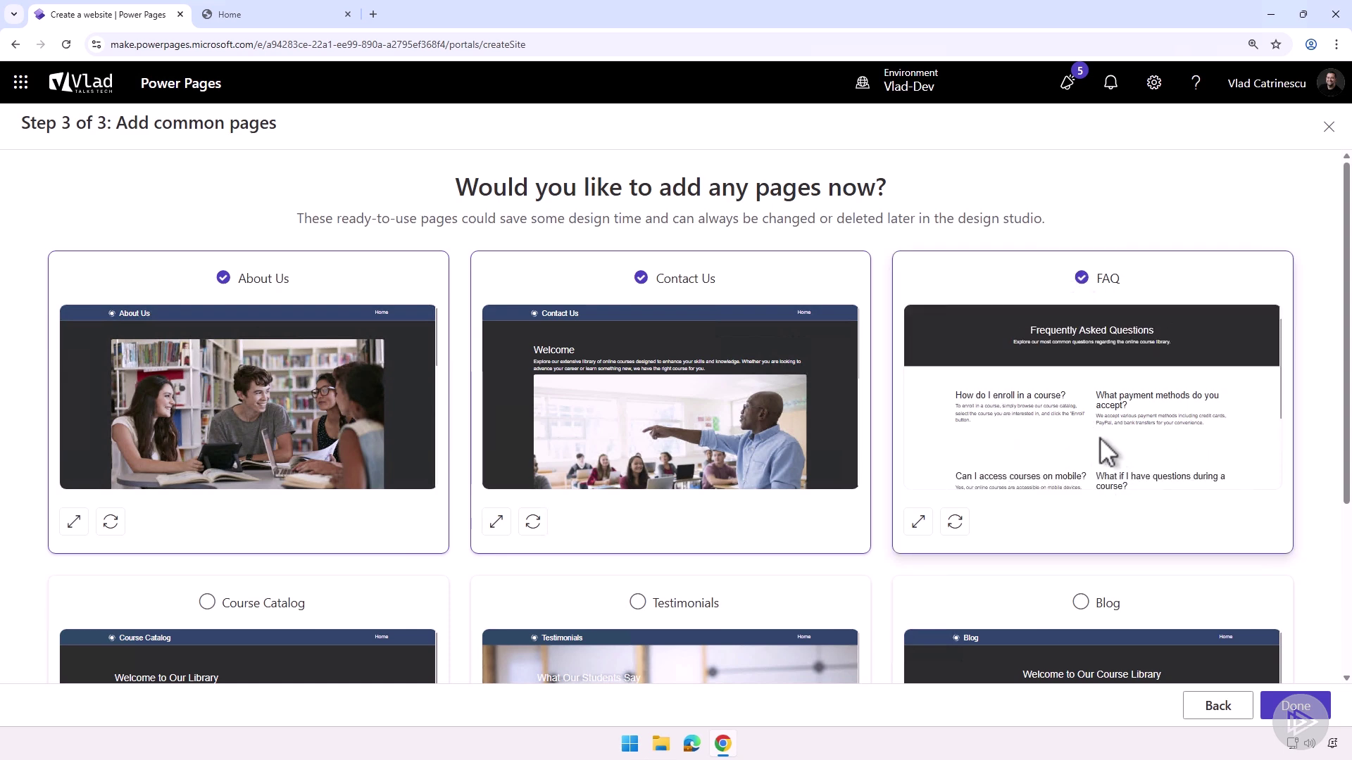
left_click(920, 523)
scroll(610, 386, "down", 2)
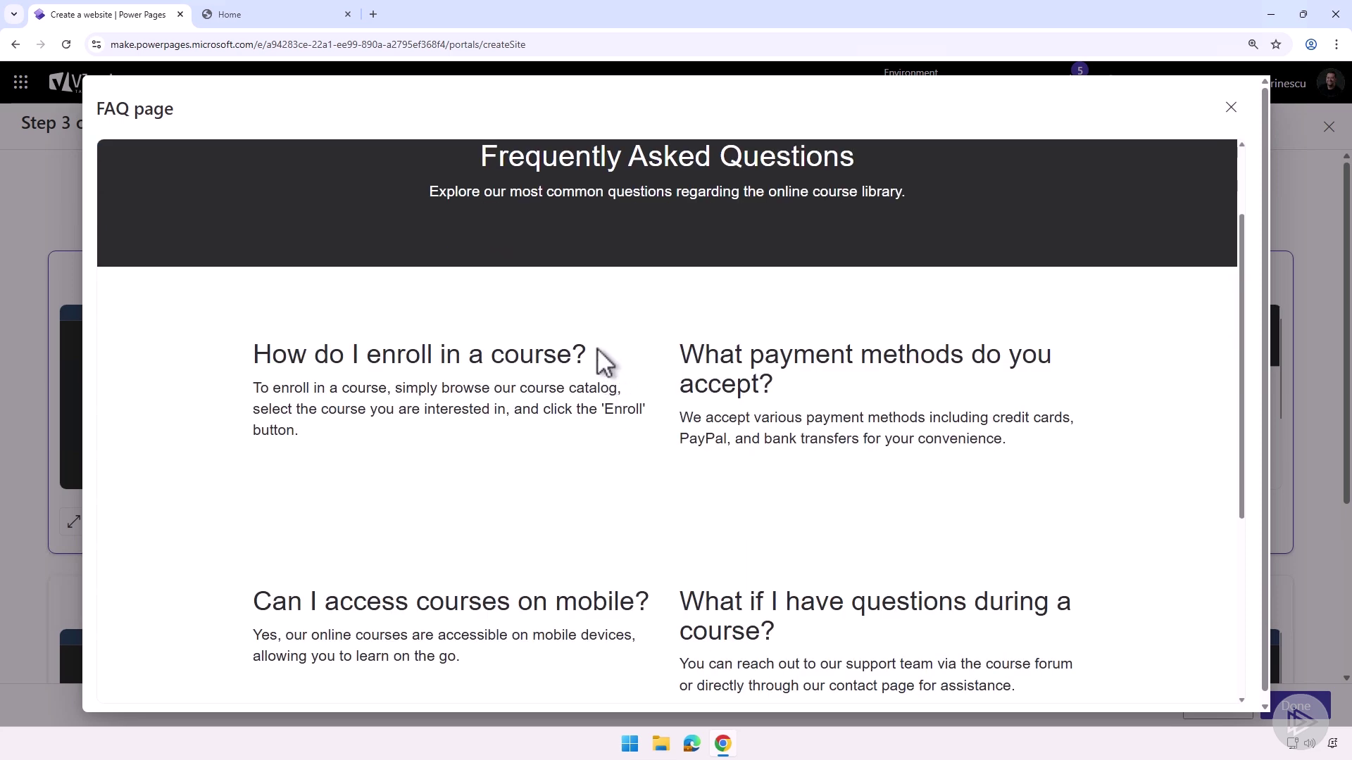
scroll(599, 357, "down", 4)
scroll(719, 353, "up", 6)
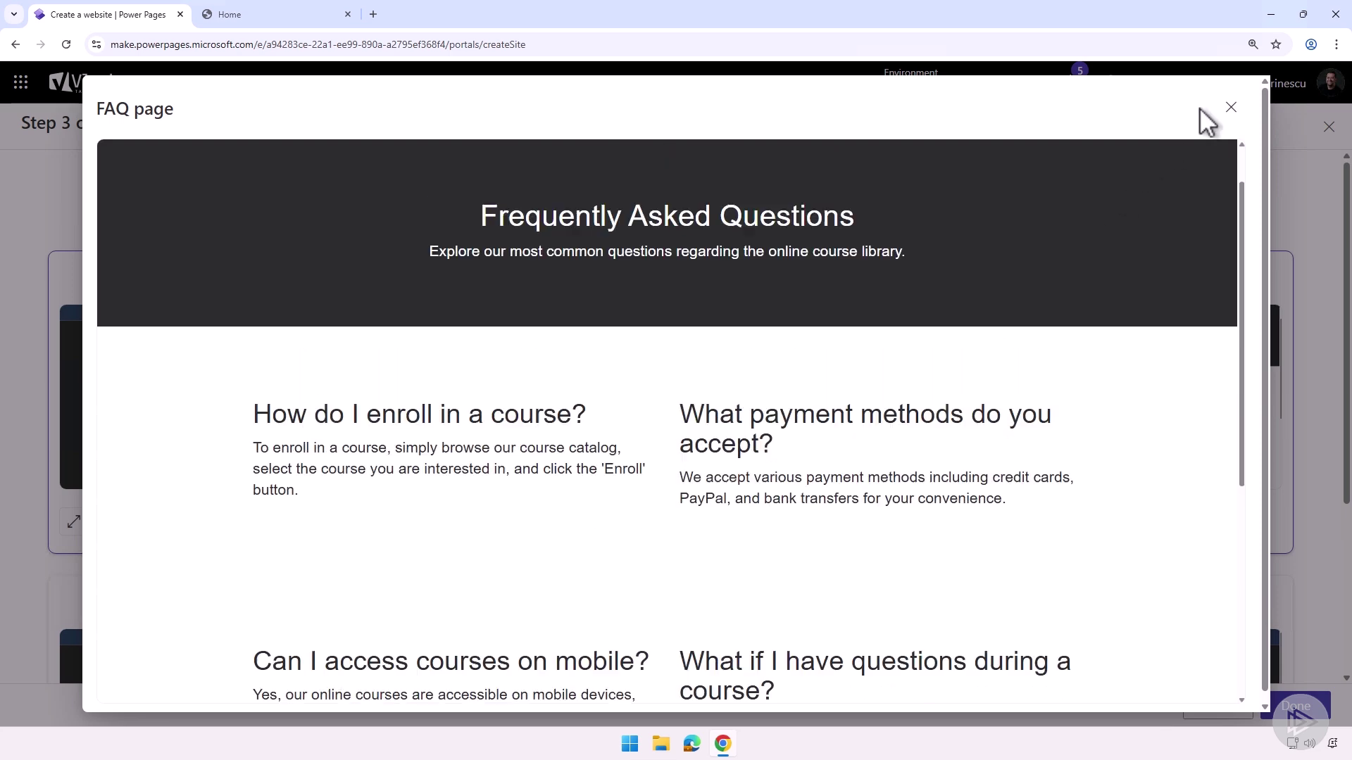
left_click(1232, 113)
- Tick the Testimonials and Blog pages, leaving Course Catalog unchecked
scroll(838, 401, "down", 3)
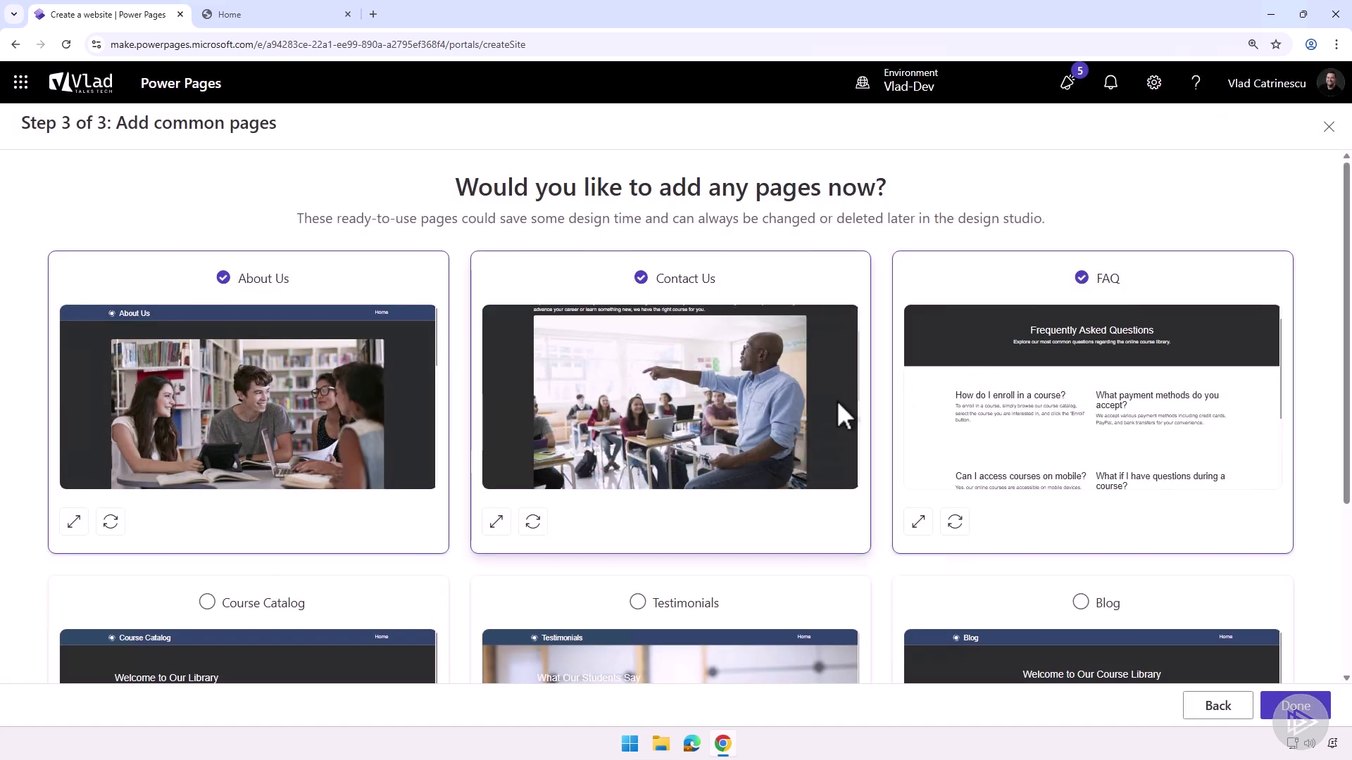
scroll(873, 538, "down", 3)
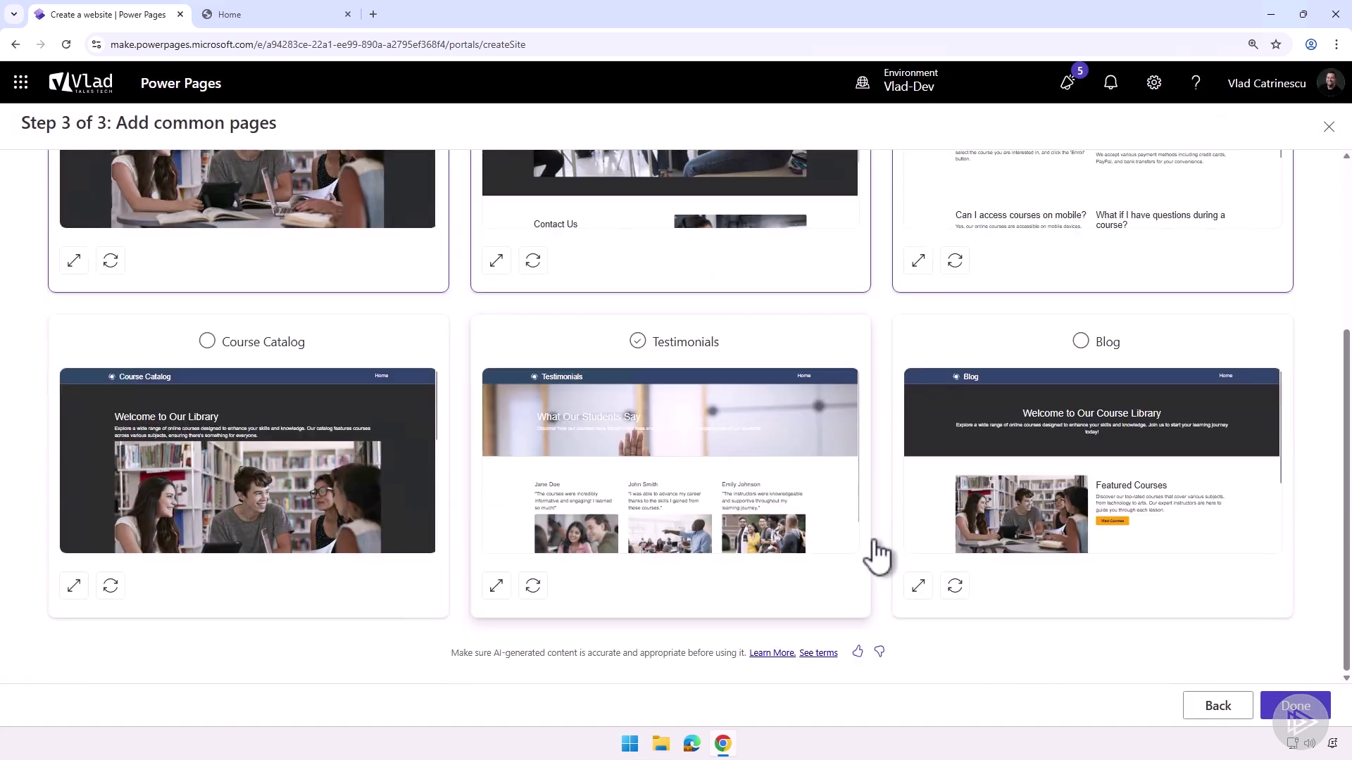
left_click(642, 342)
left_click(1114, 356)
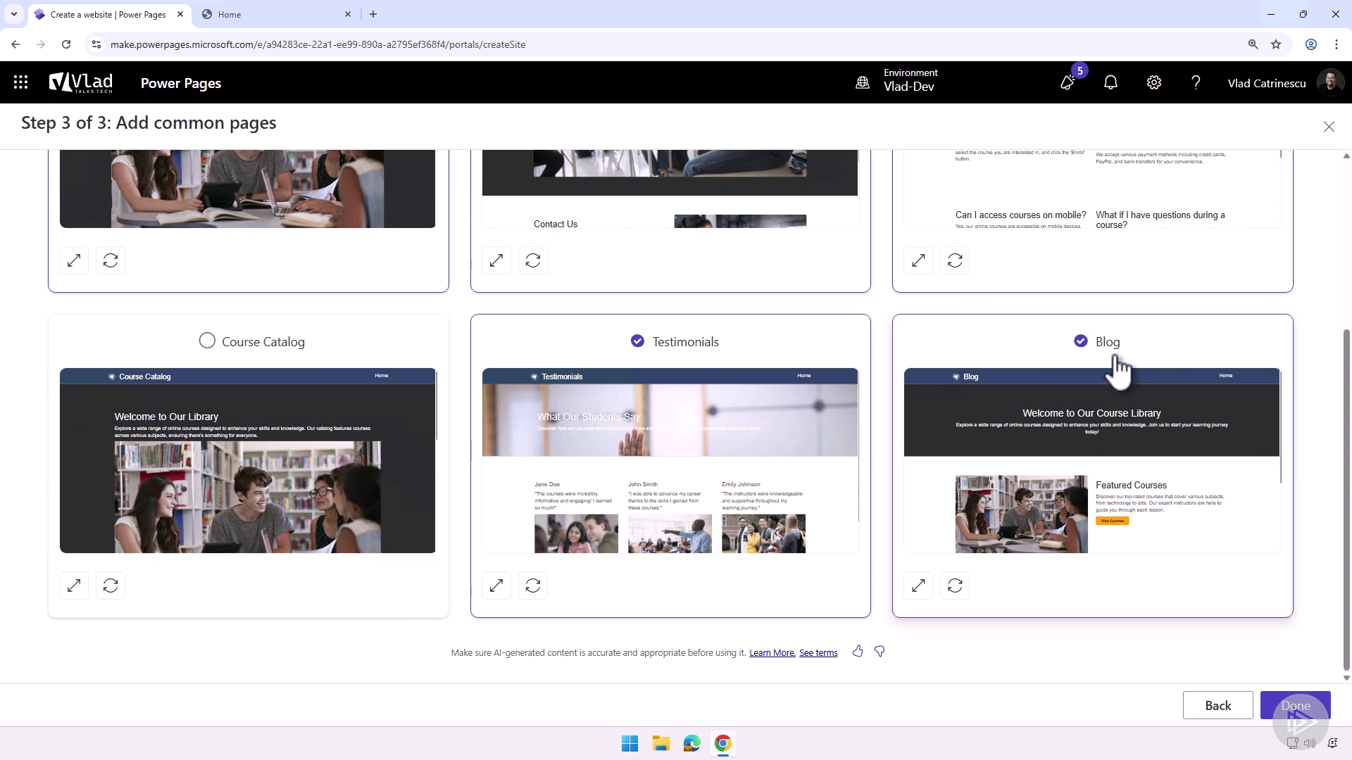
scroll(285, 433, "down", 5)
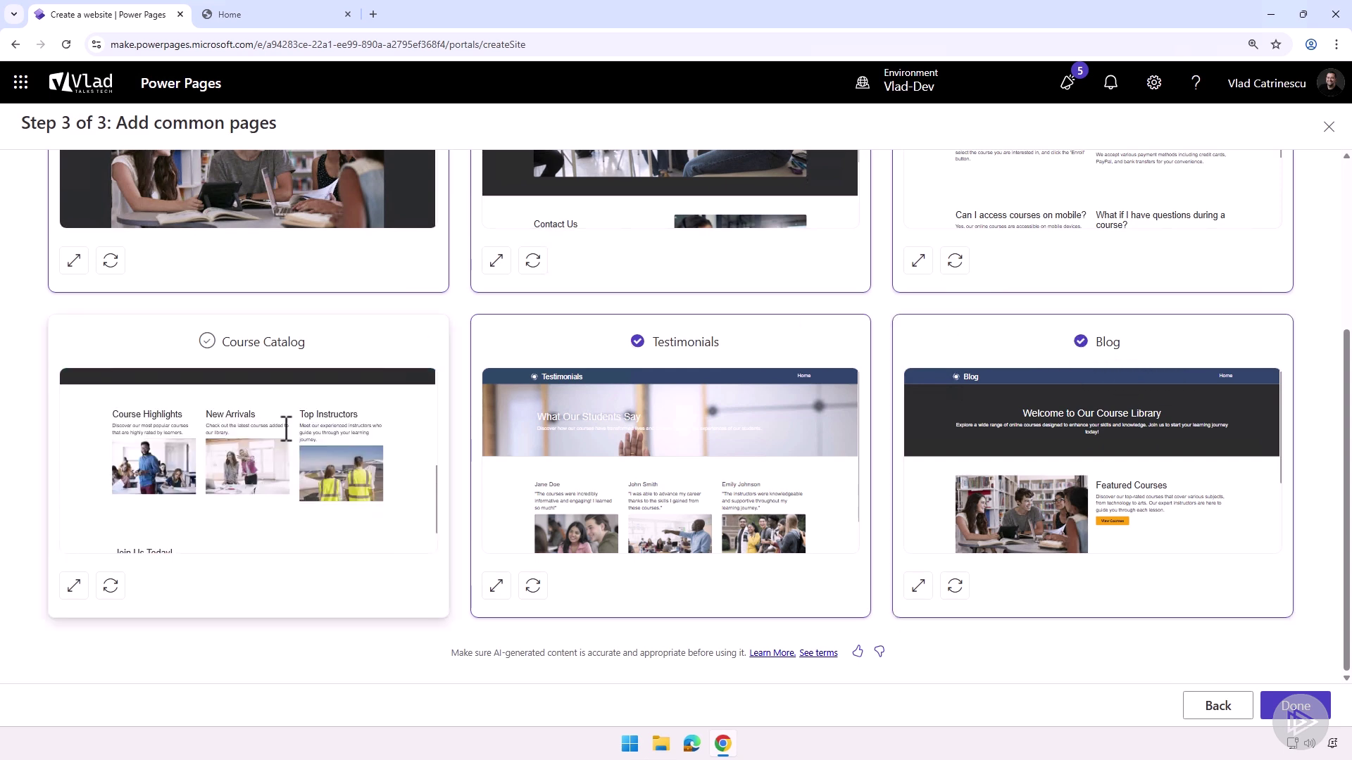
scroll(278, 417, "up", 5)
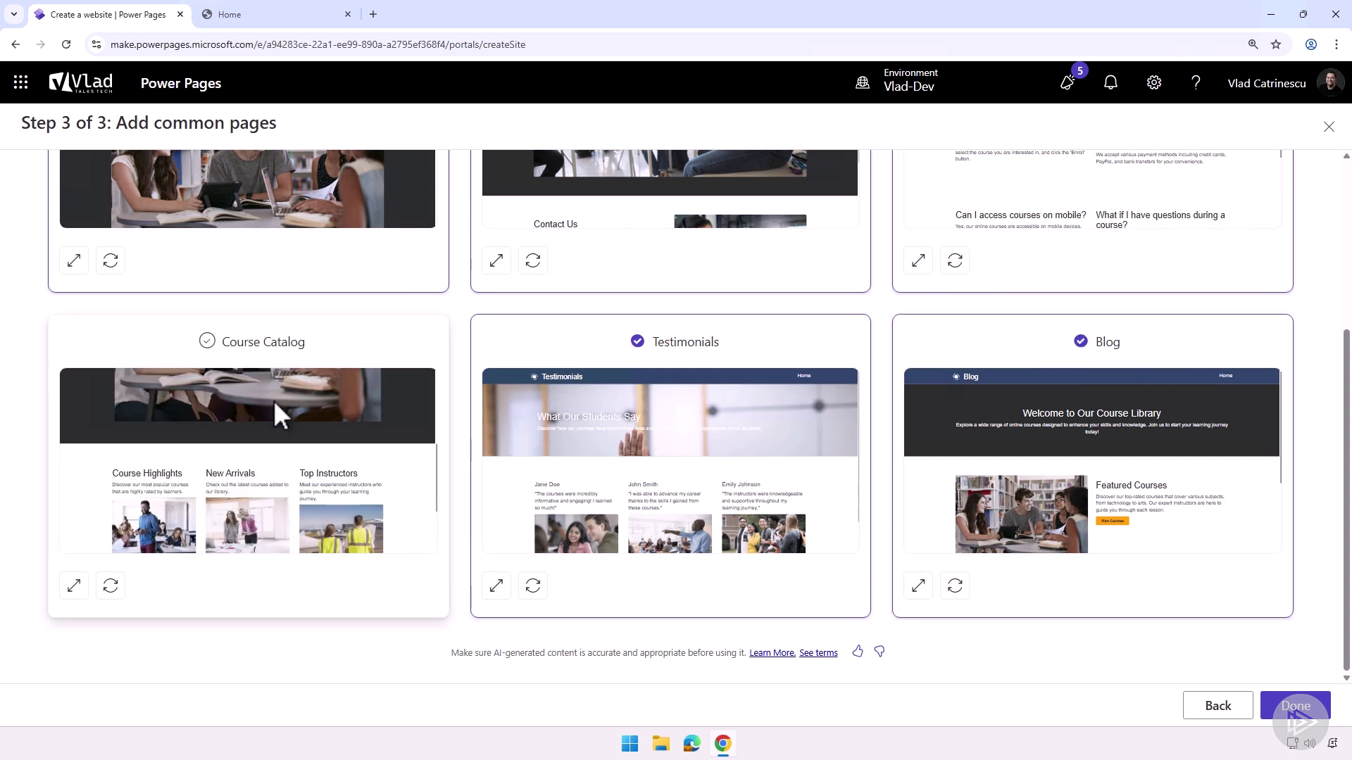
scroll(377, 416, "up", 1)
scroll(449, 400, "up", 4)
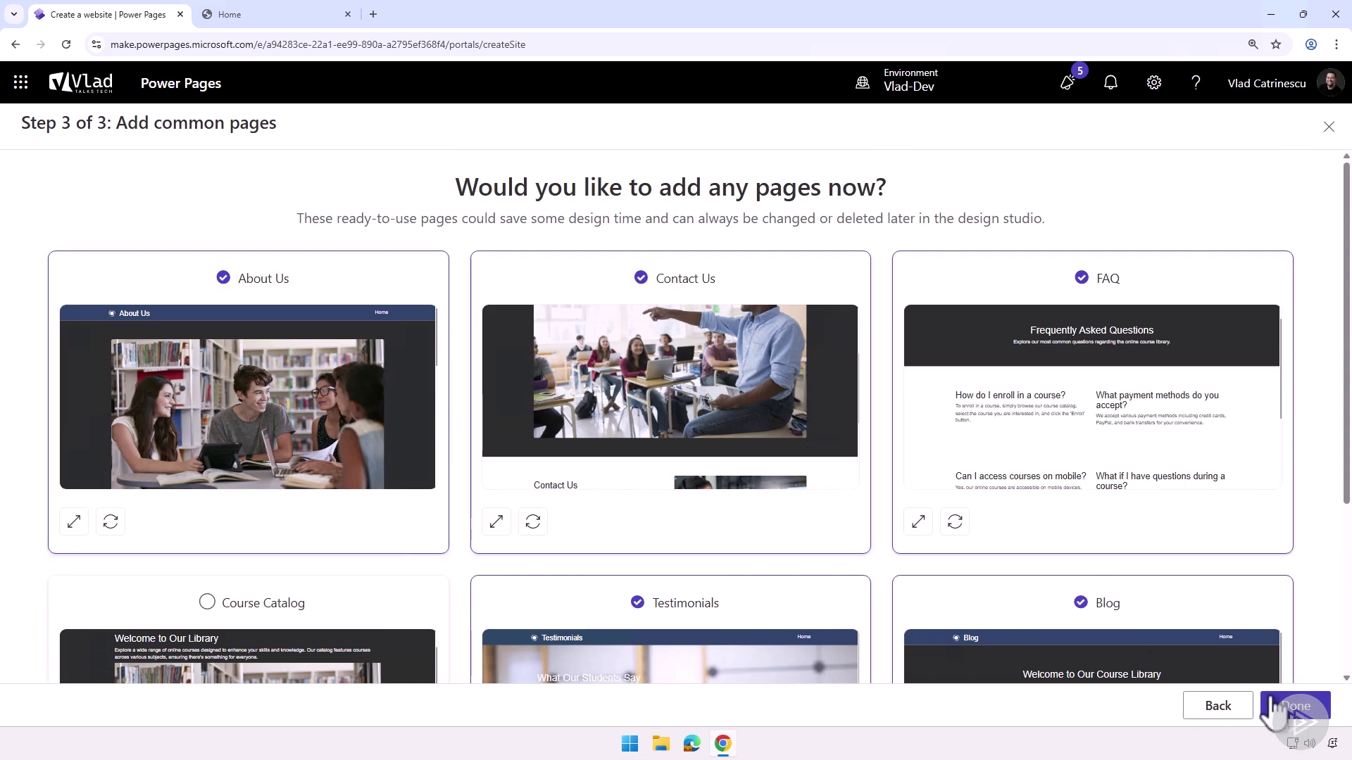
- Finish the wizard so the Online Course Library site is created with Home and five pages
left_click(1292, 706)
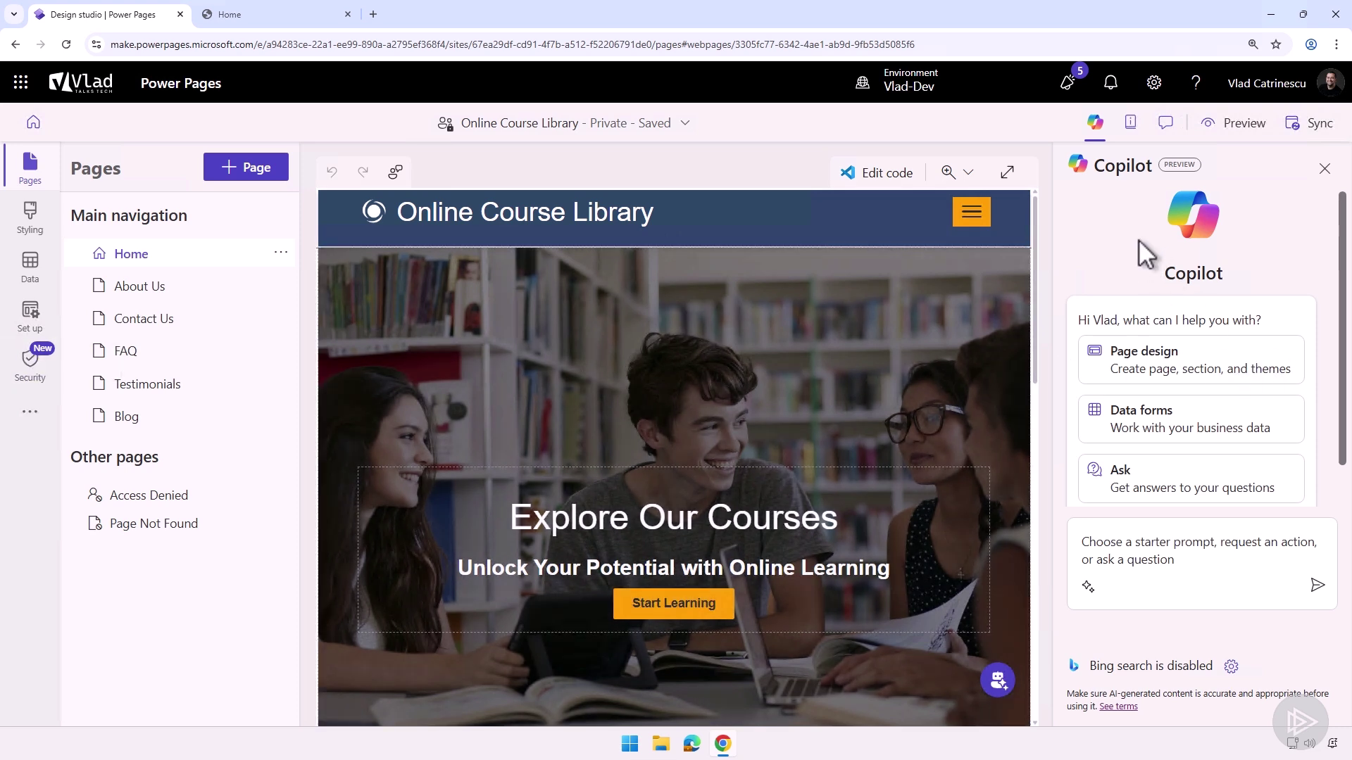
- Ask Copilot to 'Create a color theme with blue and orange'
left_click(1162, 556)
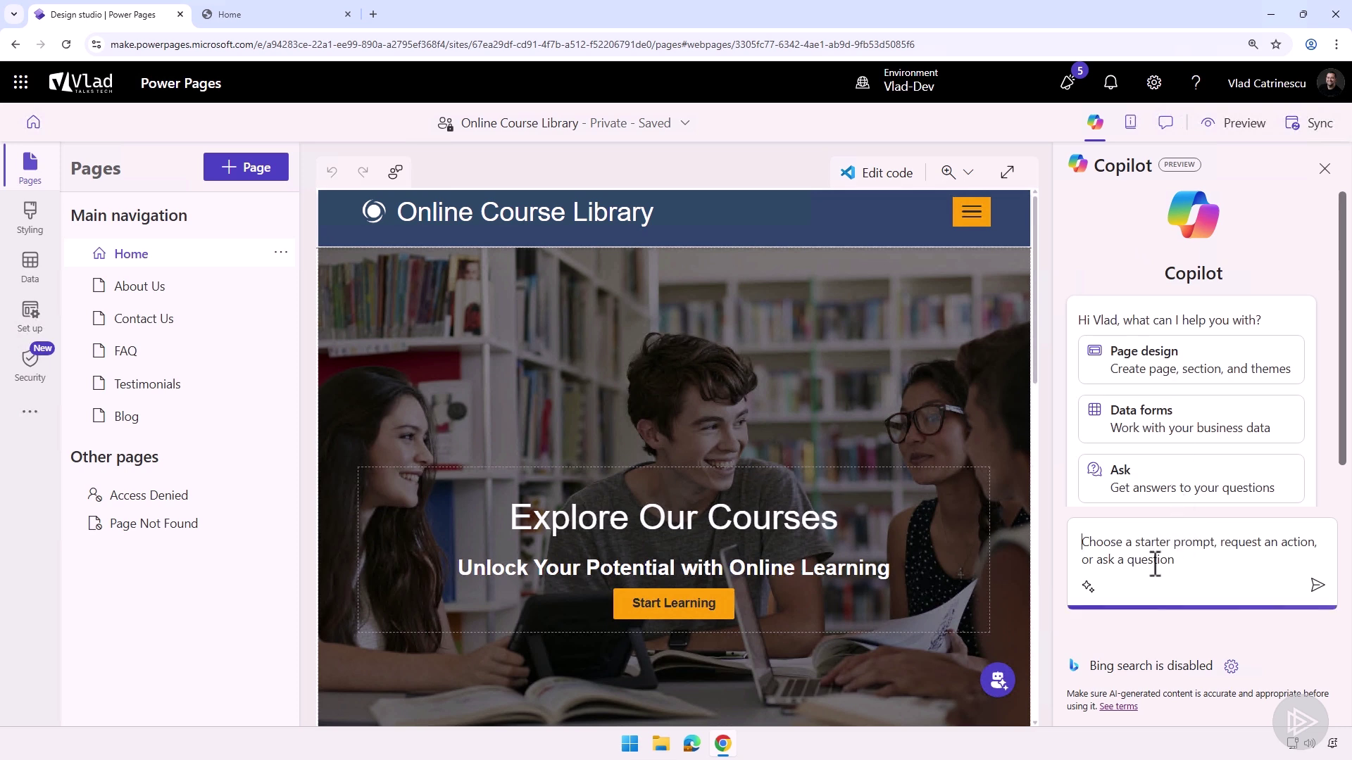
type("Create a color theme with blue and orange")
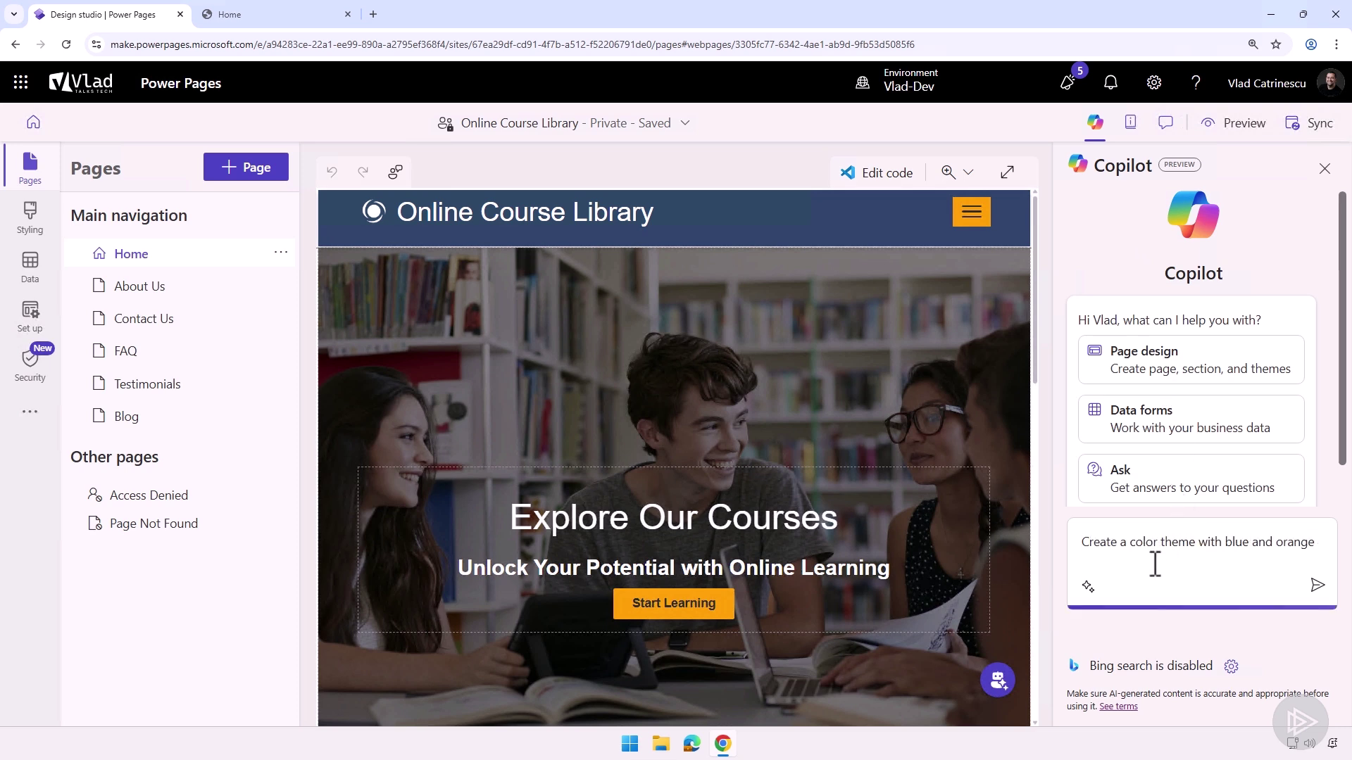
key("Return")
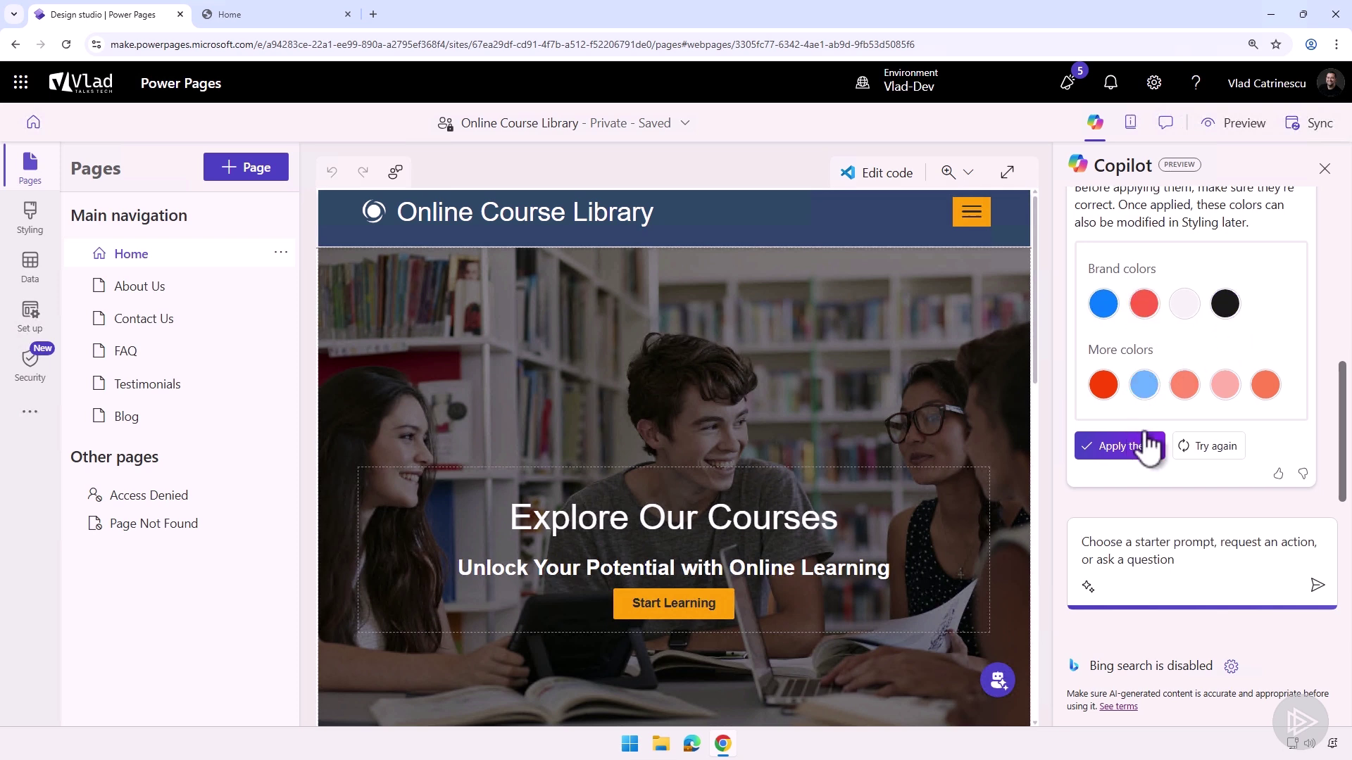
- Apply the suggested theme, undo it, and have Copilot generate a different one
left_click(1125, 444)
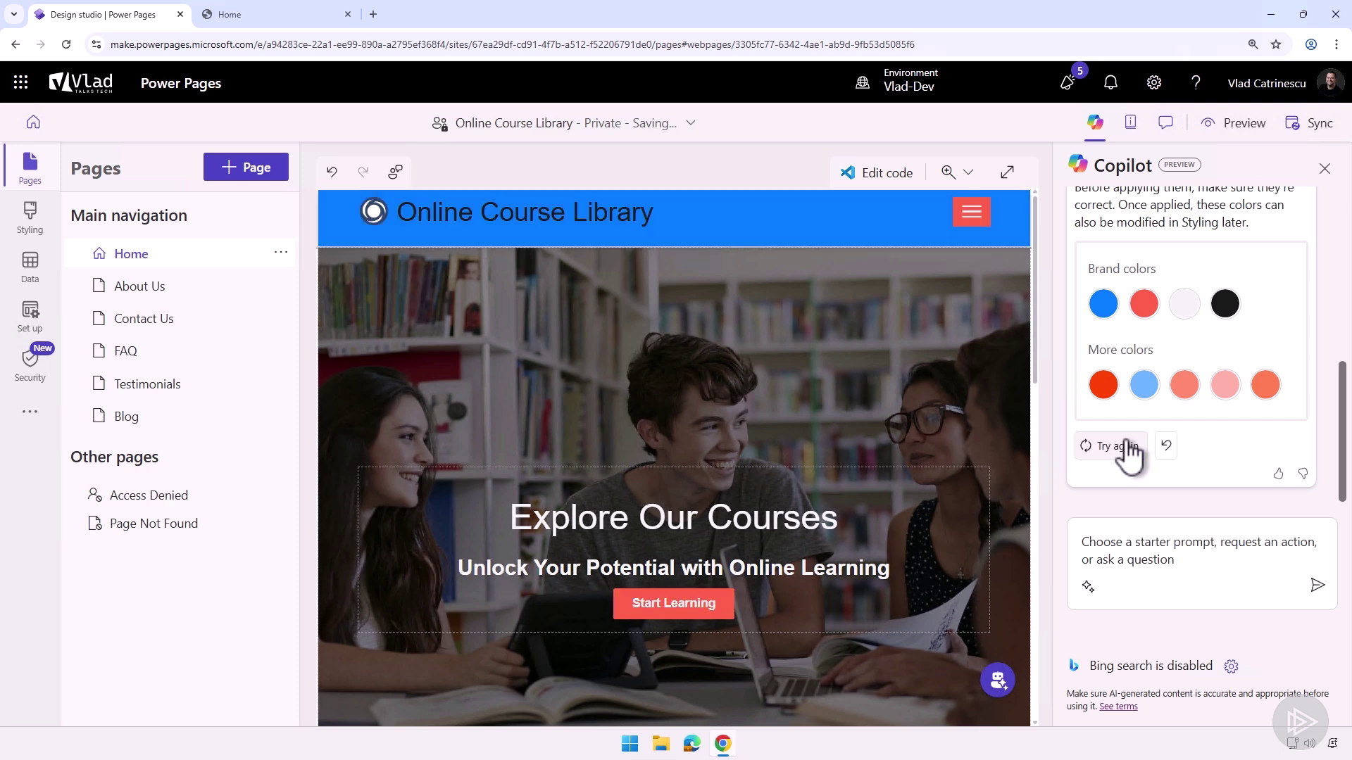
left_click(1167, 446)
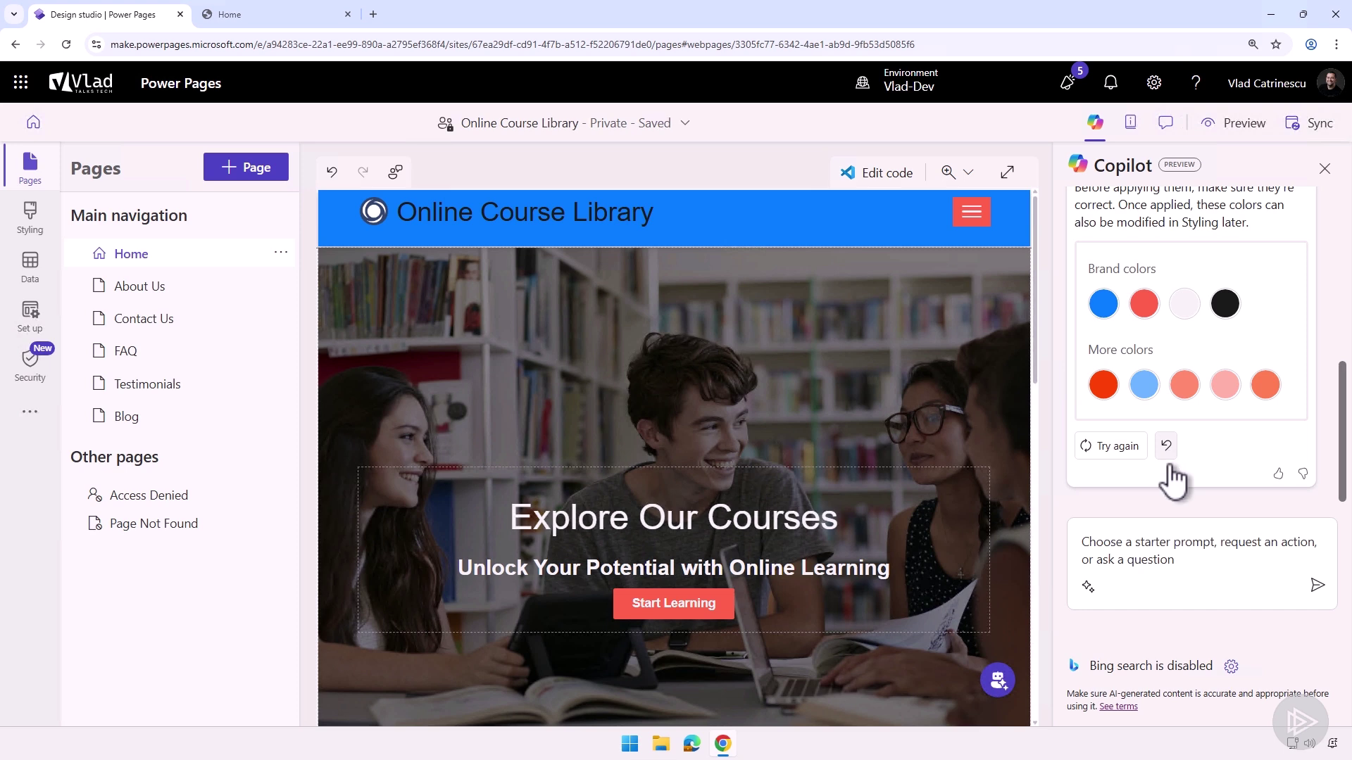
left_click(1110, 449)
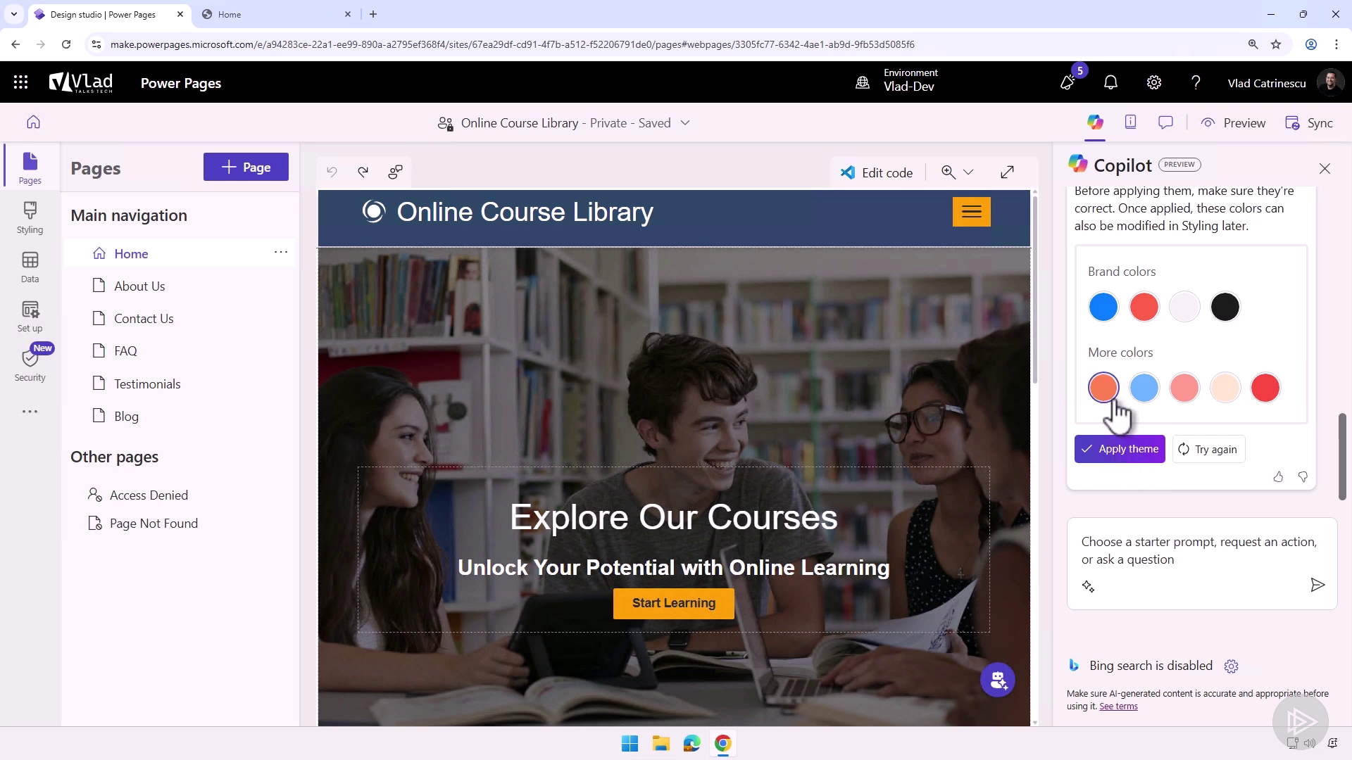
- Apply the regenerated blue and red-orange theme and review the restyled site
left_click(1141, 454)
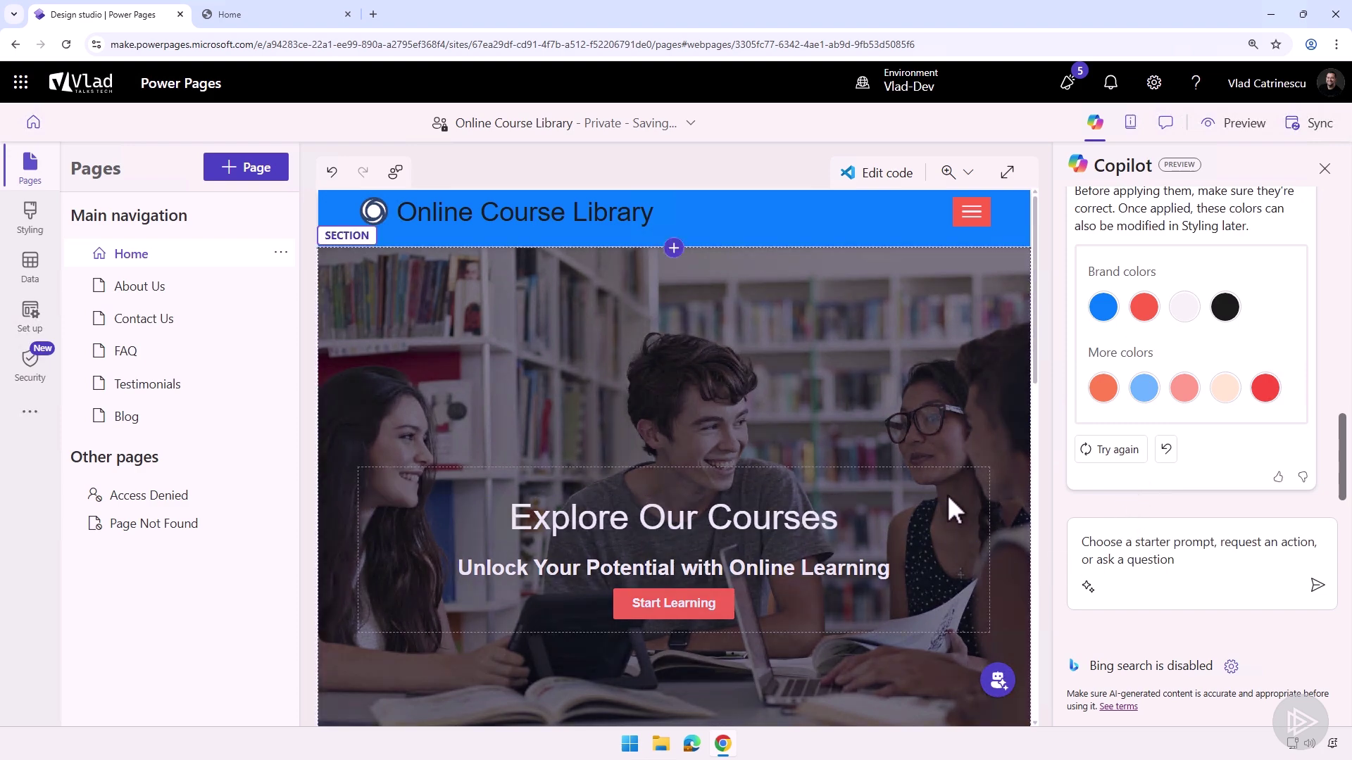
scroll(1250, 344, "up", 2)
scroll(1250, 342, "down", 2)
scroll(1250, 344, "up", 3)
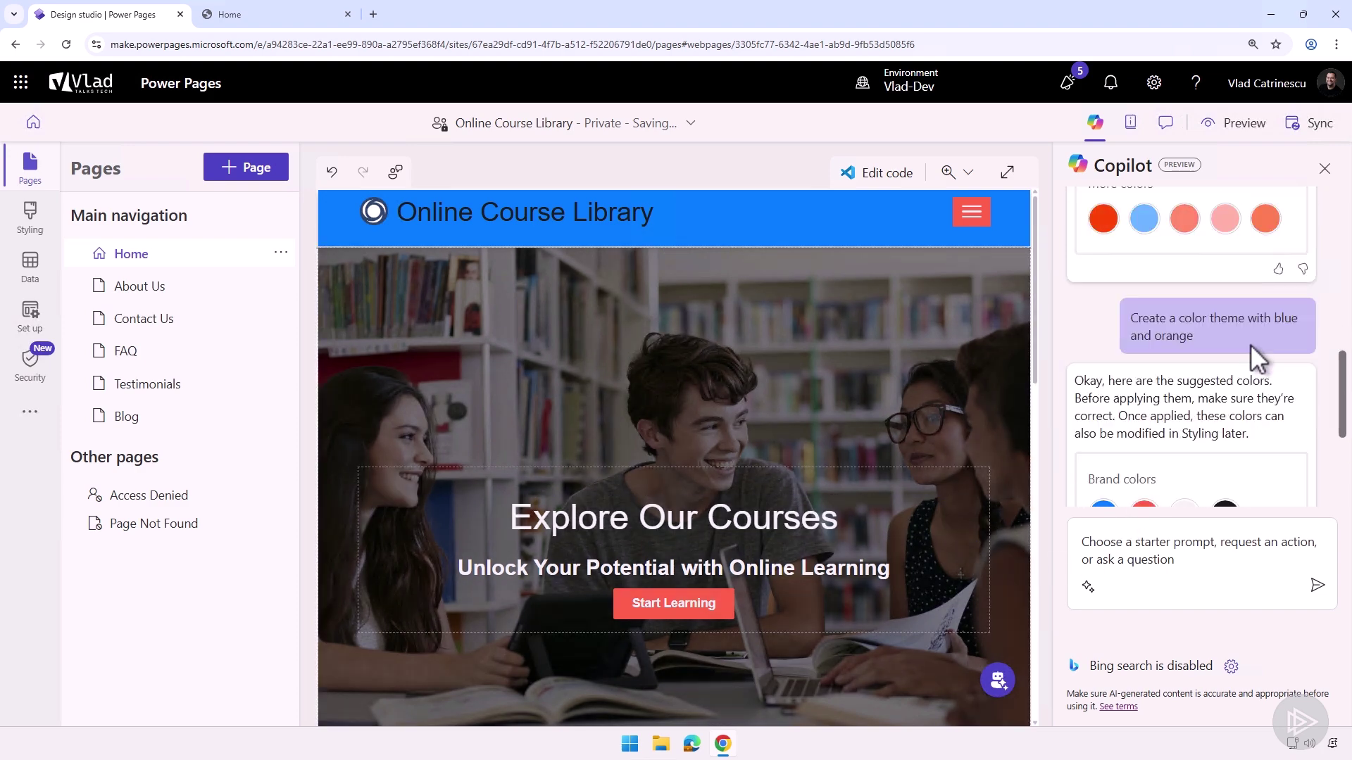
scroll(1251, 348, "down", 2)
scroll(1253, 345, "up", 4)
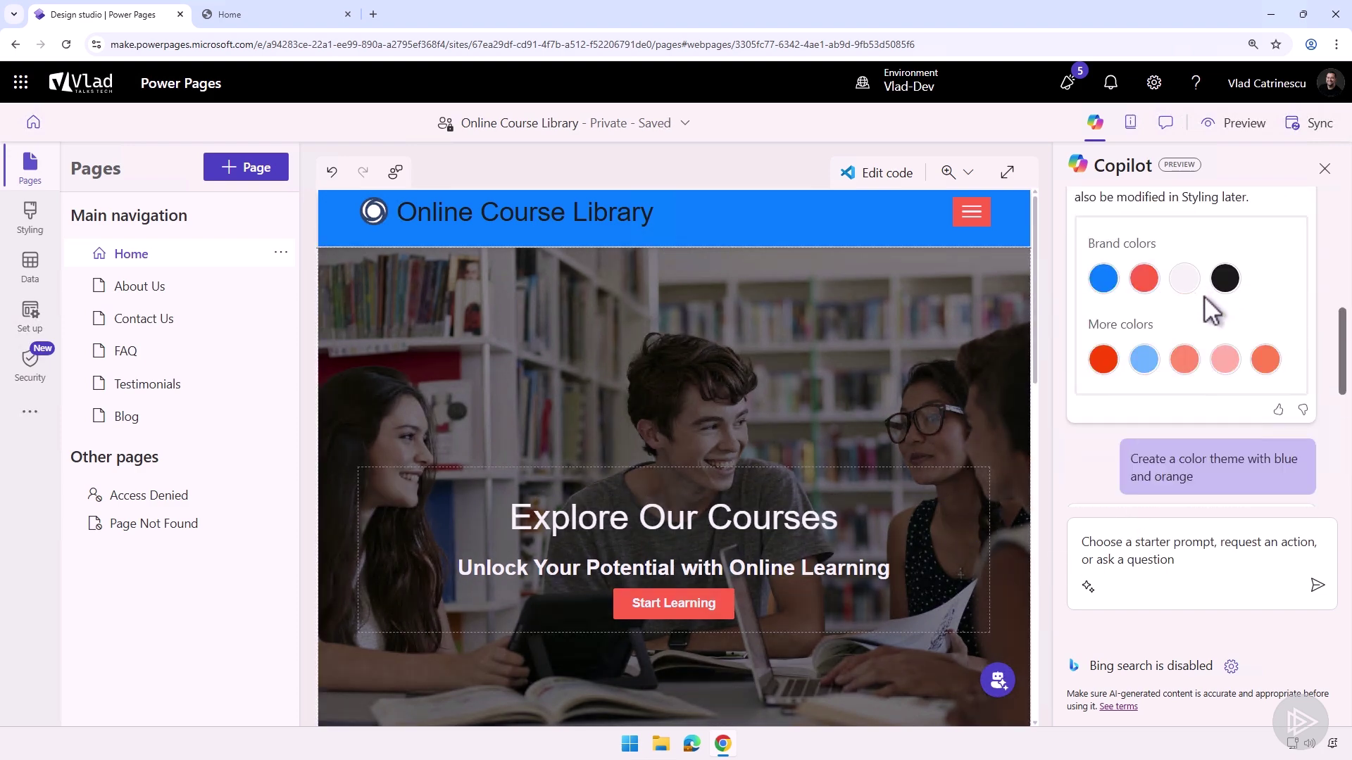
scroll(1168, 313, "down", 3)
scroll(1181, 335, "down", 1)
scroll(1181, 334, "up", 4)
scroll(1182, 334, "down", 3)
scroll(1155, 436, "down", 2)
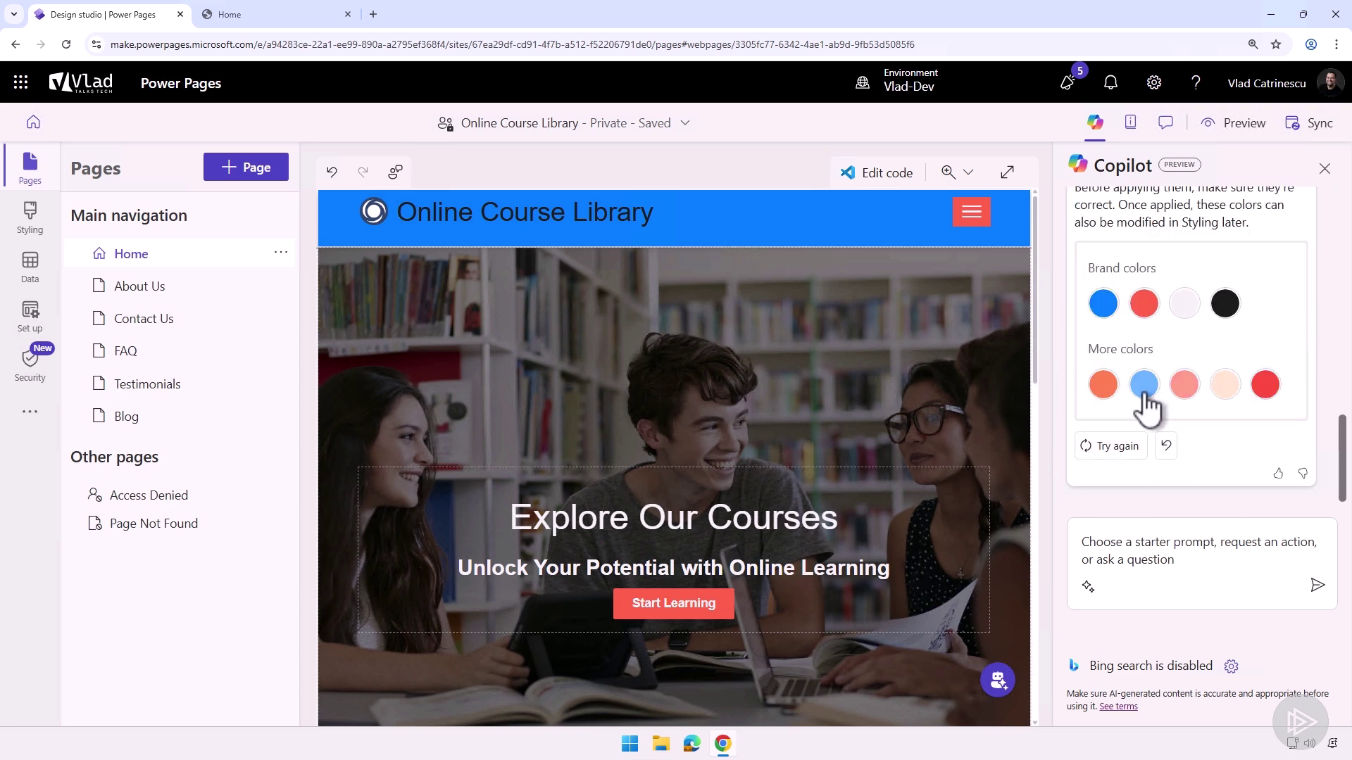
scroll(1176, 394, "up", 3)
scroll(1183, 391, "up", 1)
scroll(1186, 391, "down", 4)
- Ask Copilot to 'Add a page for Course Categories'
left_click(1138, 559)
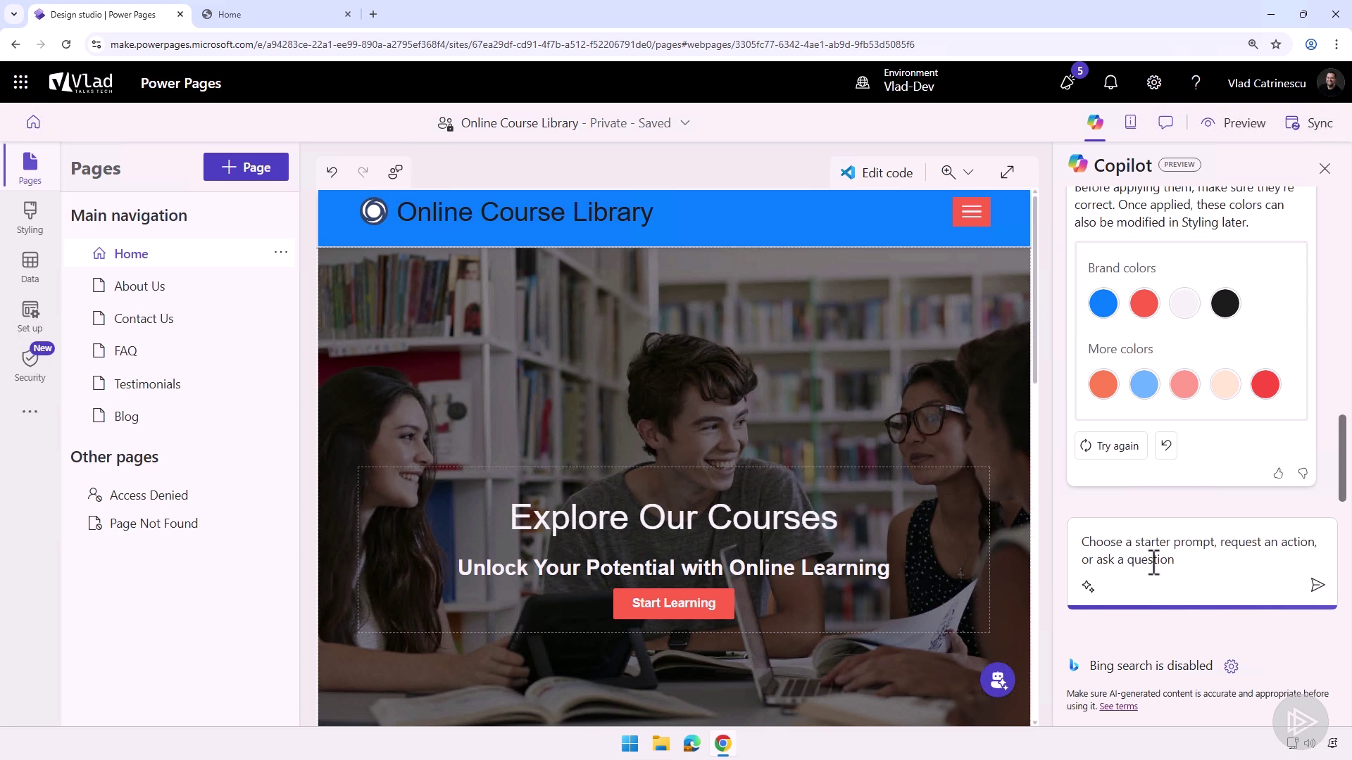
type("Add a page for Course Categories")
key("Return")
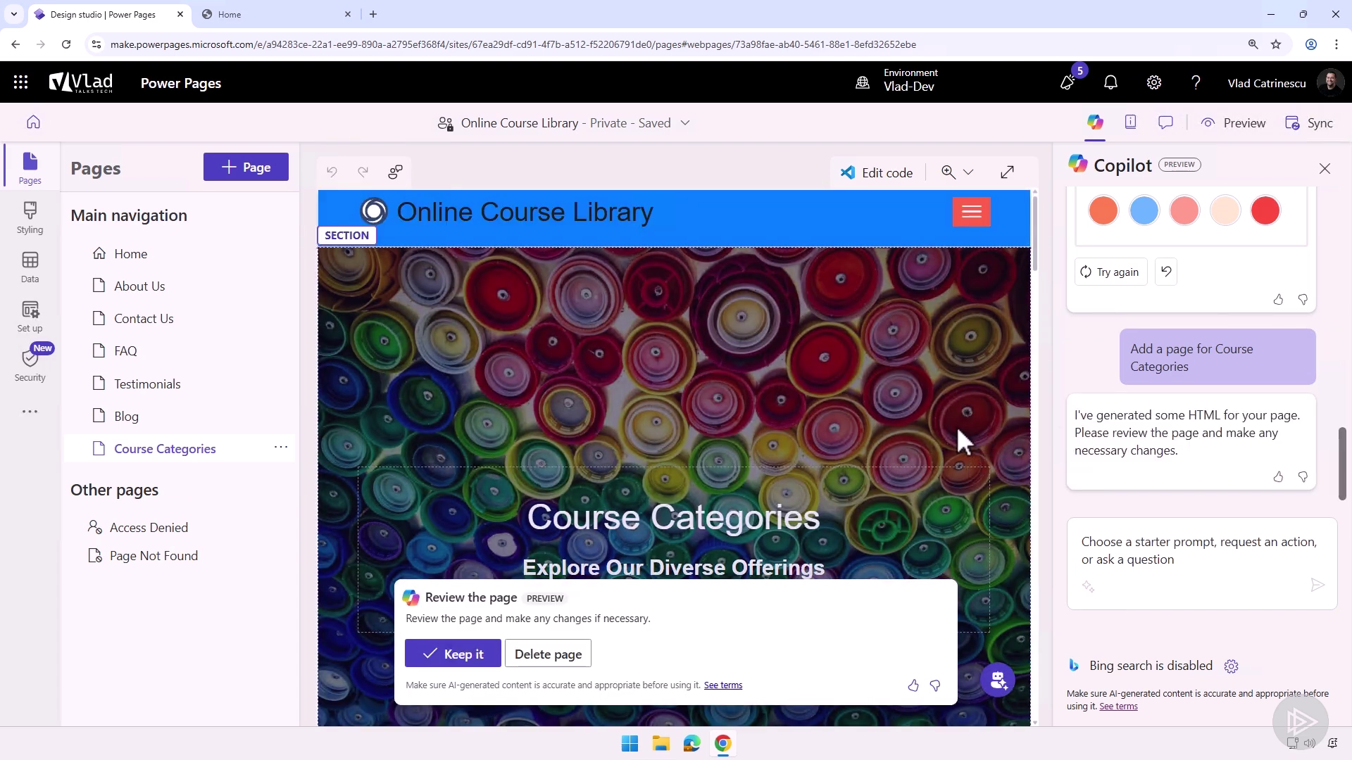
- Review the Technology, Business, Creative Arts and Health & Wellness page full width and keep it
scroll(641, 425, "down", 3)
scroll(674, 373, "down", 10)
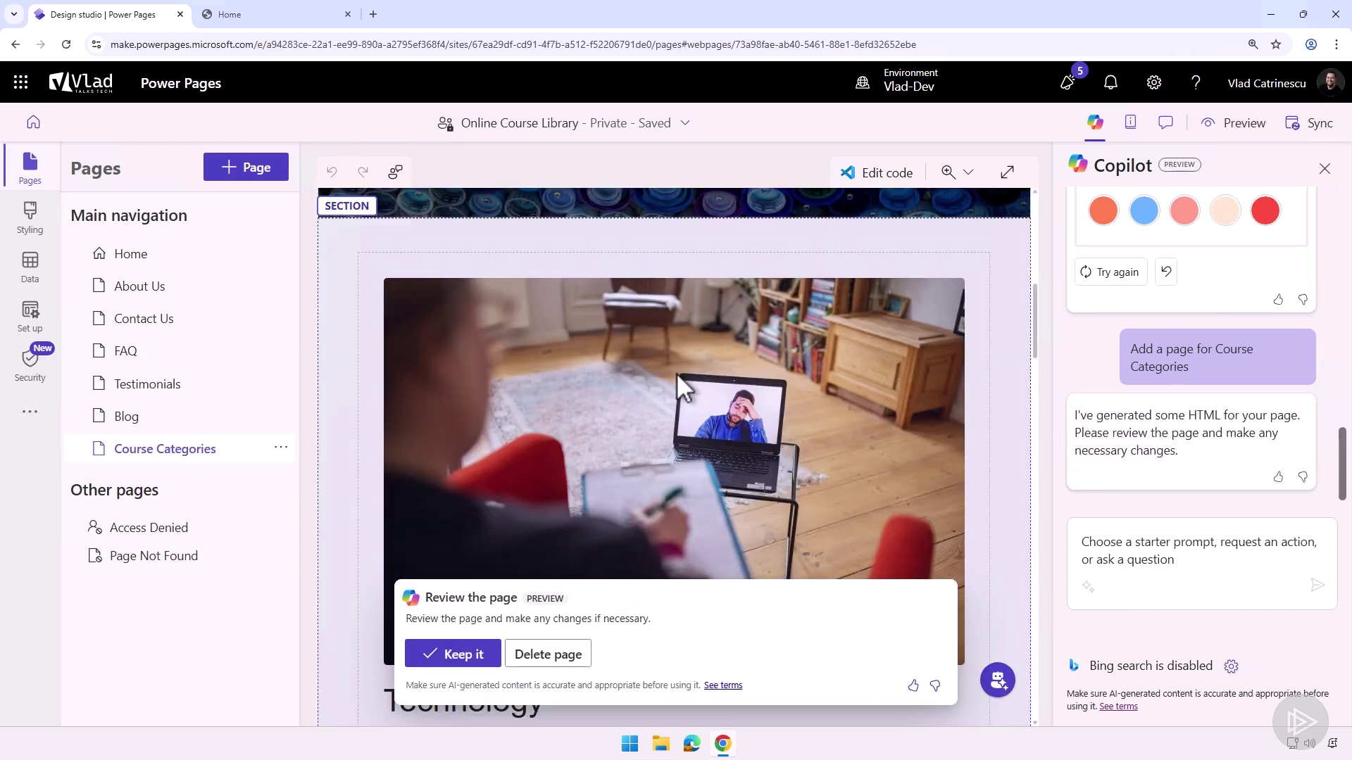
left_click(1007, 171)
scroll(724, 327, "up", 6)
scroll(724, 330, "down", 3)
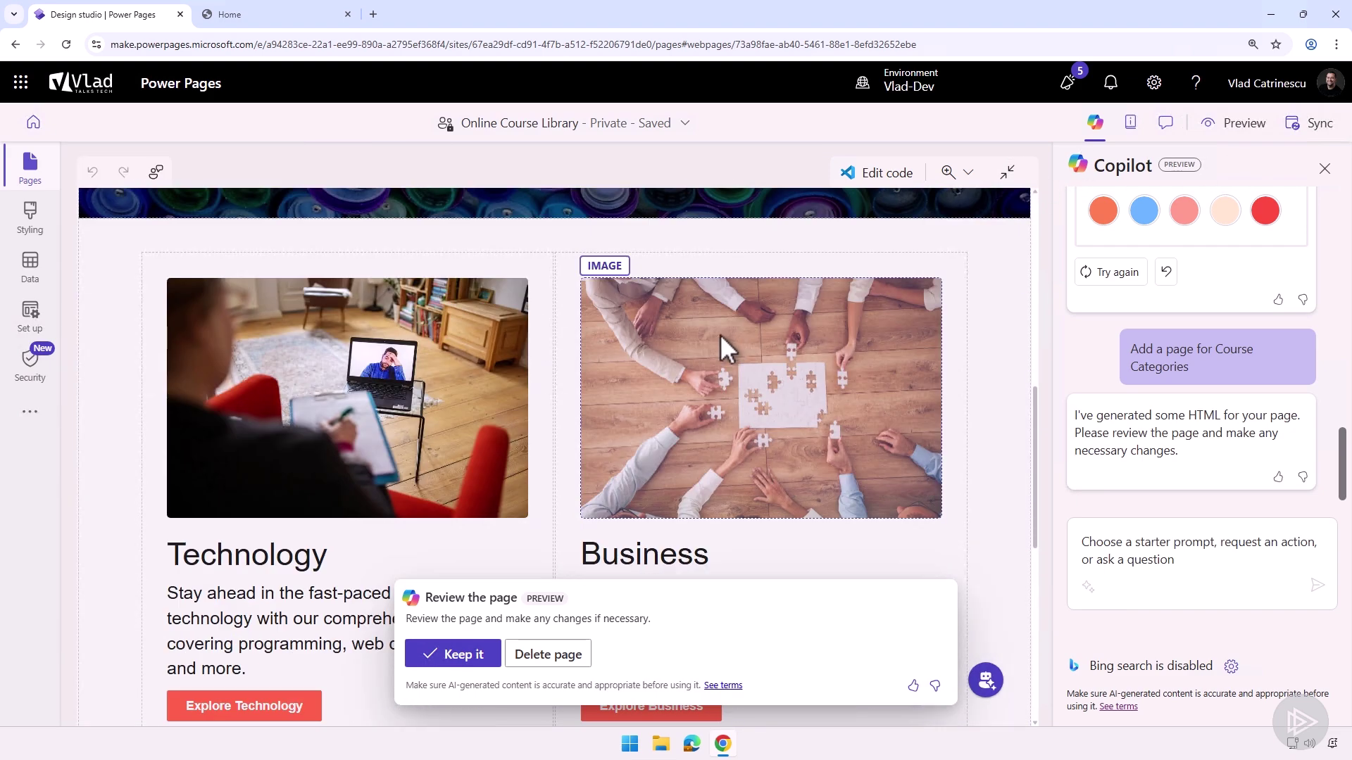
scroll(720, 336, "down", 8)
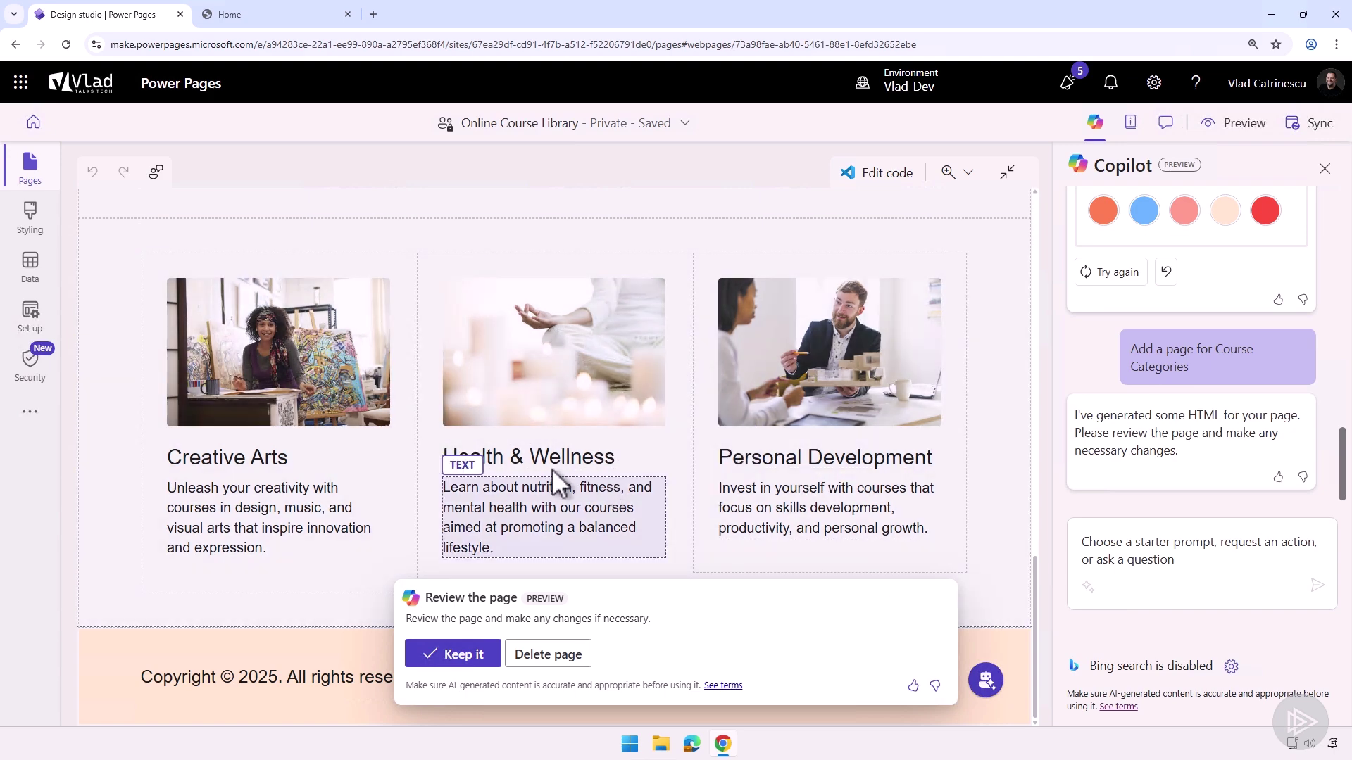
scroll(628, 412, "up", 5)
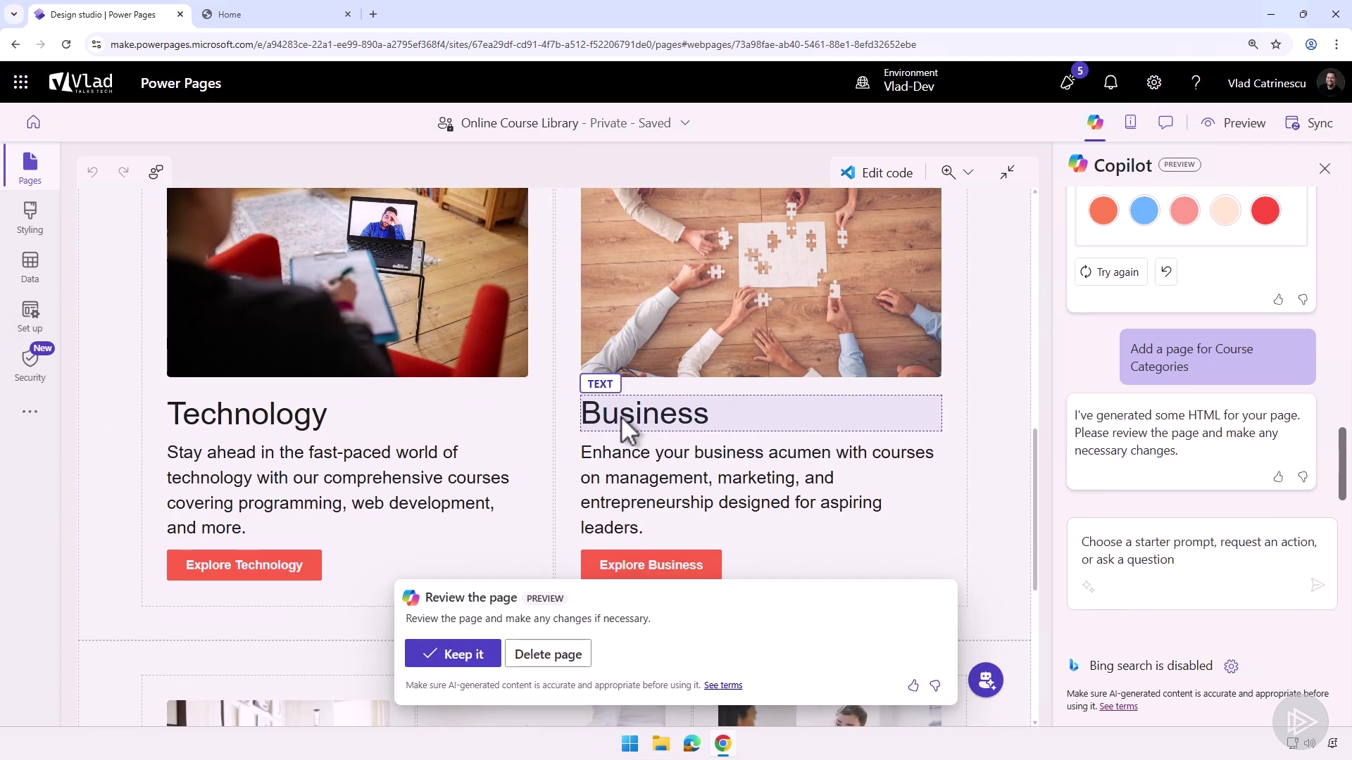
scroll(620, 416, "up", 6)
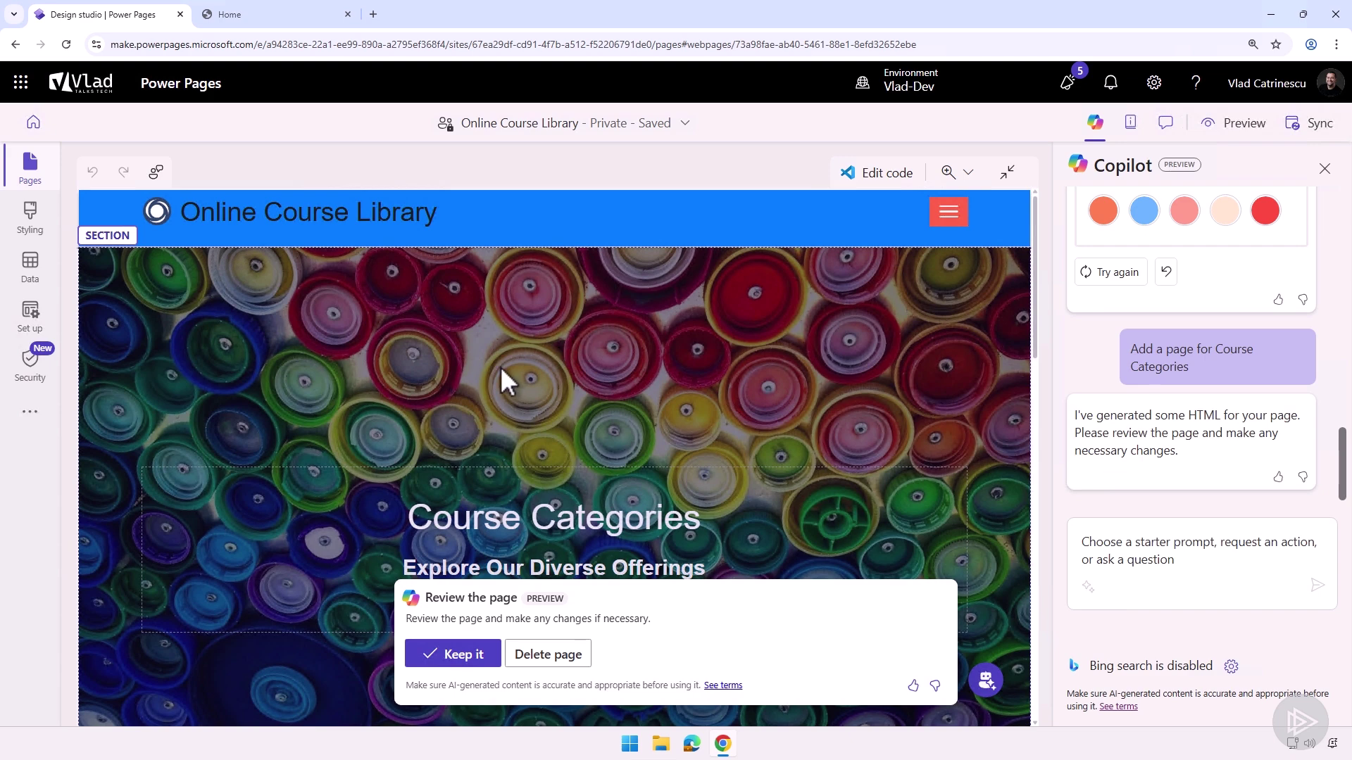
left_click(454, 654)
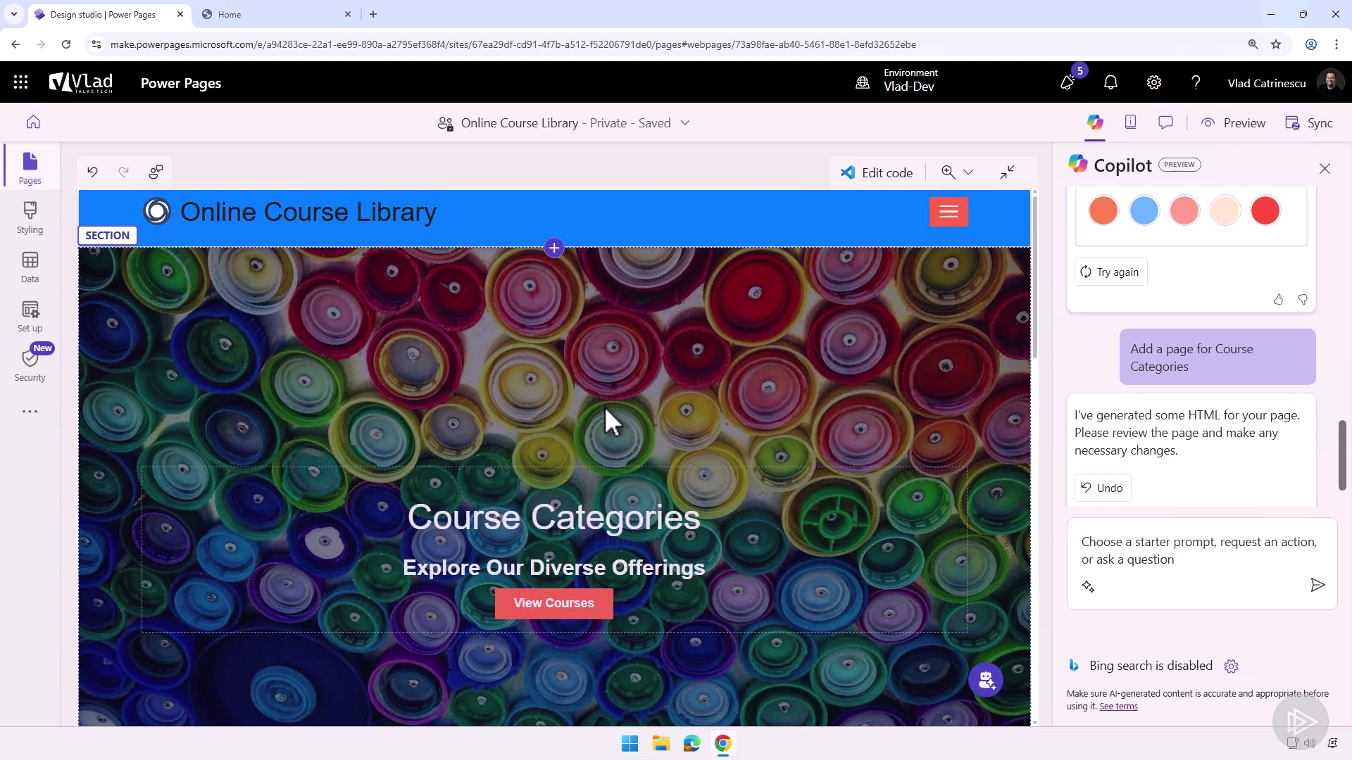
- Ask Copilot to 'Add a user registration form' and pick a new table
left_click(1184, 561)
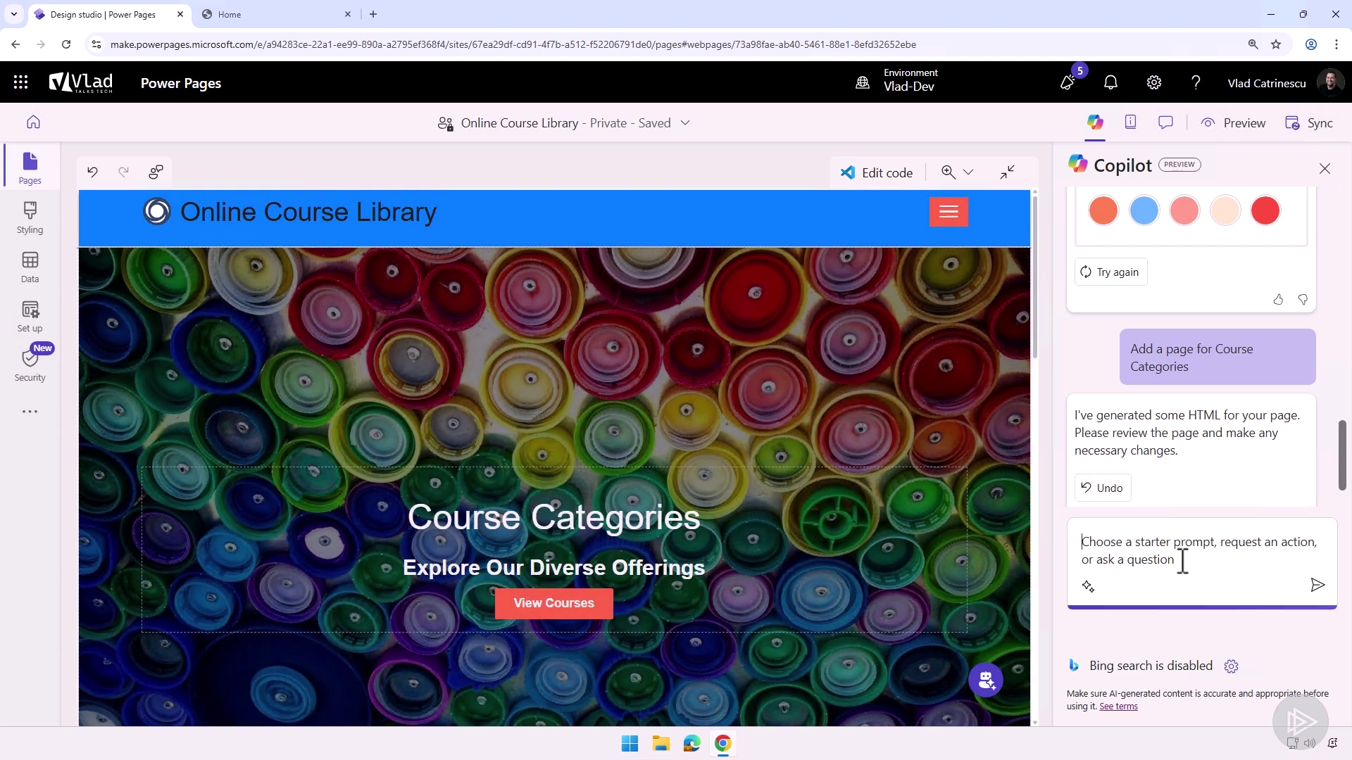
type("Add a user registration form")
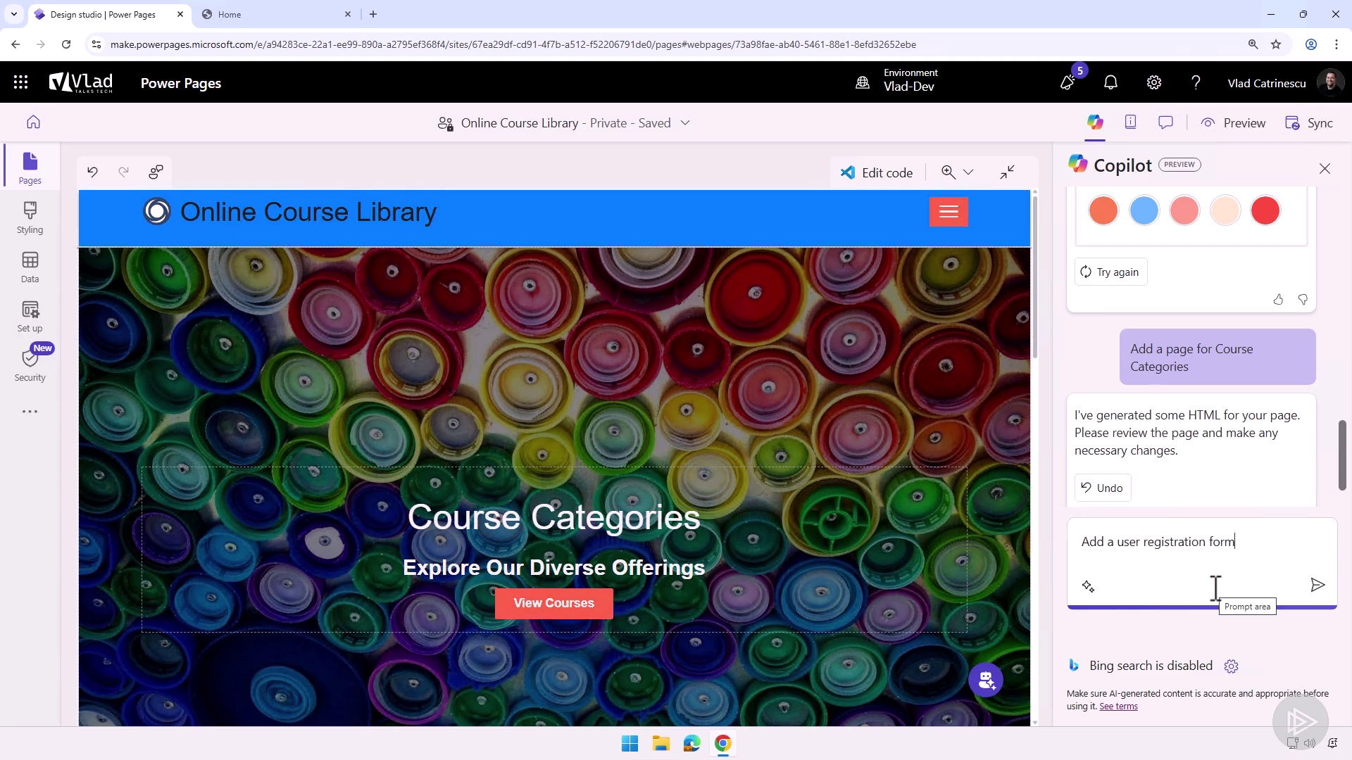
key("Return")
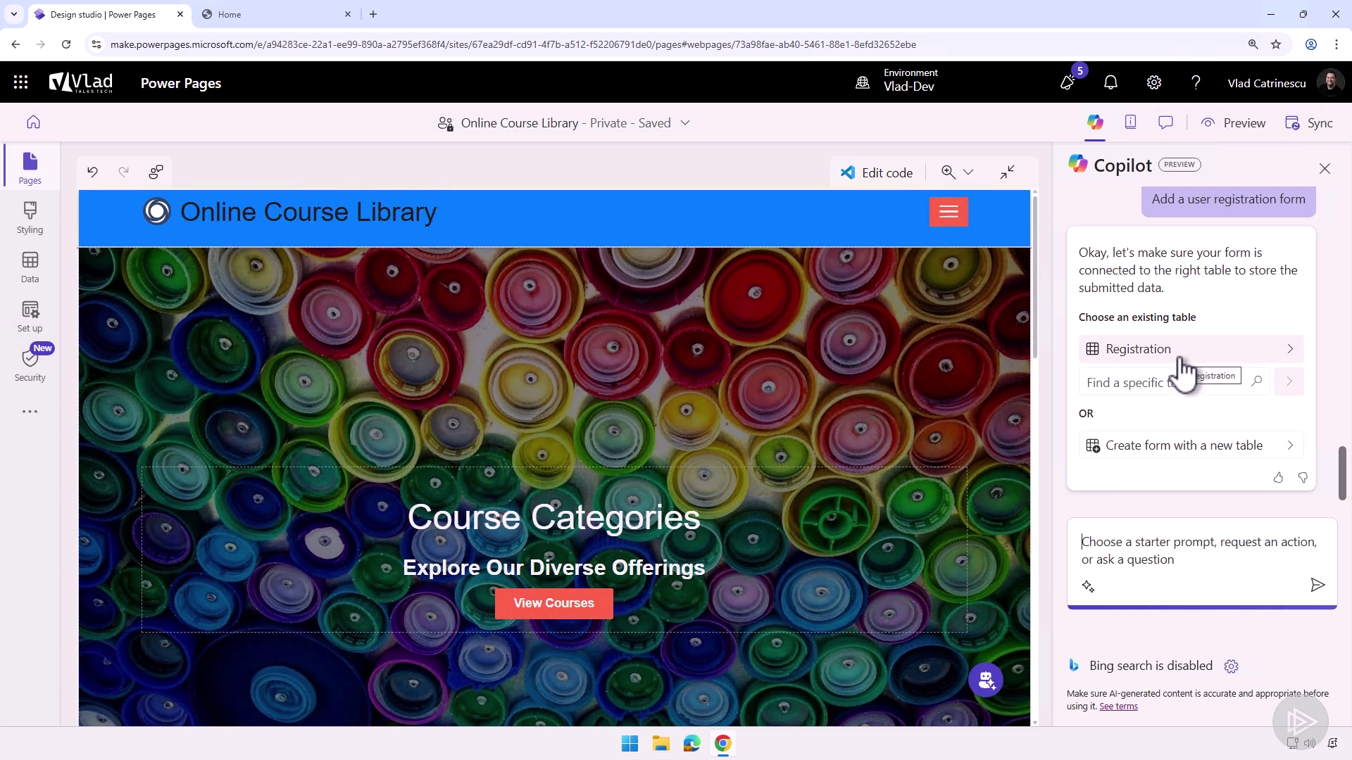
left_click(1162, 458)
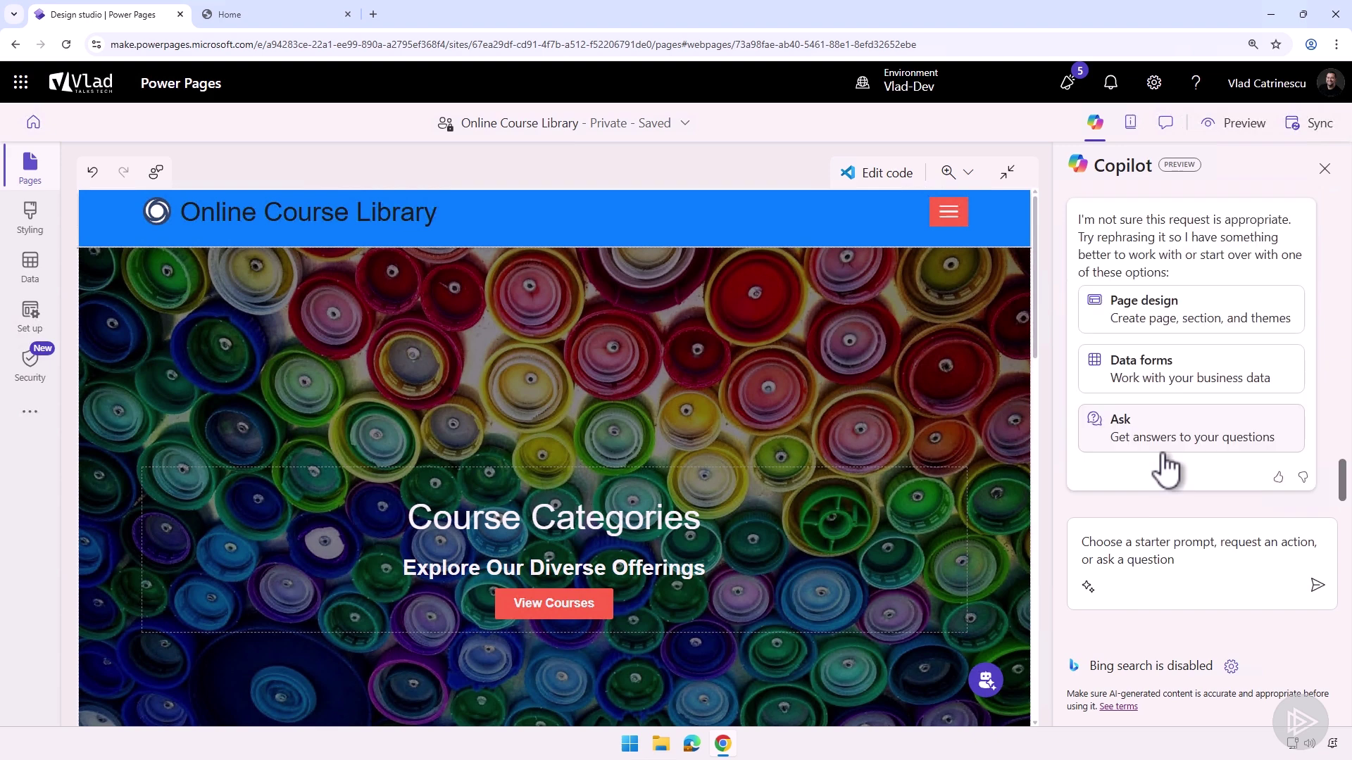
- Resend the registration form request and store it in the existing Registration table
scroll(1200, 497, "up", 3)
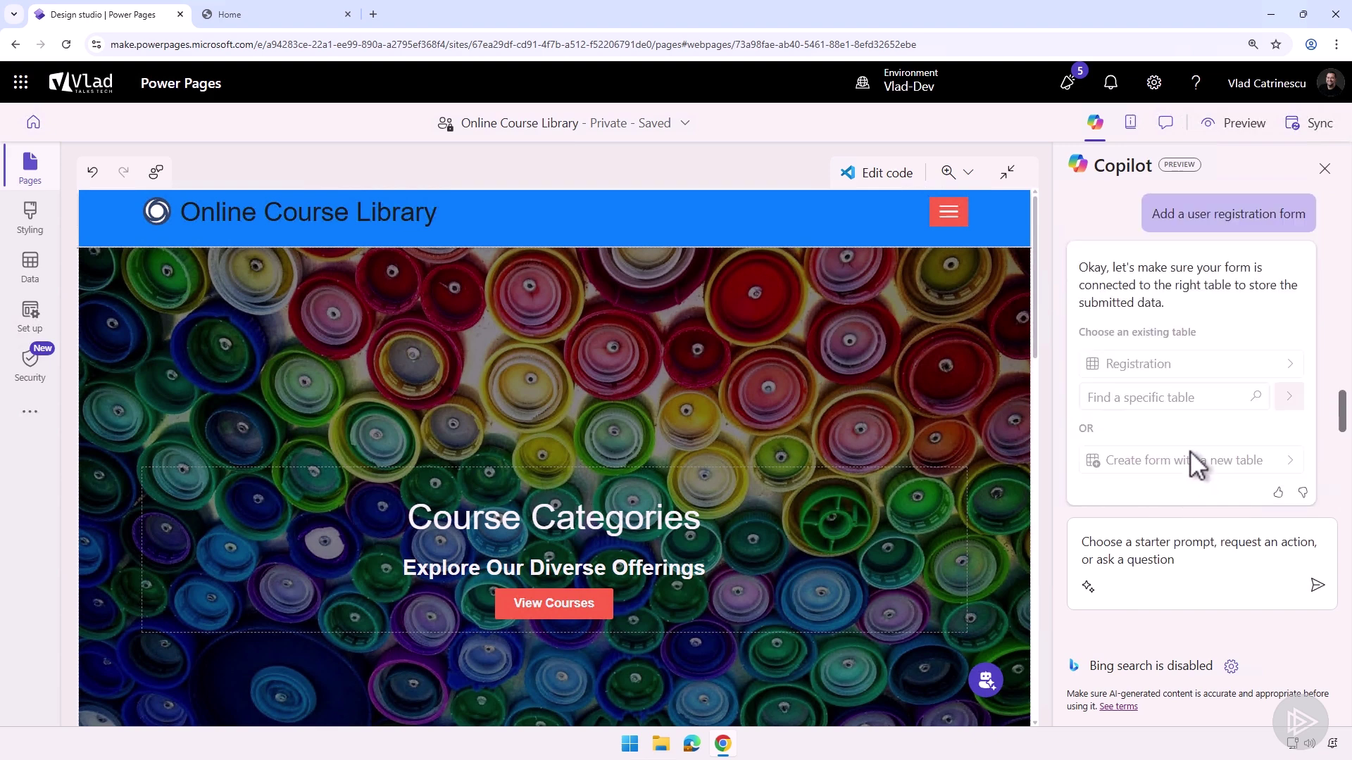
triple_click(1206, 221)
key("ctrl+c")
left_click(1169, 561)
key("ctrl+v")
key("Return")
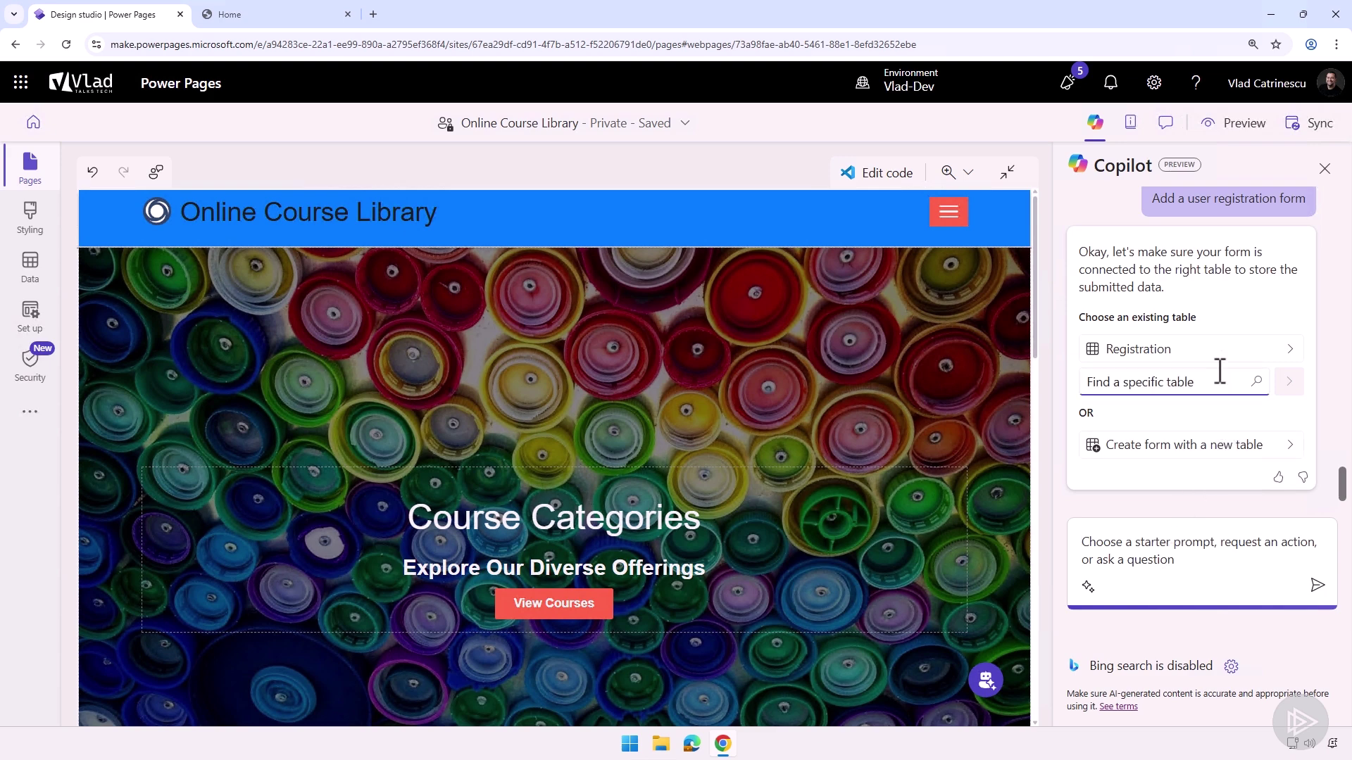
left_click(1197, 363)
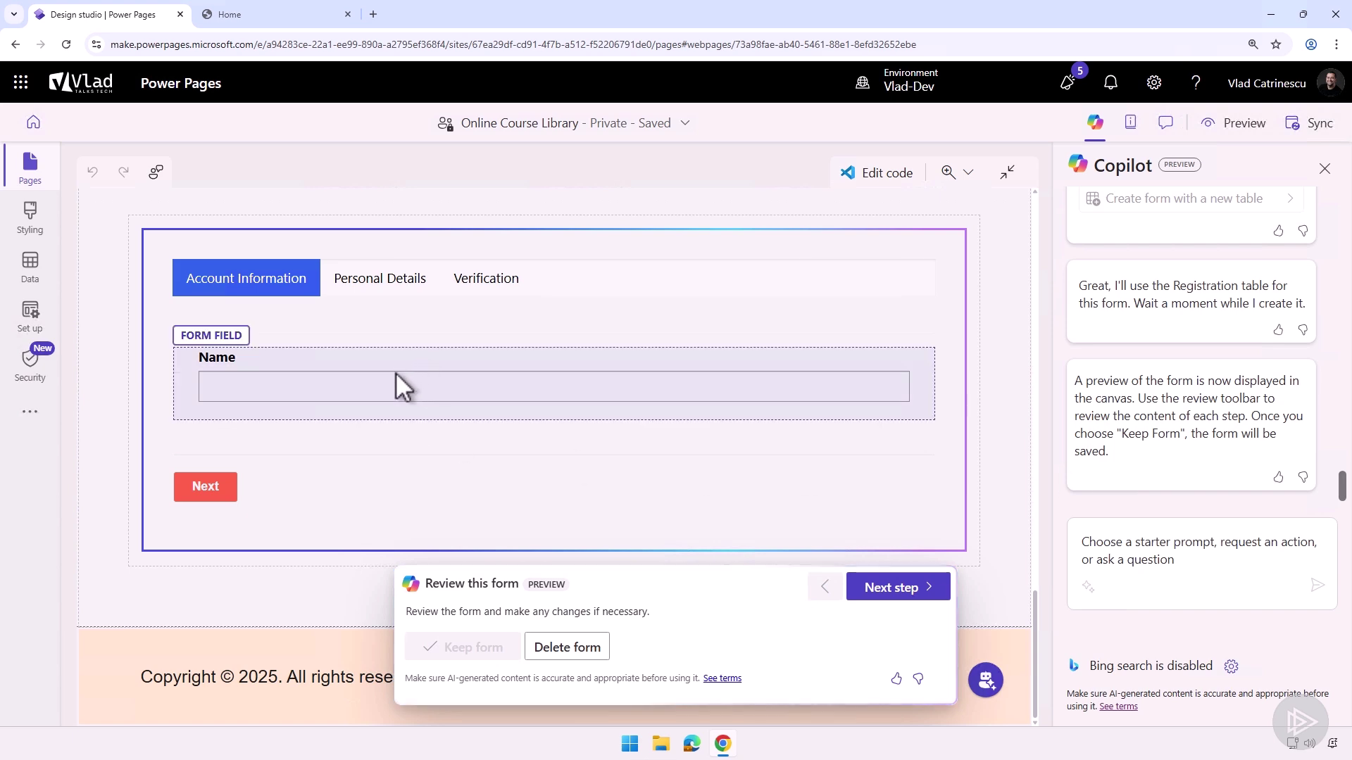
- Step the registration form preview through to Verification and keep the form
scroll(403, 425, "up", 2)
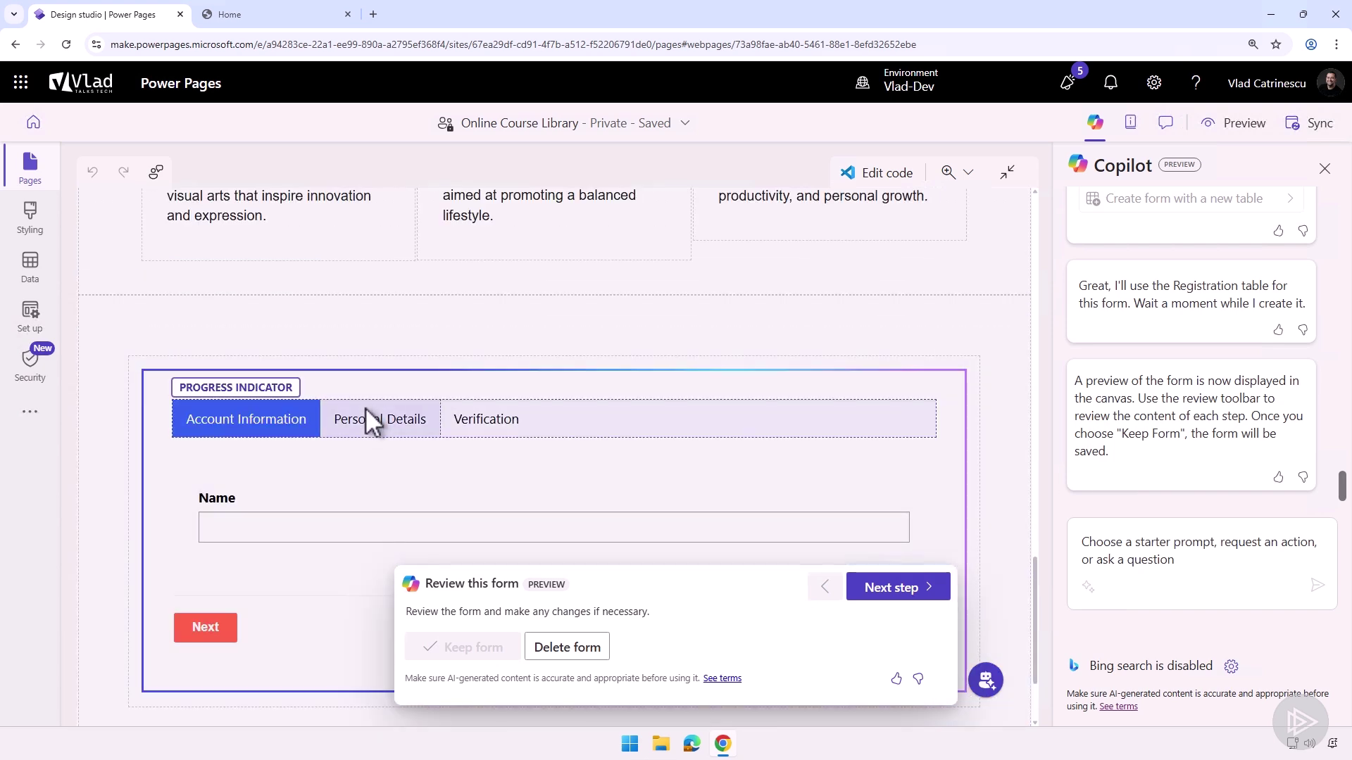
scroll(634, 521, "down", 2)
left_click(868, 590)
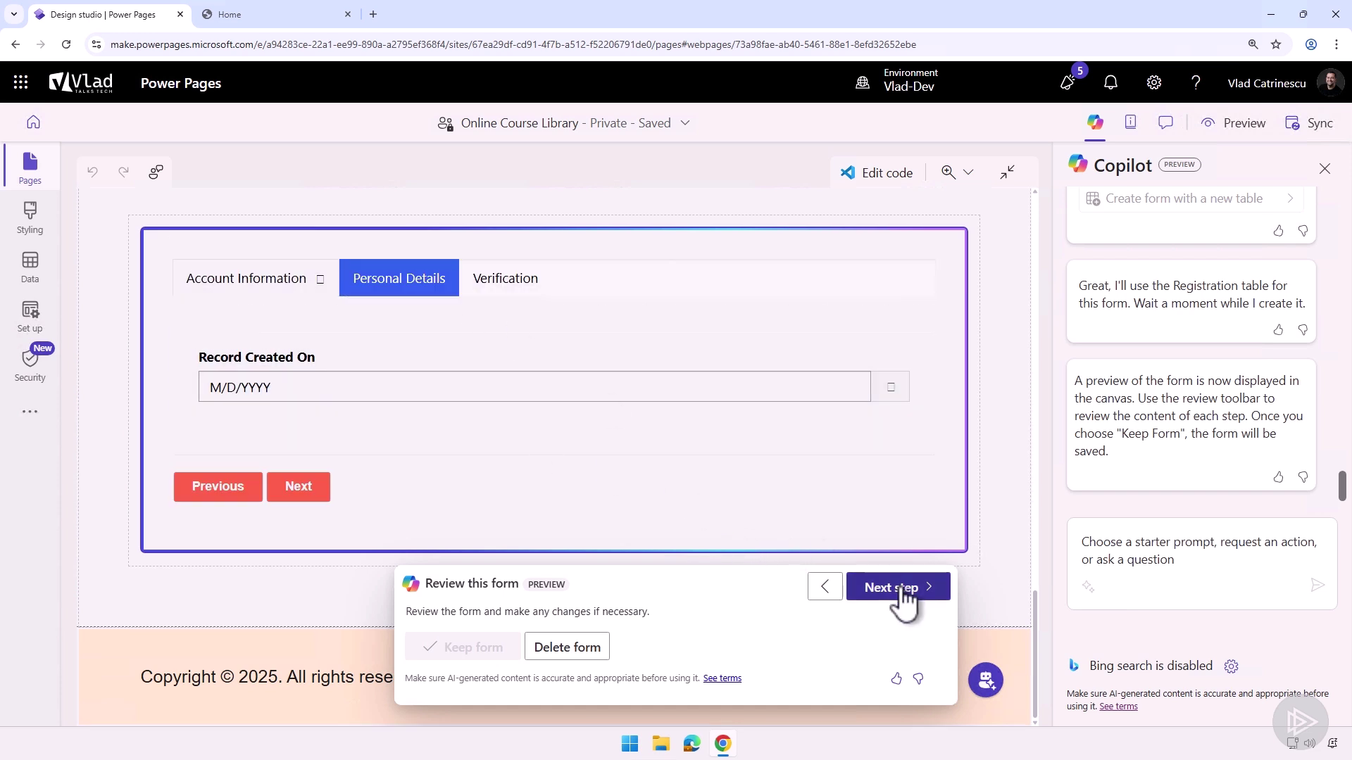
left_click(904, 590)
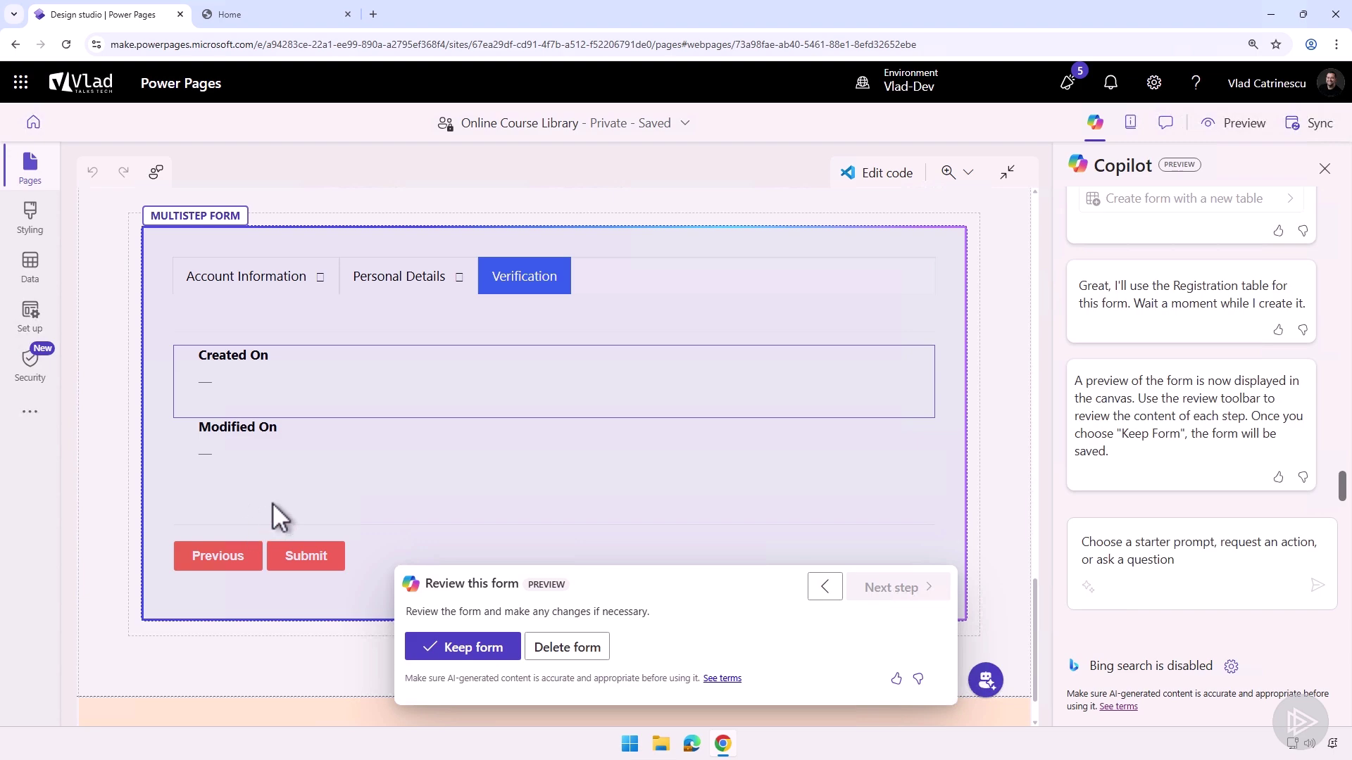
left_click(444, 645)
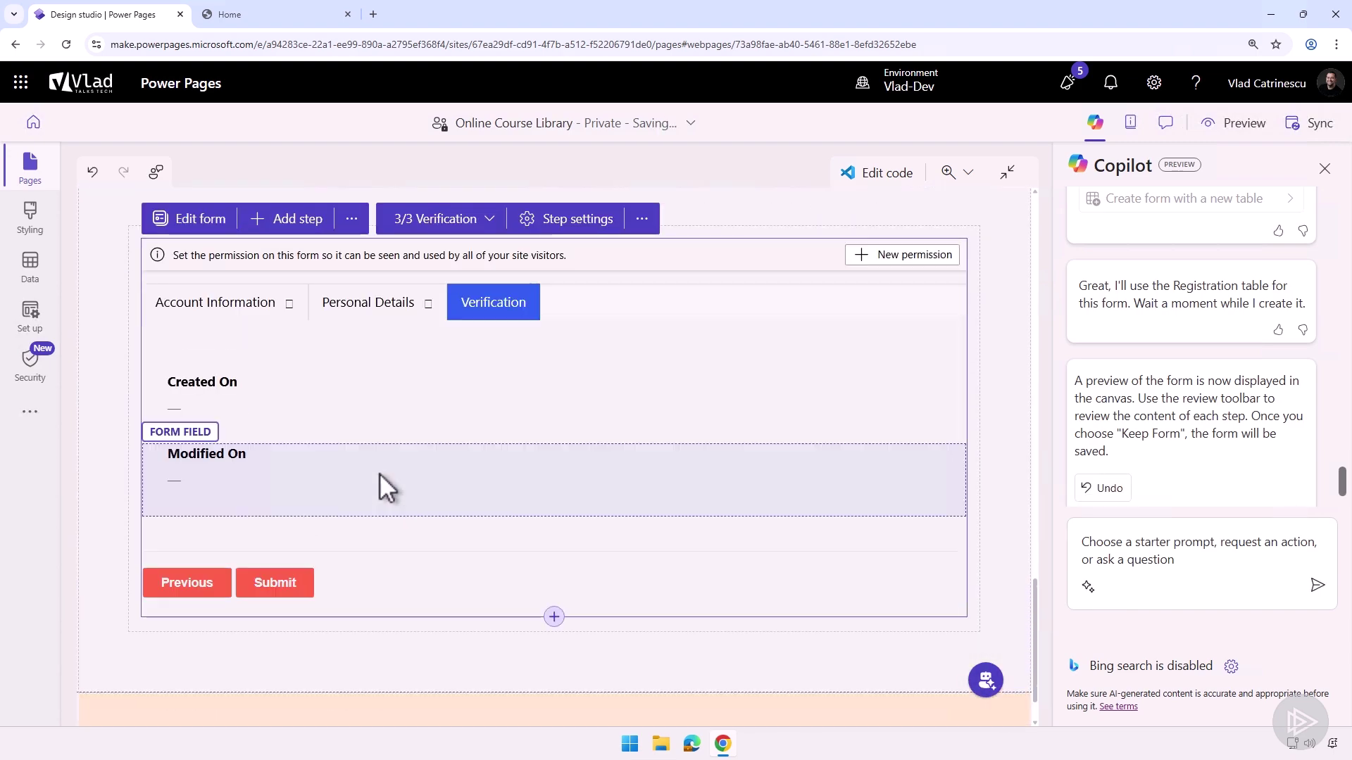
scroll(380, 486, "down", 5)
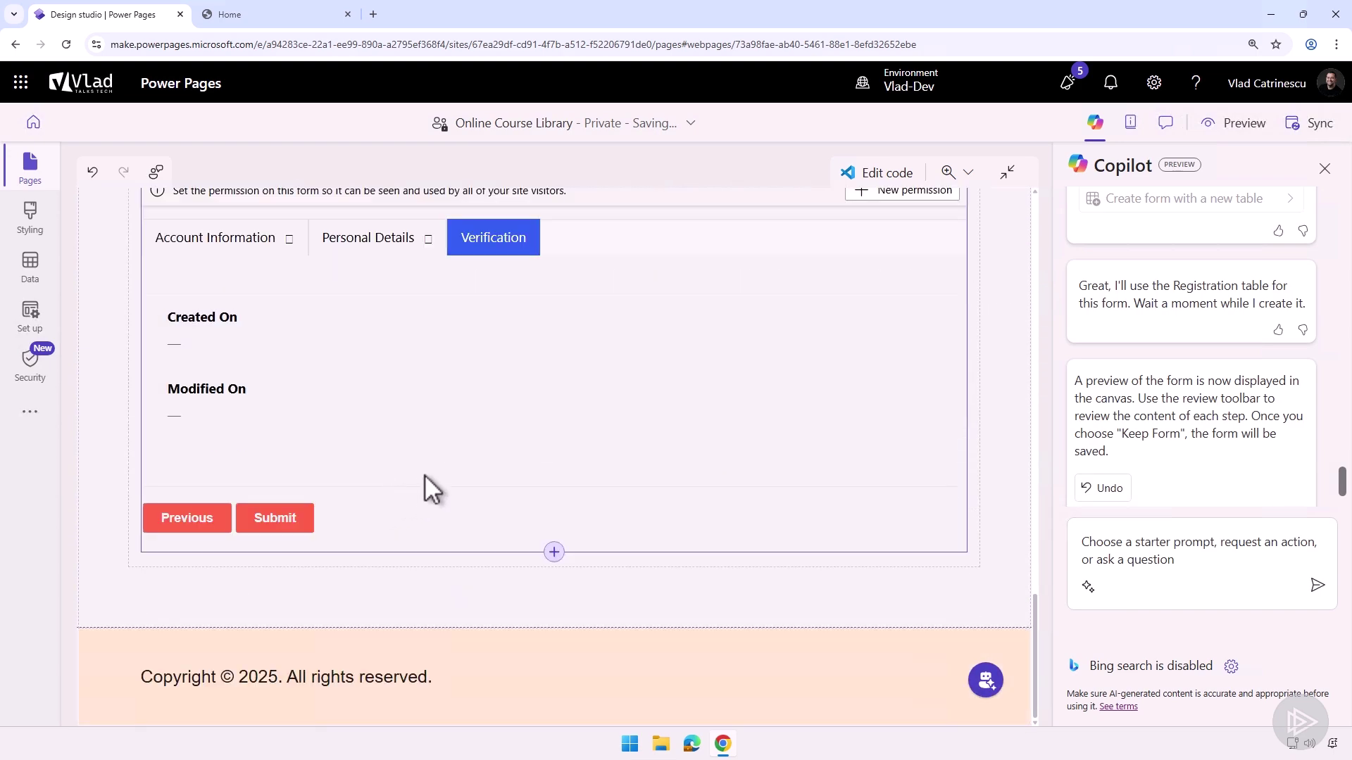
- Ask Copilot to generate a customer testimonials section for the page
left_click(1144, 568)
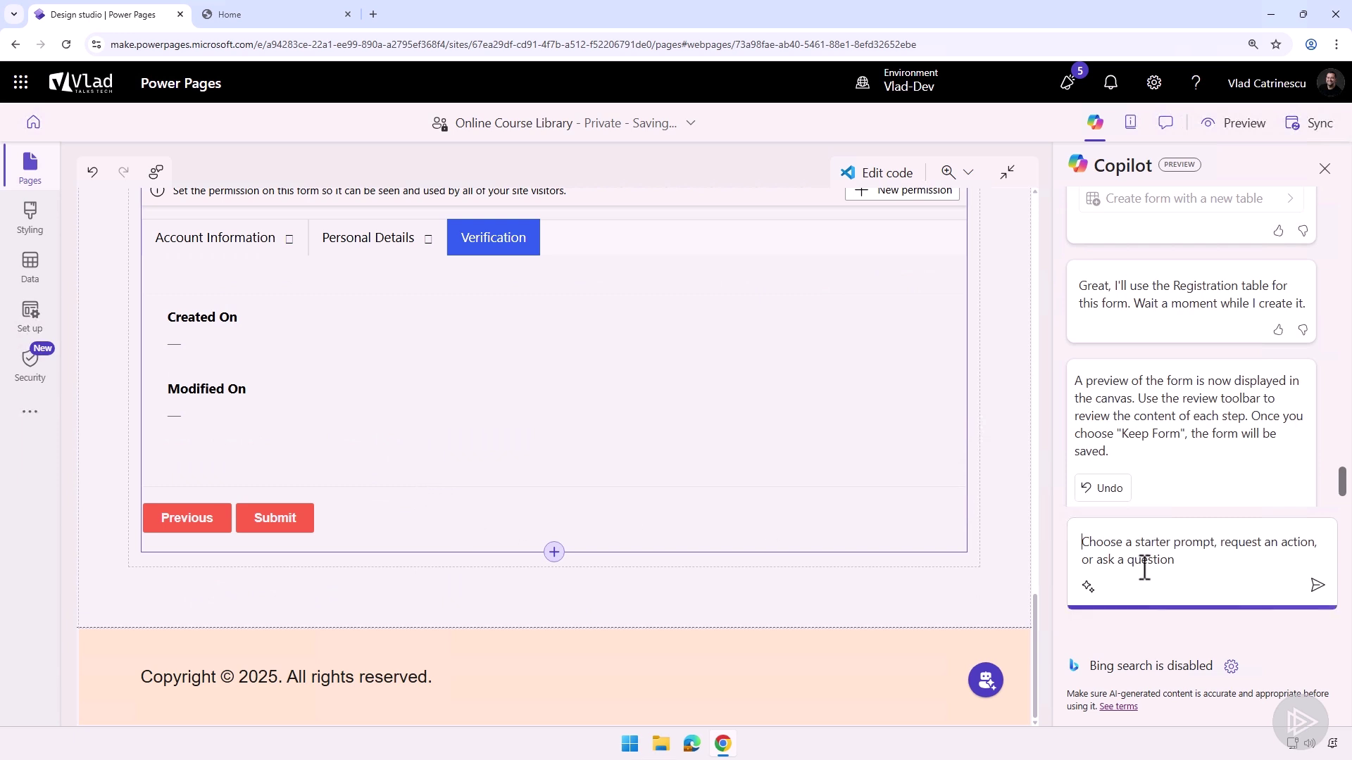
type("Create a section for customer testimonials")
key("Return")
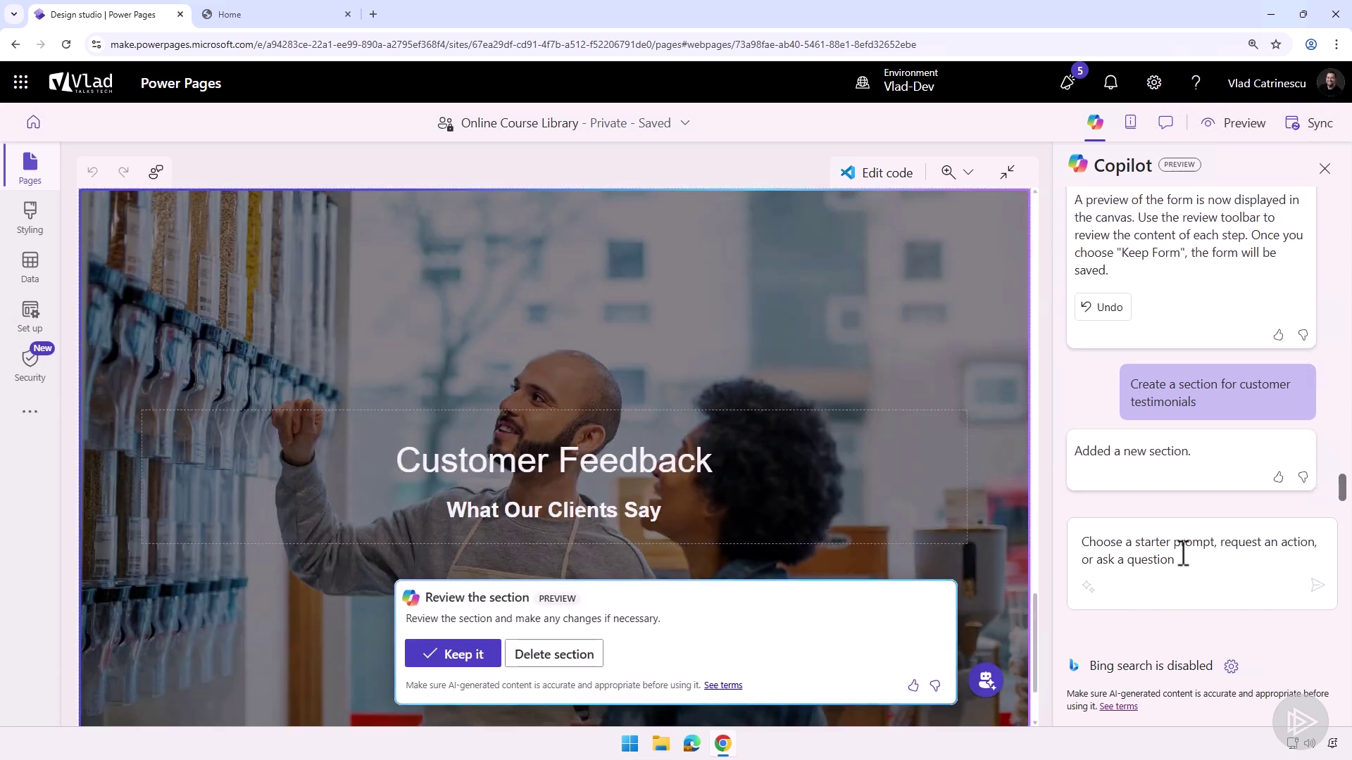
- Review the generated Customer Feedback section and delete it
scroll(725, 401, "down", 1)
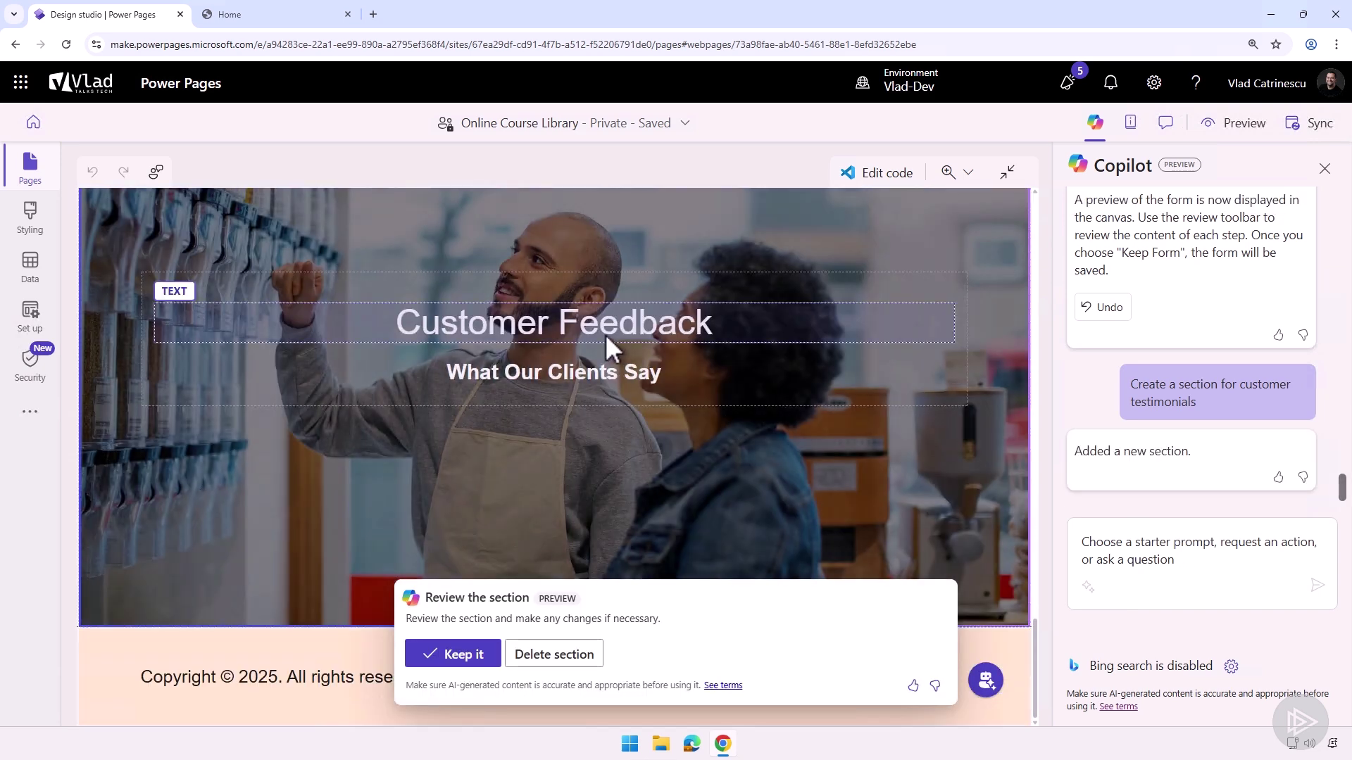
scroll(563, 422, "up", 5)
scroll(562, 390, "up", 3)
scroll(546, 381, "down", 6)
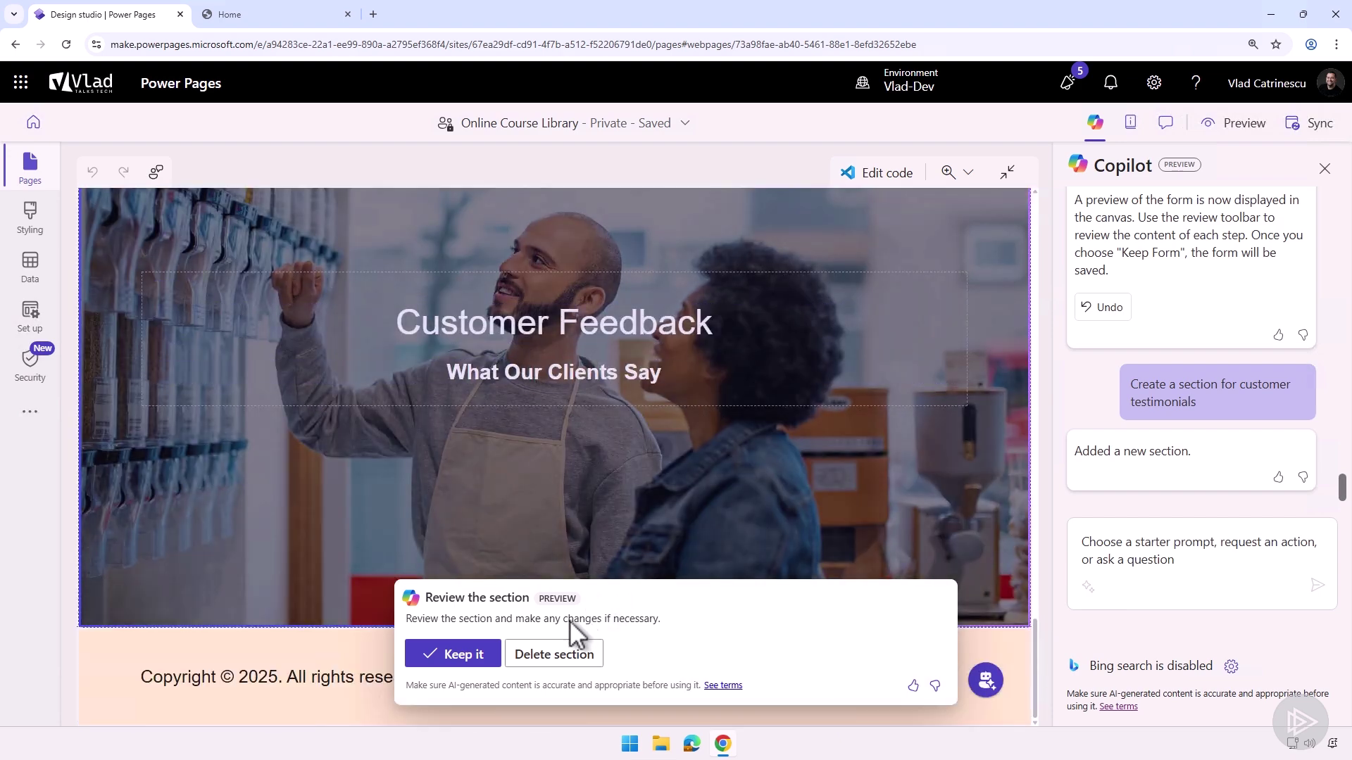
left_click(546, 656)
left_click(1238, 546)
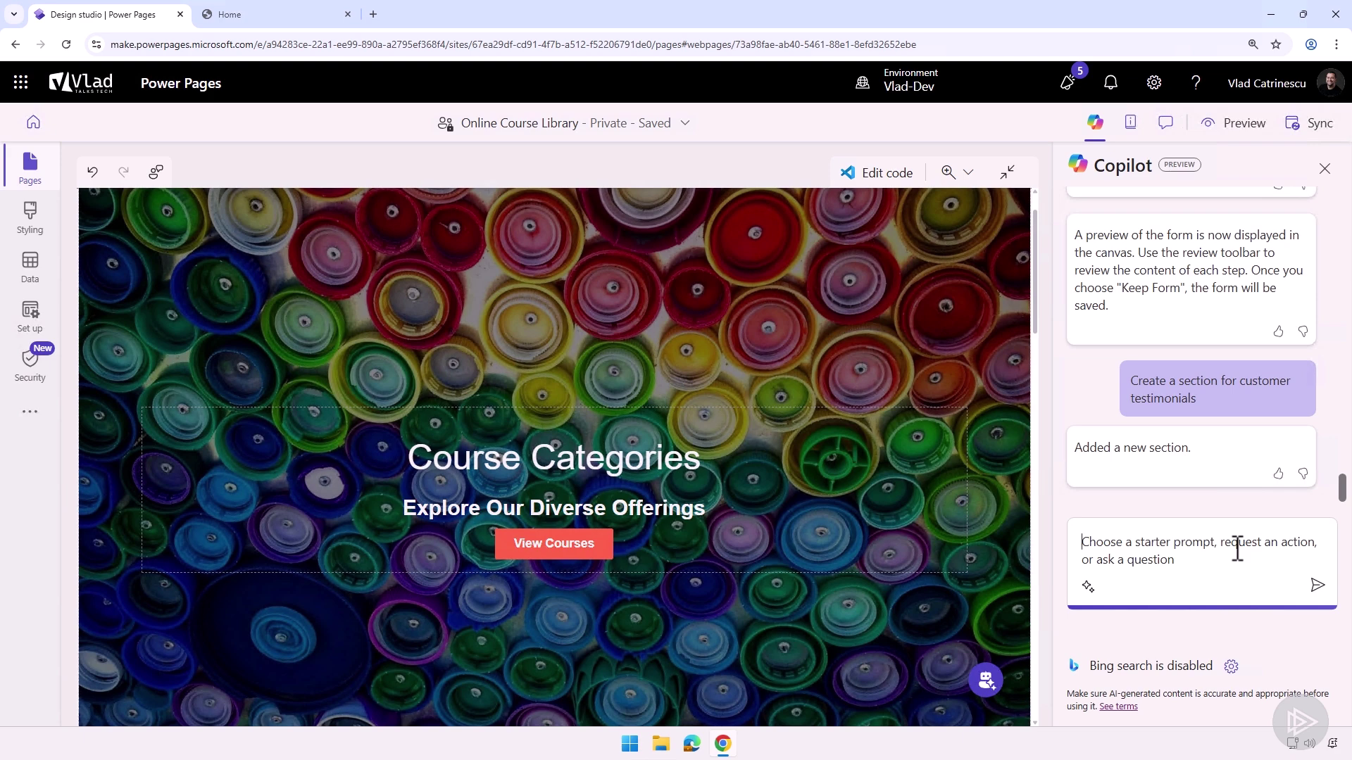
- Open the Home page from the site's Pages list for editing
left_click(33, 169)
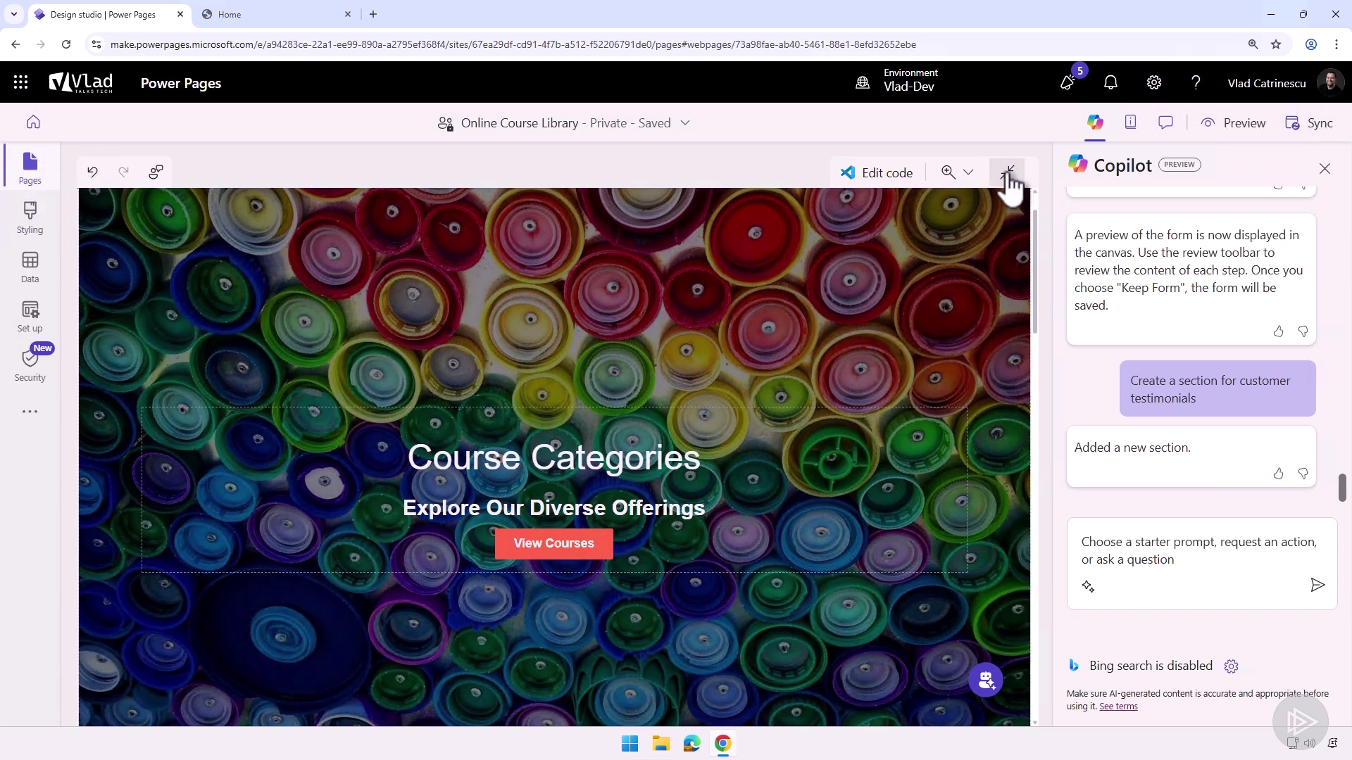
left_click(1008, 172)
left_click(138, 265)
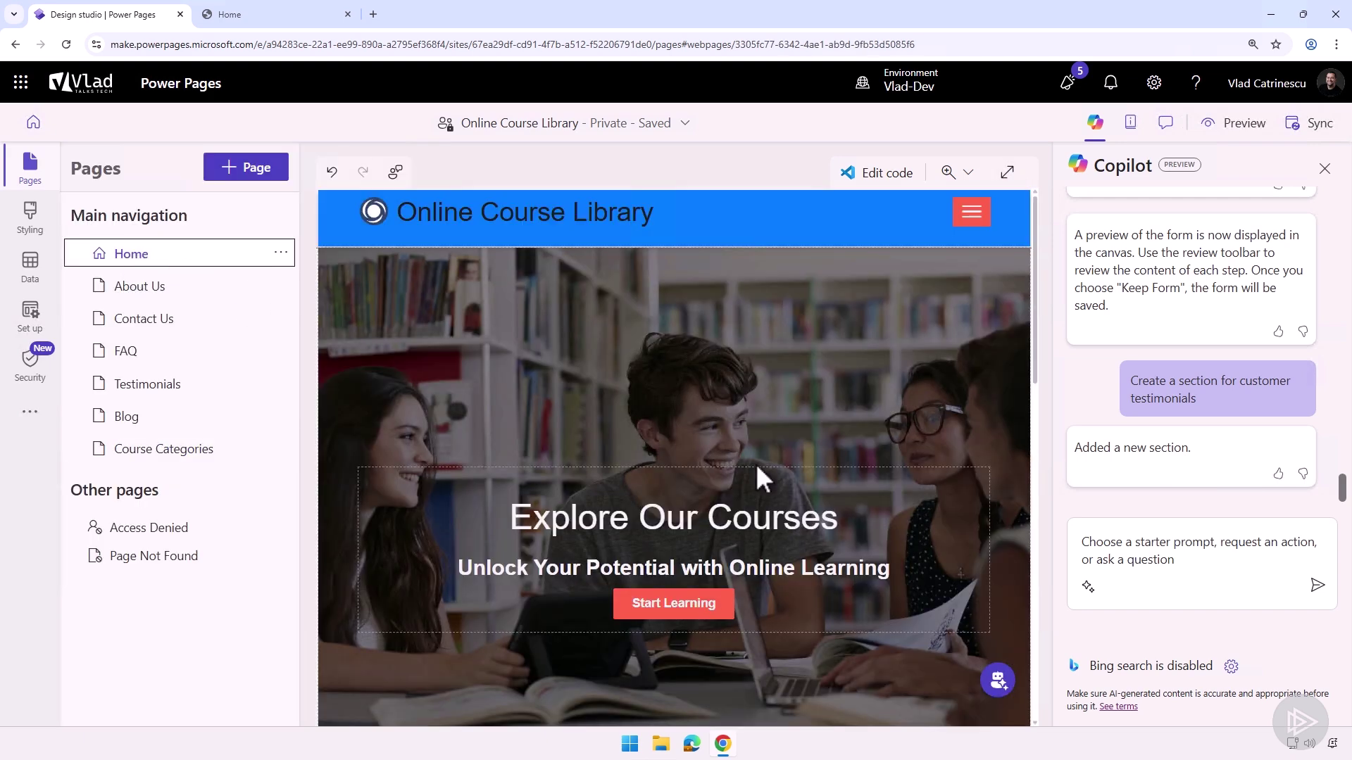
scroll(754, 477, "down", 15)
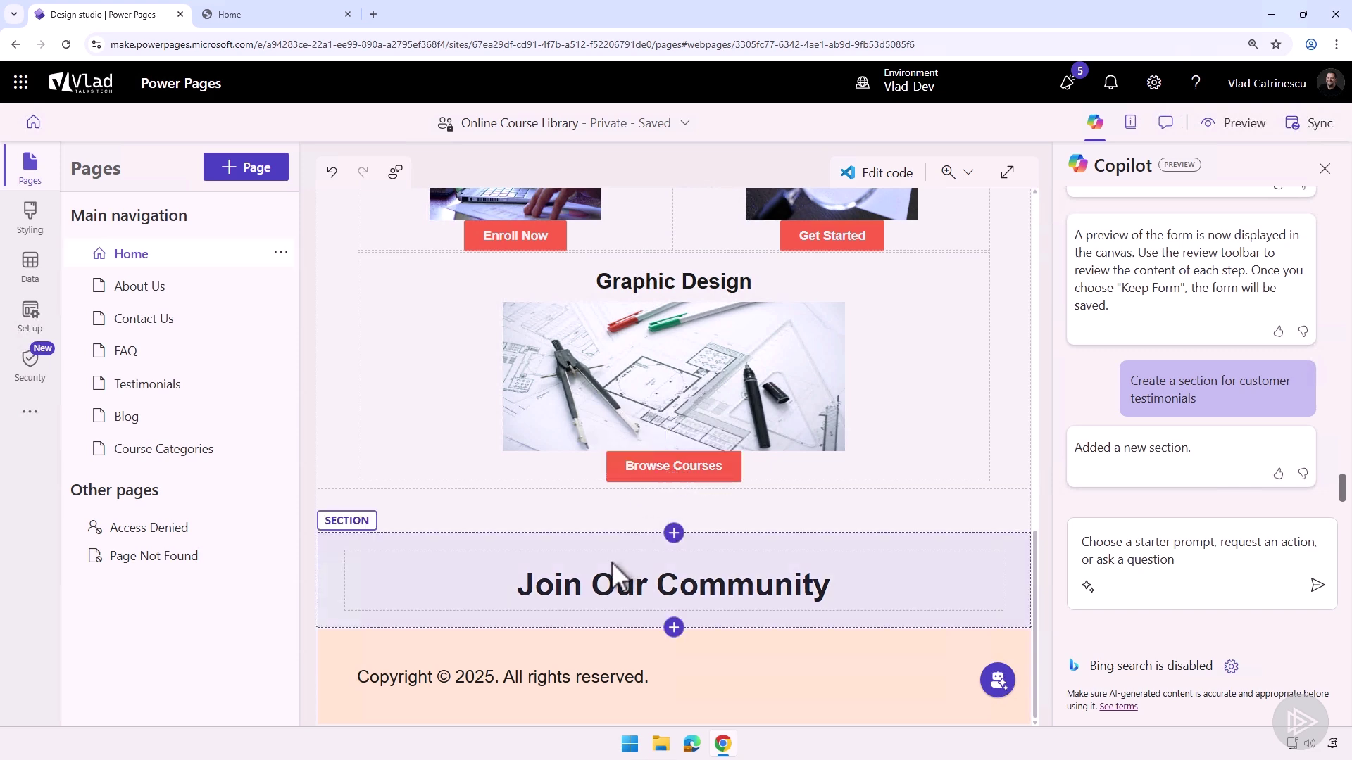
- Replace the Join Our Community heading with the 'Globomantics is the best learning platform ever!' sentence
left_click(612, 591)
left_click(606, 583)
left_click(406, 552)
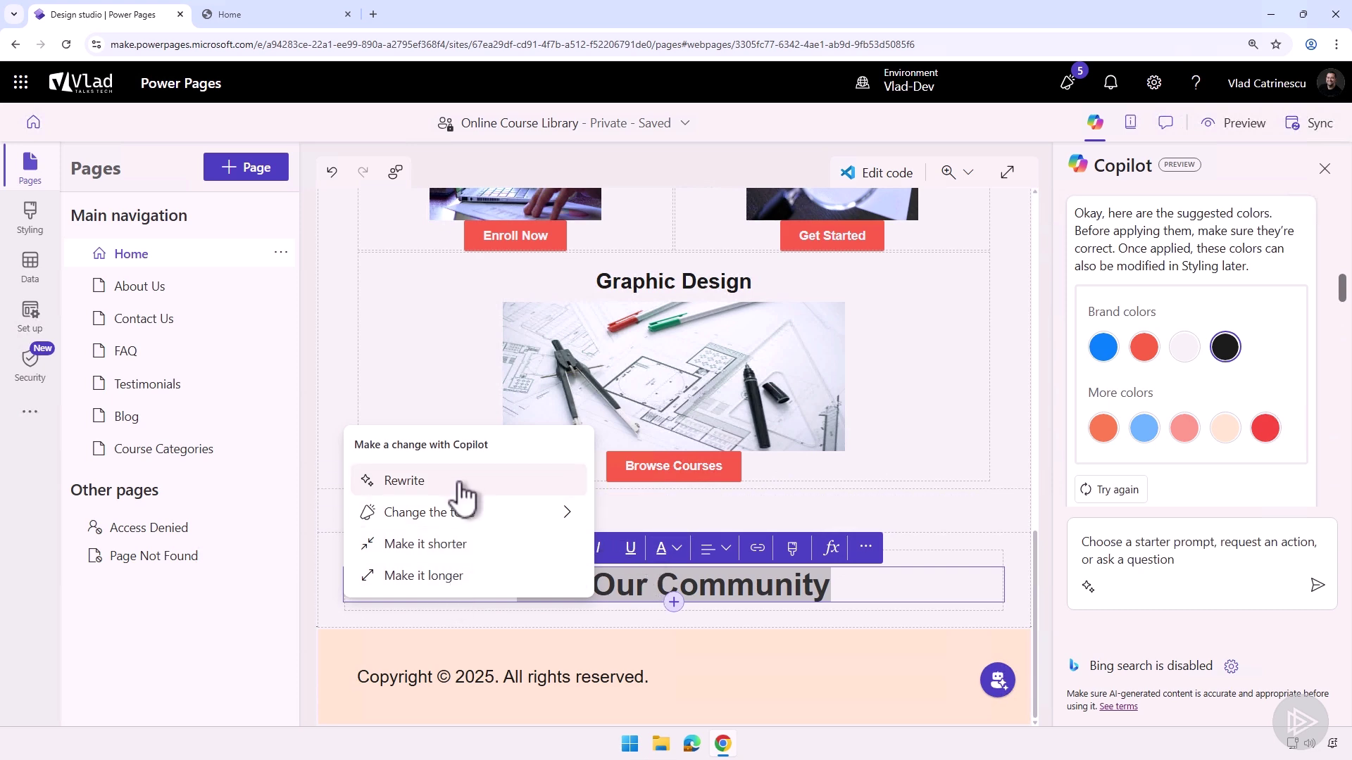
left_click(663, 598)
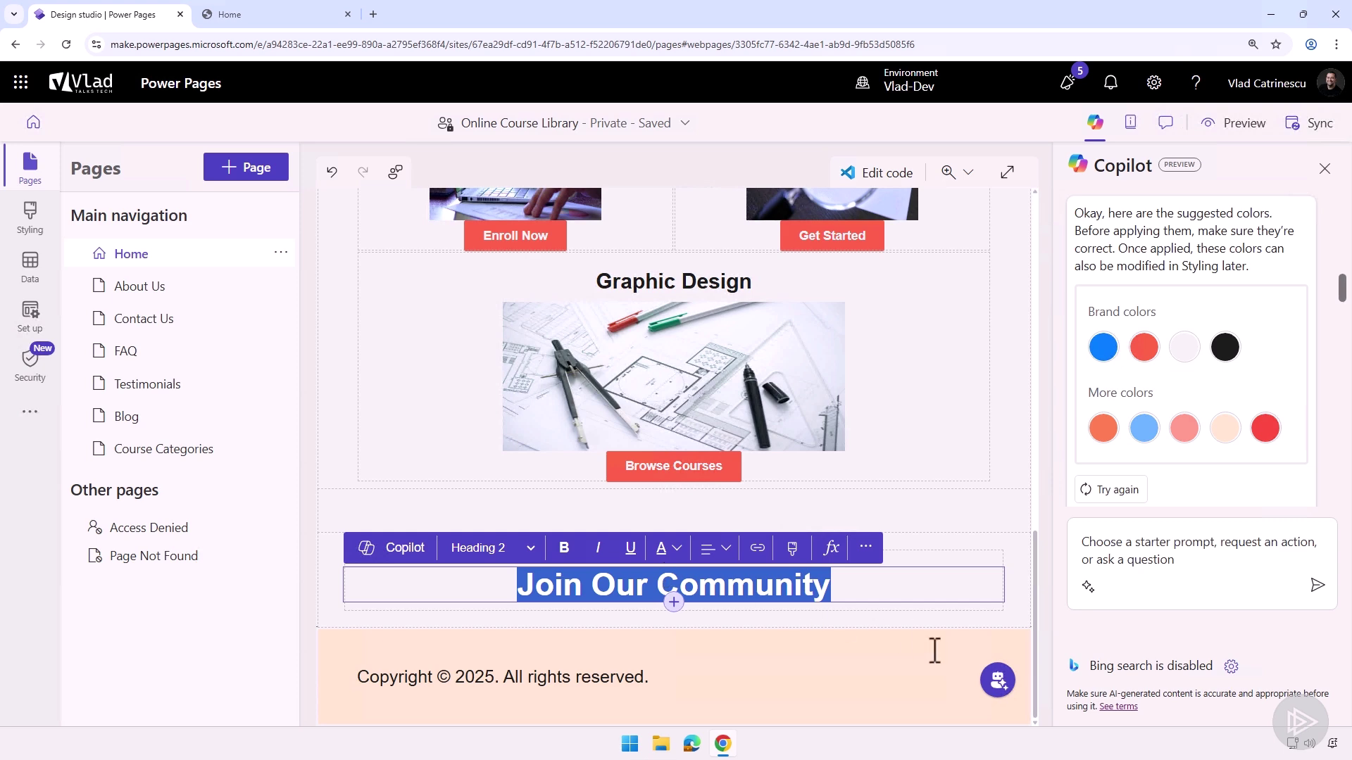
type("Globomantics is the best learning platform ever! You should definitely join our community!")
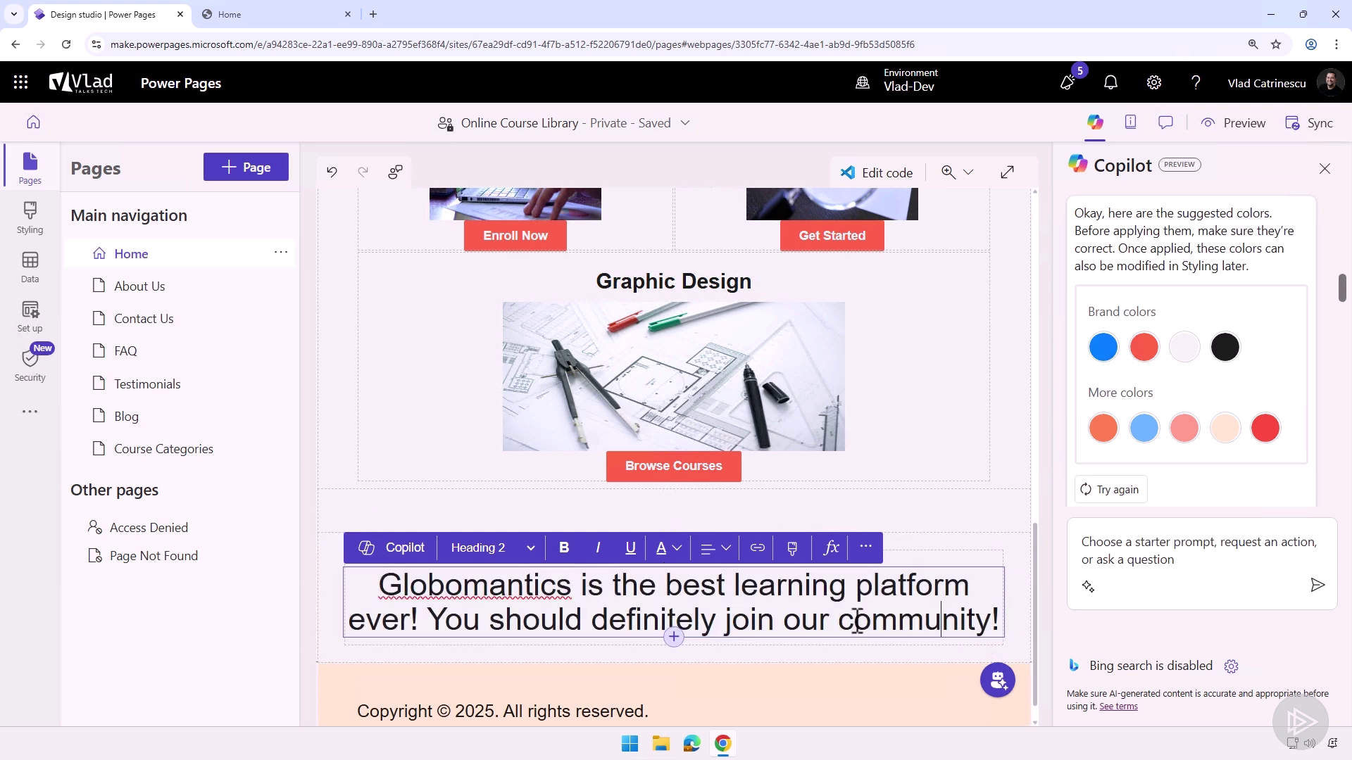
triple_click(820, 593)
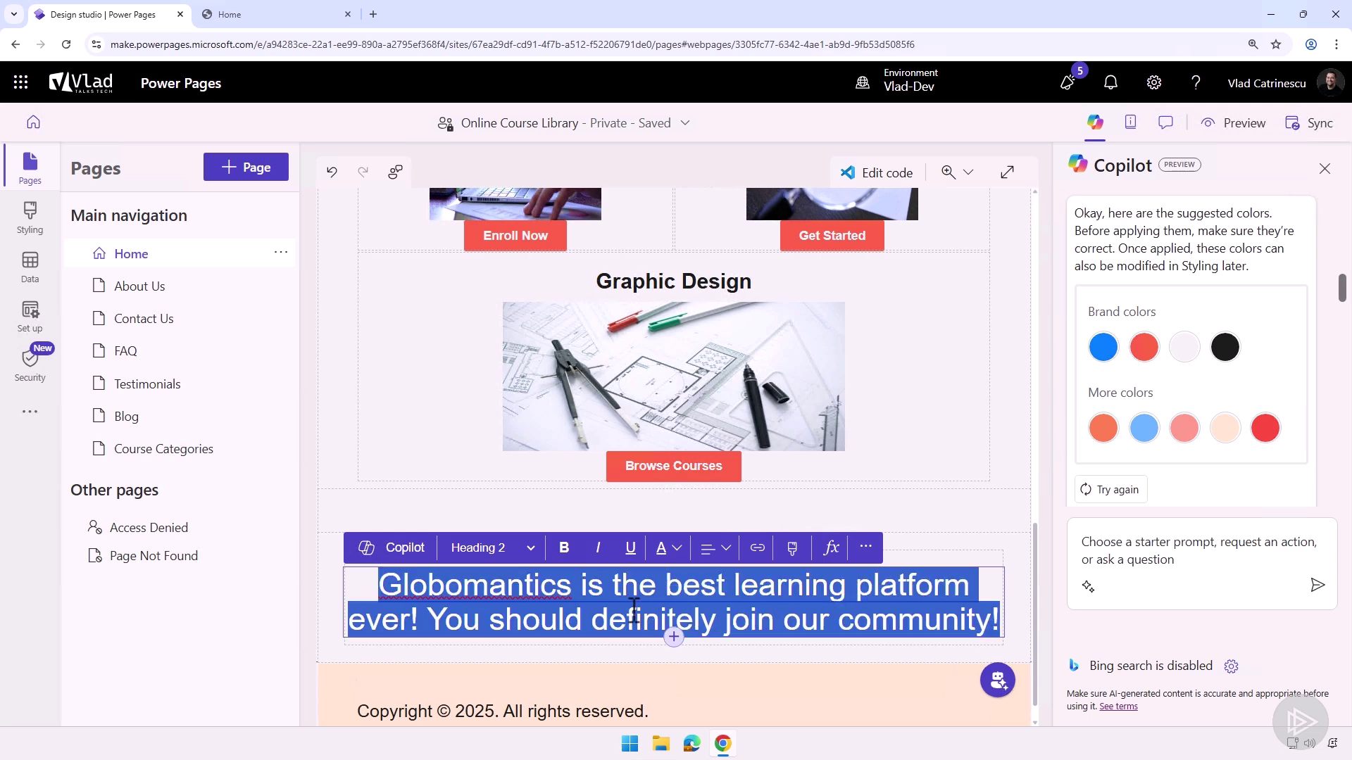
- Have Copilot rewrite the Globomantics heading in a Professional tone and different length, replacing the text
left_click(420, 555)
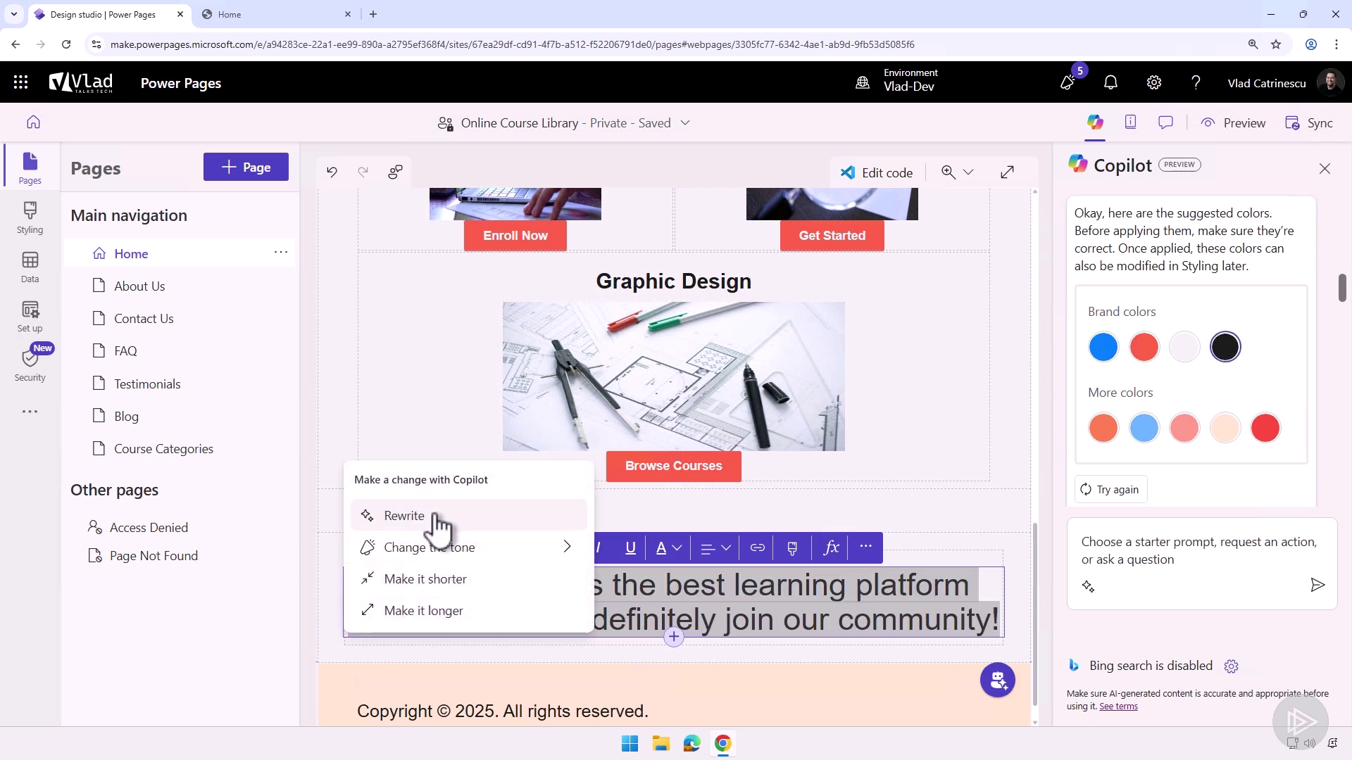
left_click(438, 522)
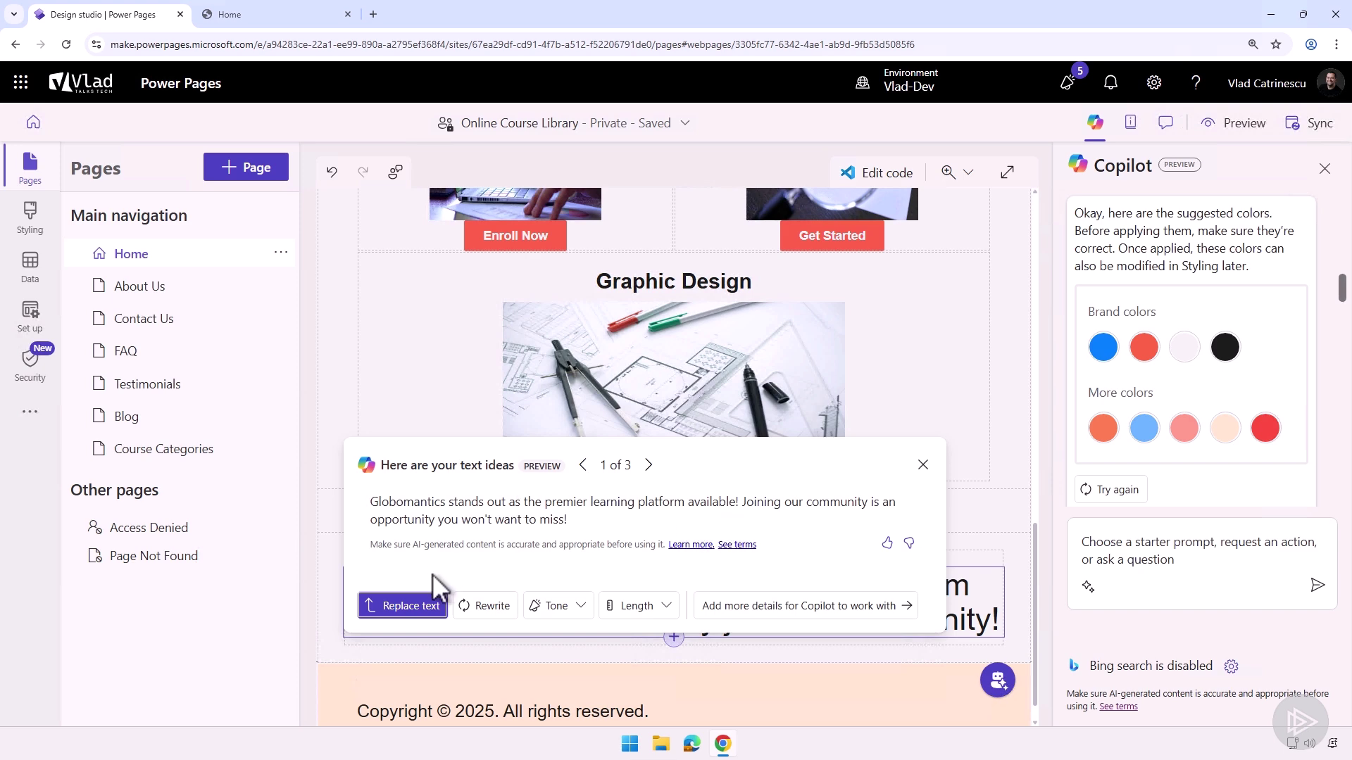
left_click(560, 610)
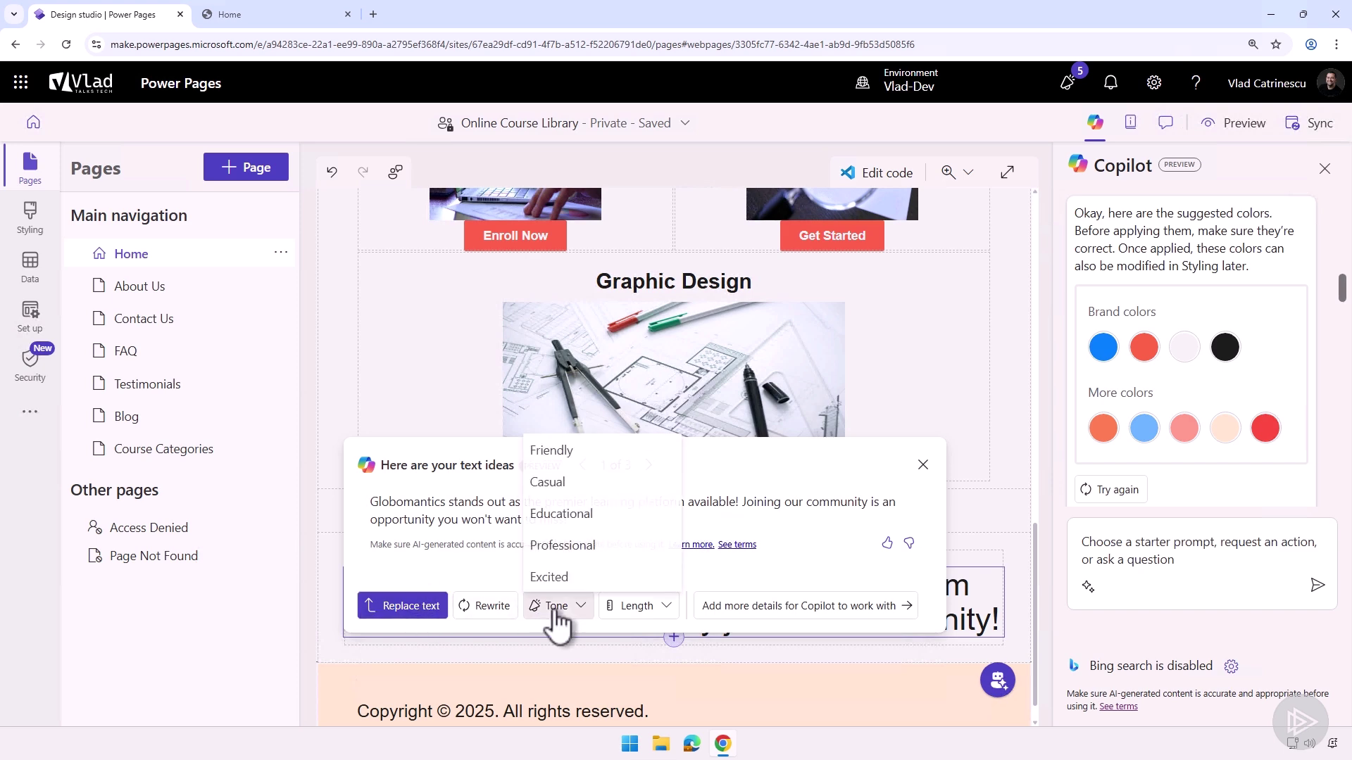
left_click(587, 546)
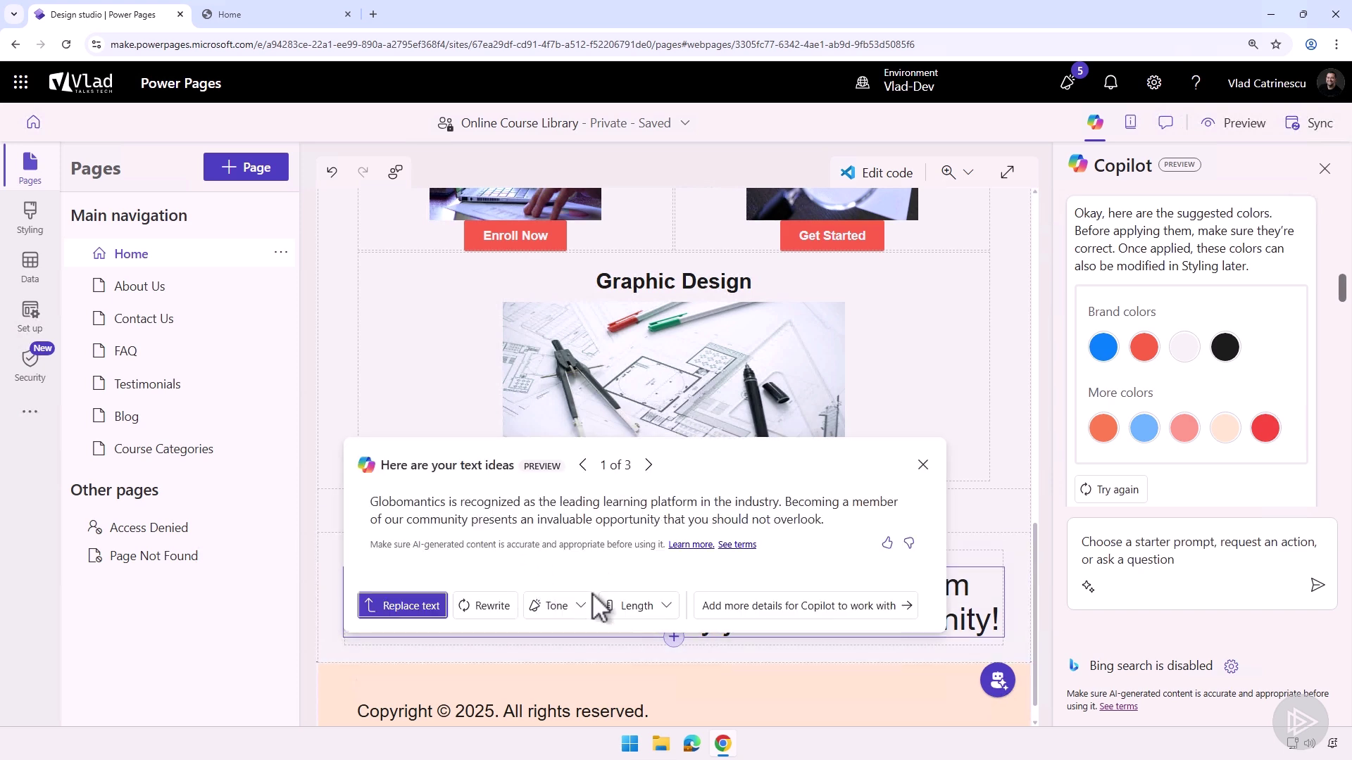
left_click(586, 599)
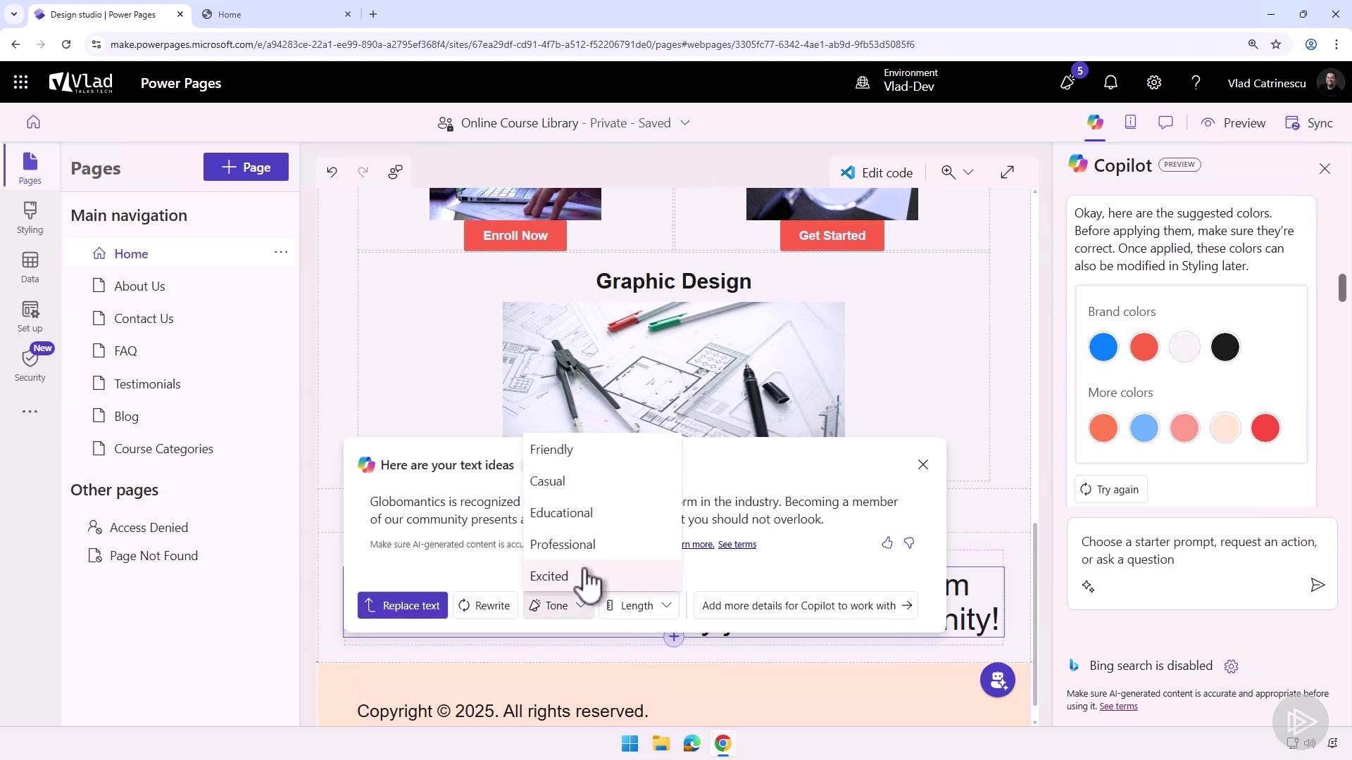
left_click(585, 545)
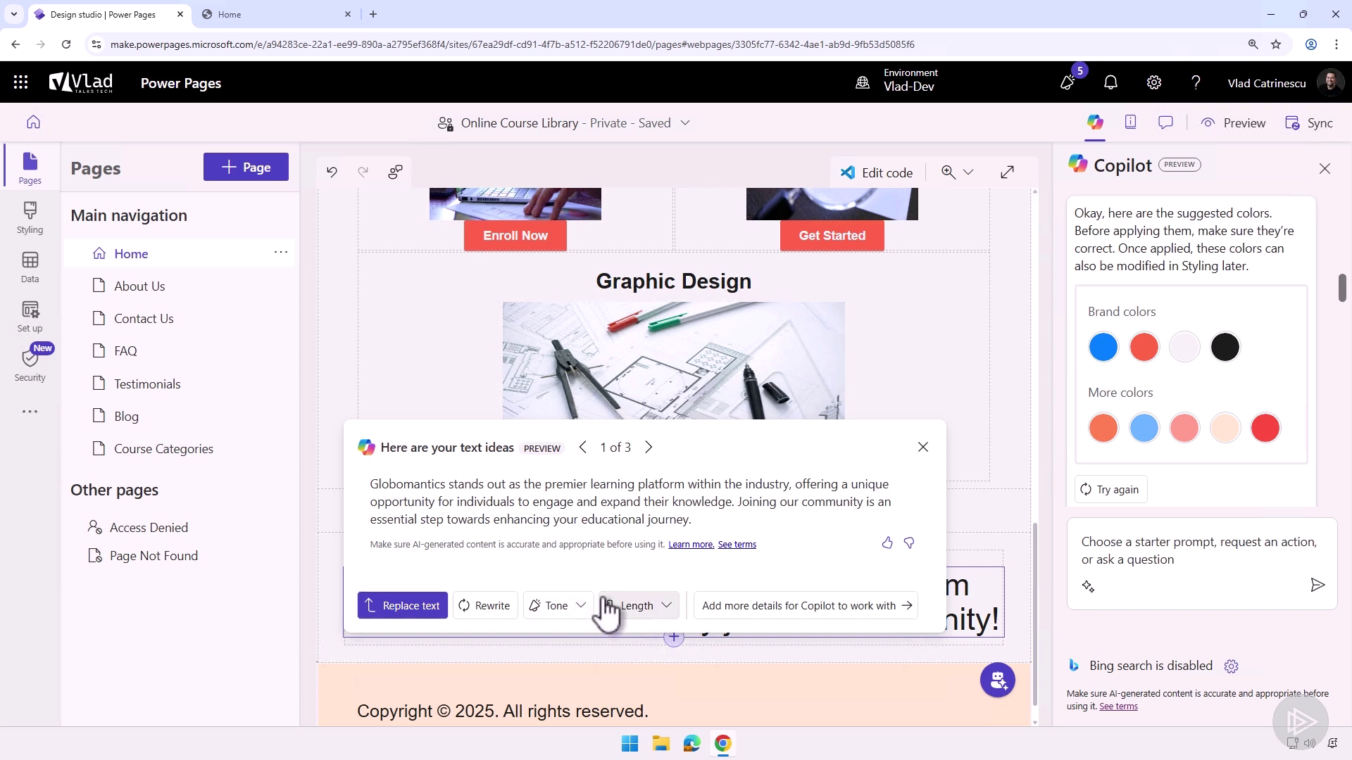
left_click(633, 605)
left_click(642, 638)
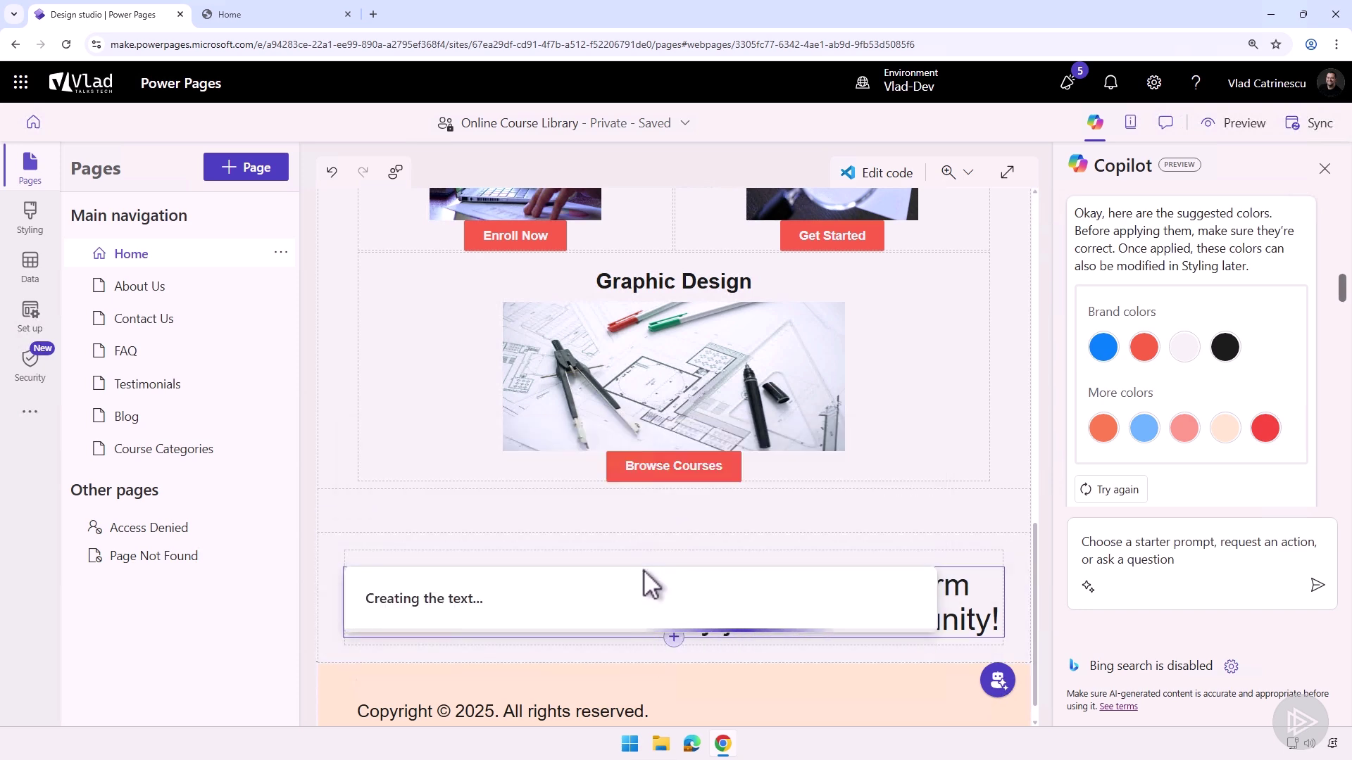
left_click(411, 604)
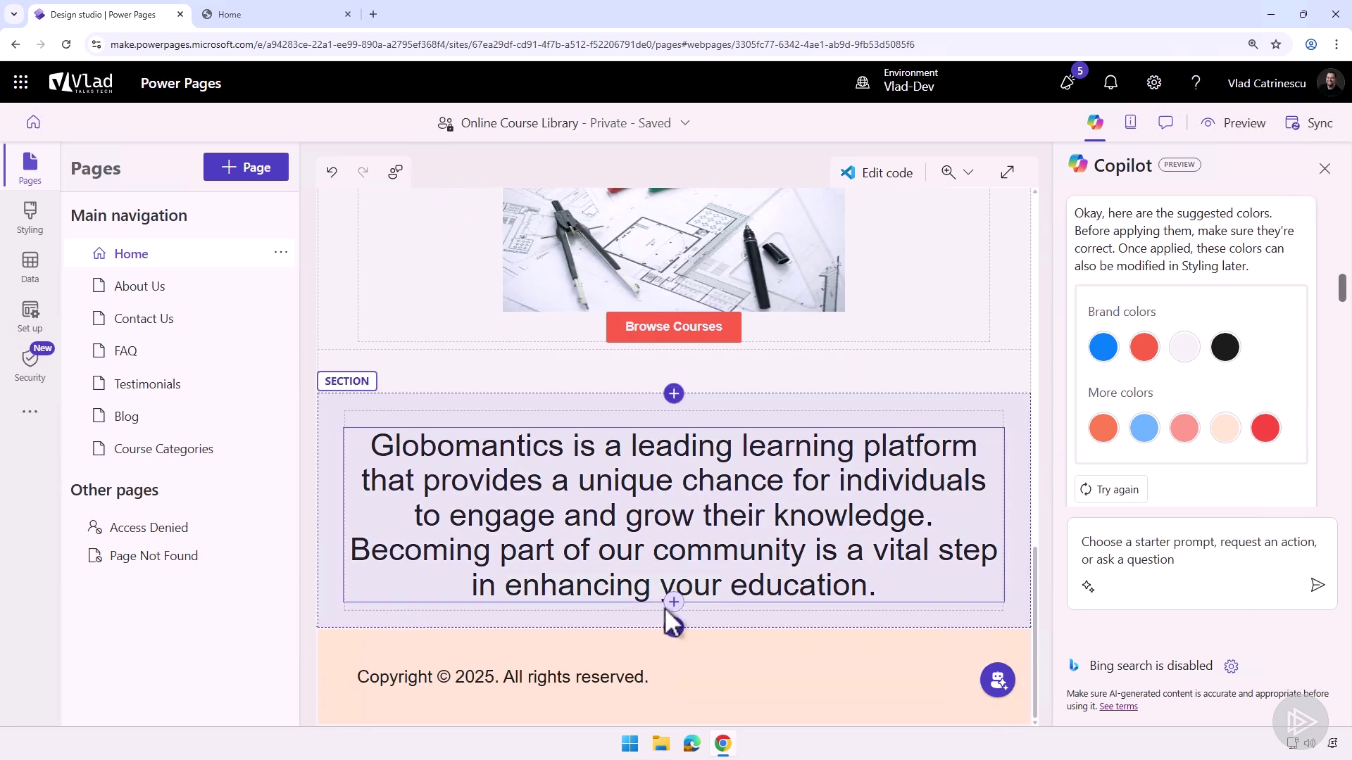
- Add a text element below the heading containing a Copilot-written paragraph on keeping IT skills current
left_click(673, 603)
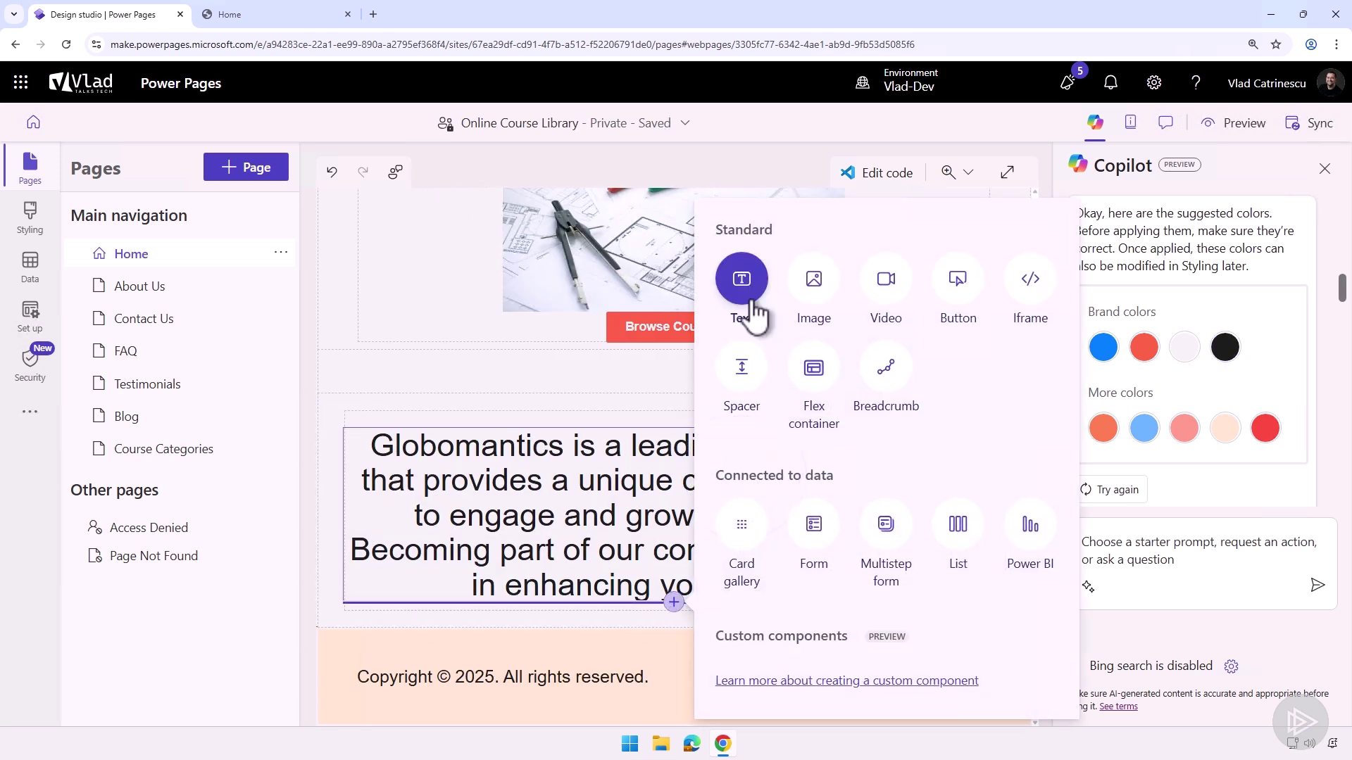
left_click(748, 304)
left_click(409, 598)
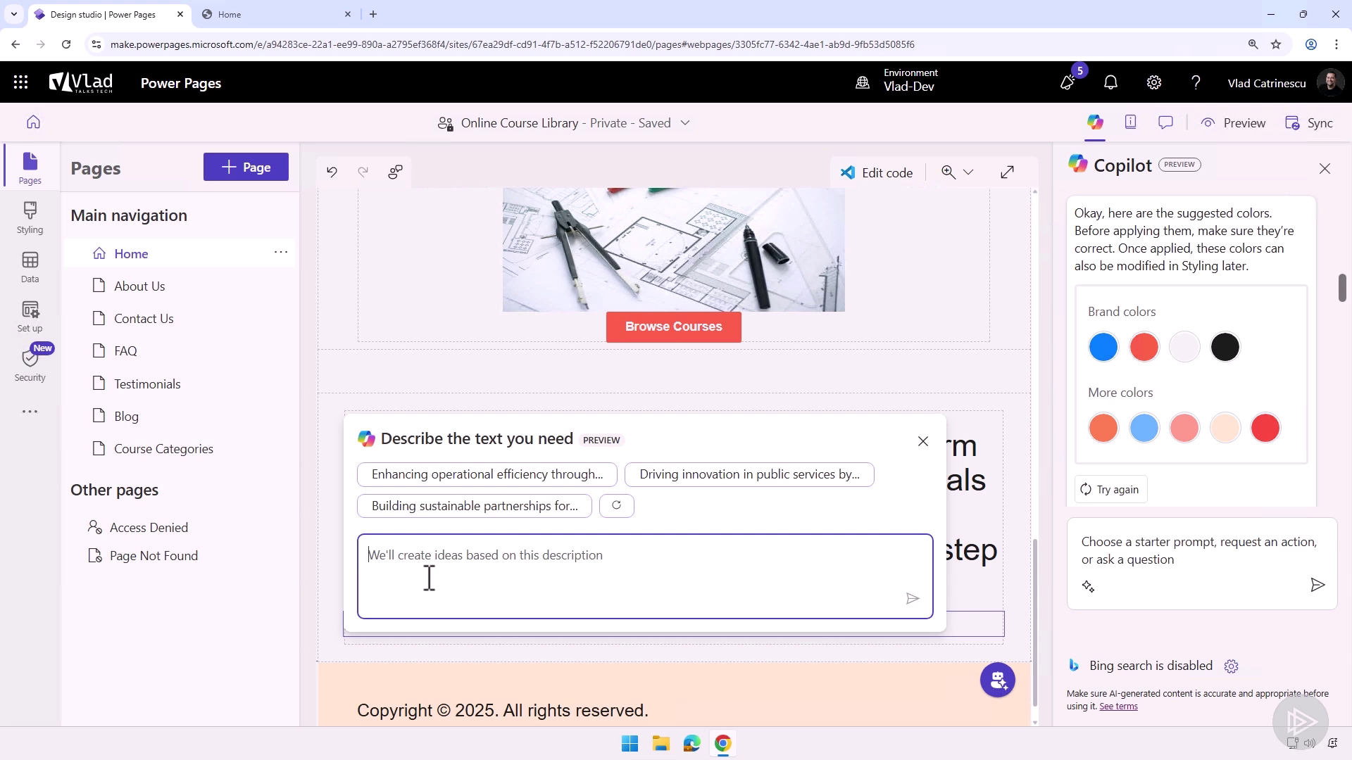
type("Add text on why keeping up with new skills in IT is important!")
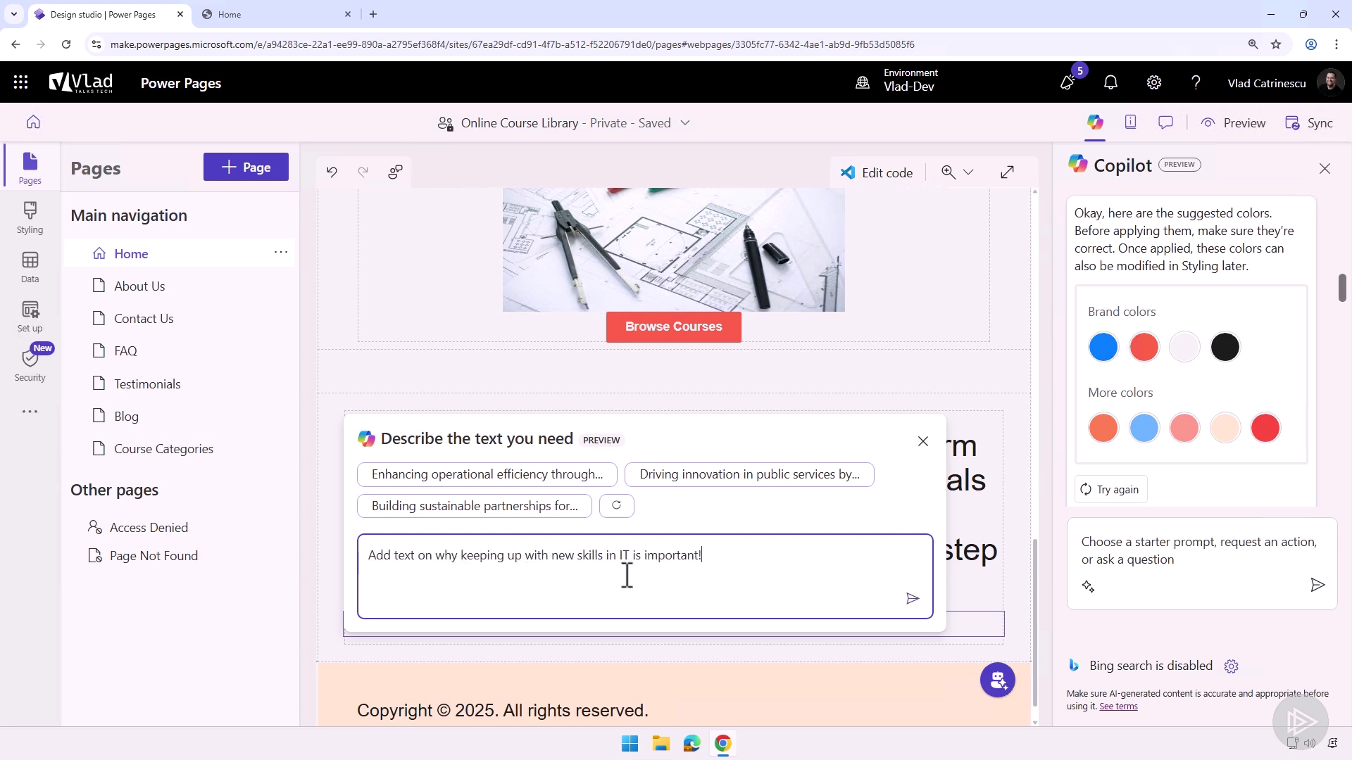
left_click(912, 599)
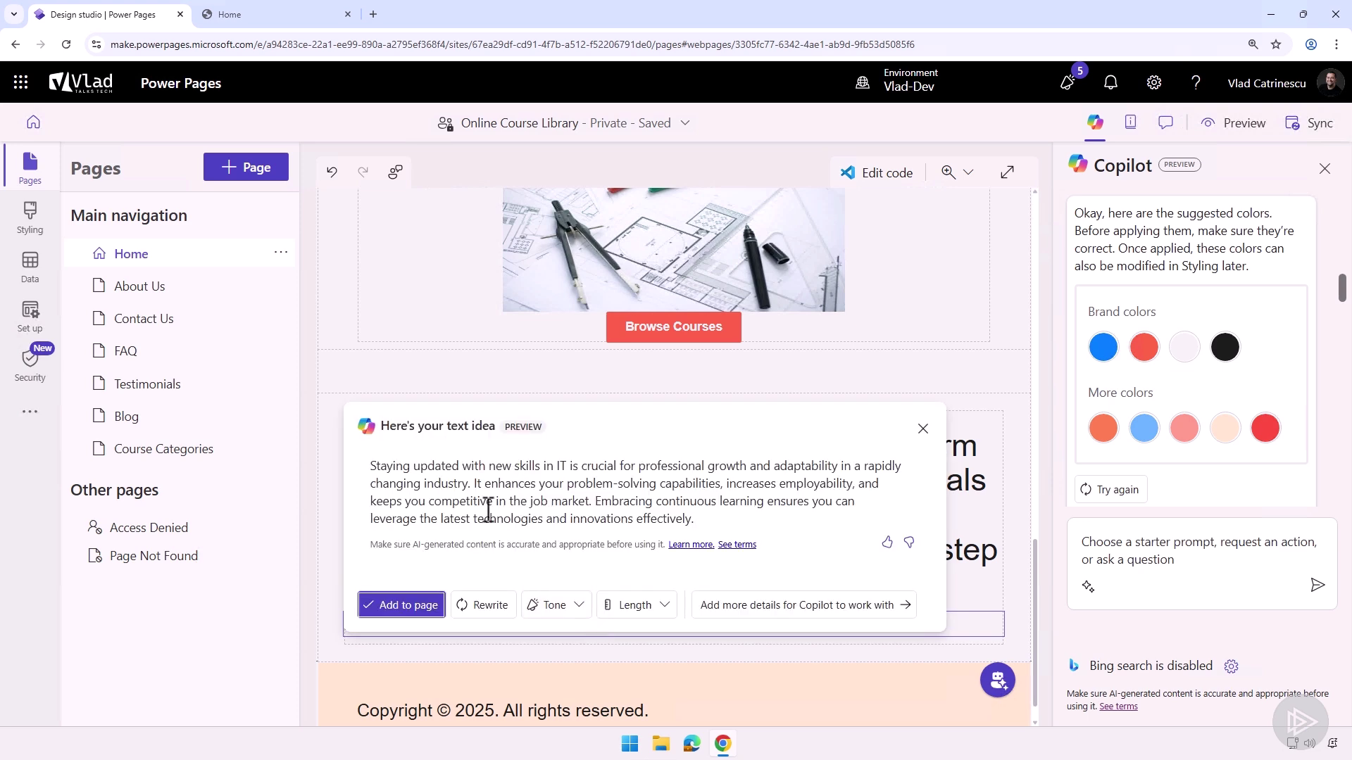
left_click(403, 606)
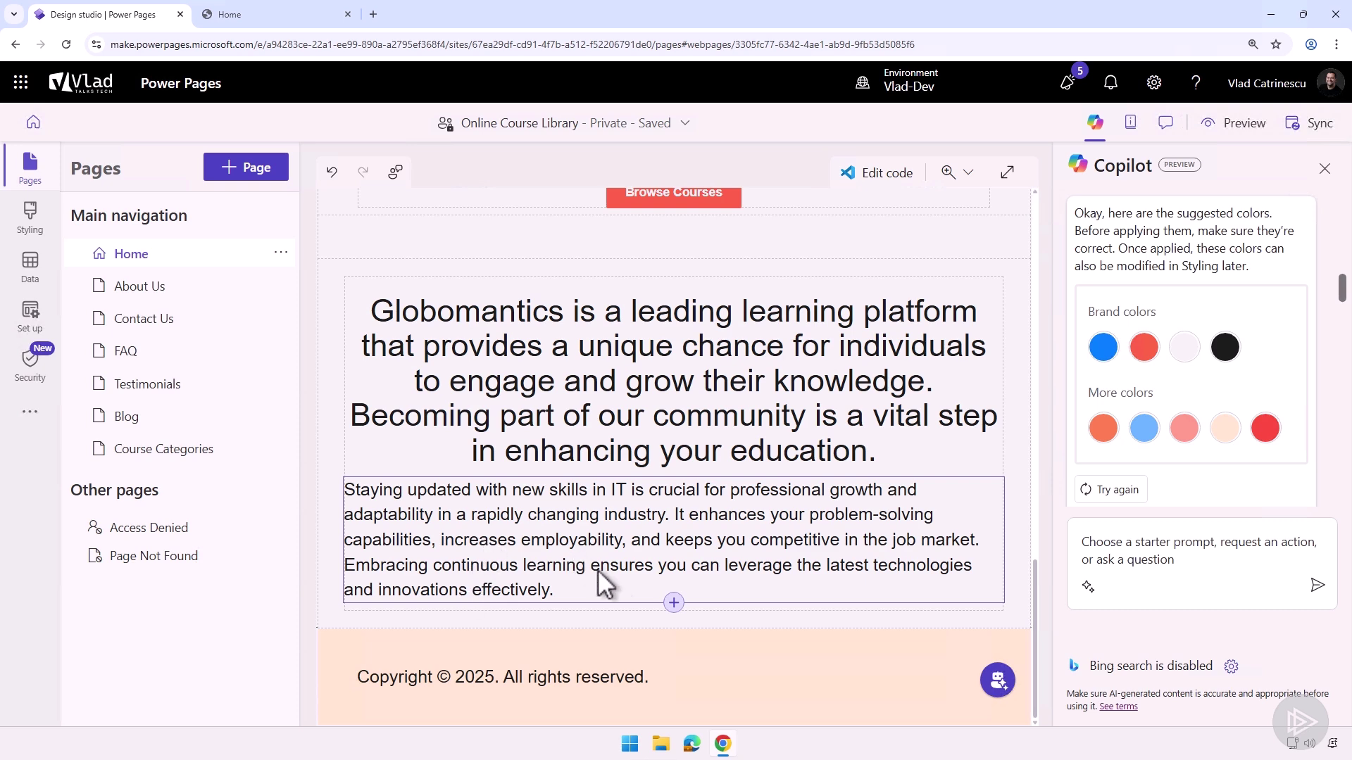
- Enable the site copilot and switch on creation of the trial copilot
left_click(997, 682)
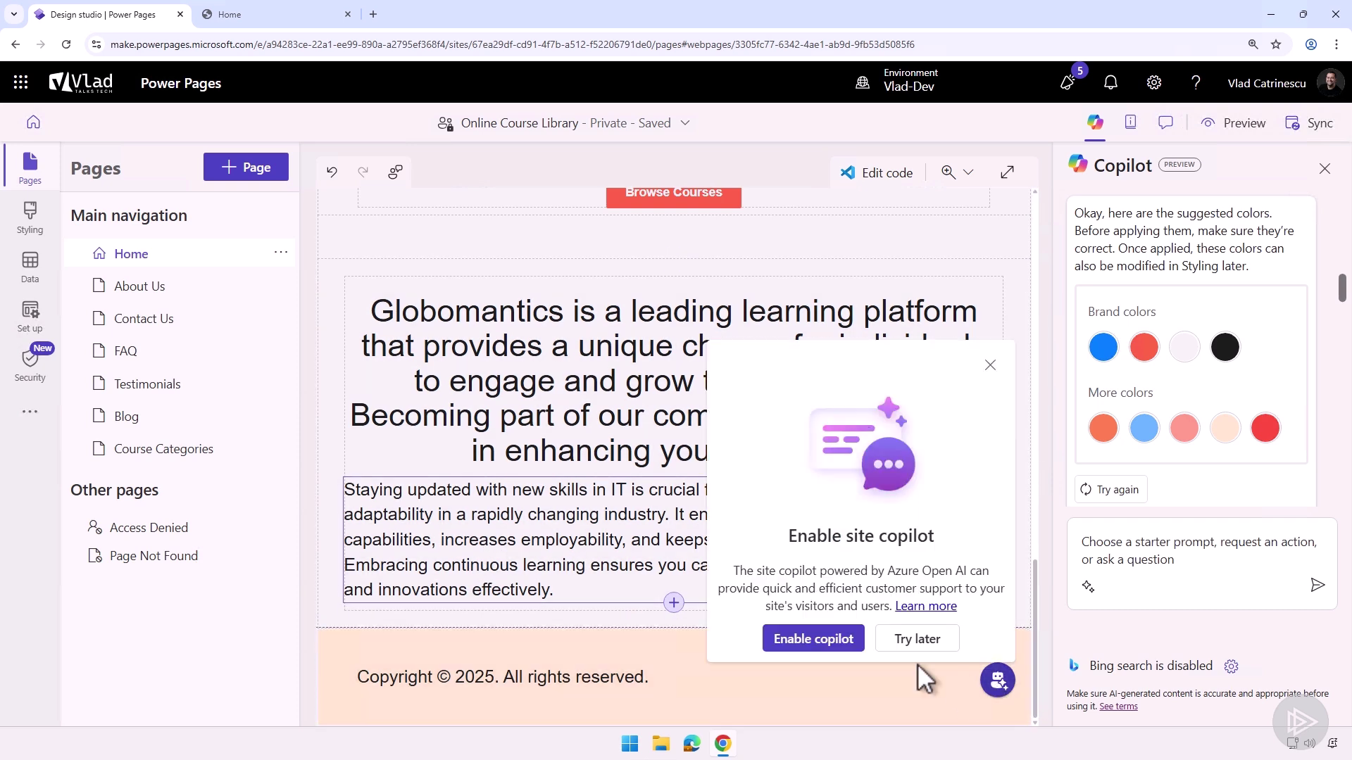
left_click(804, 644)
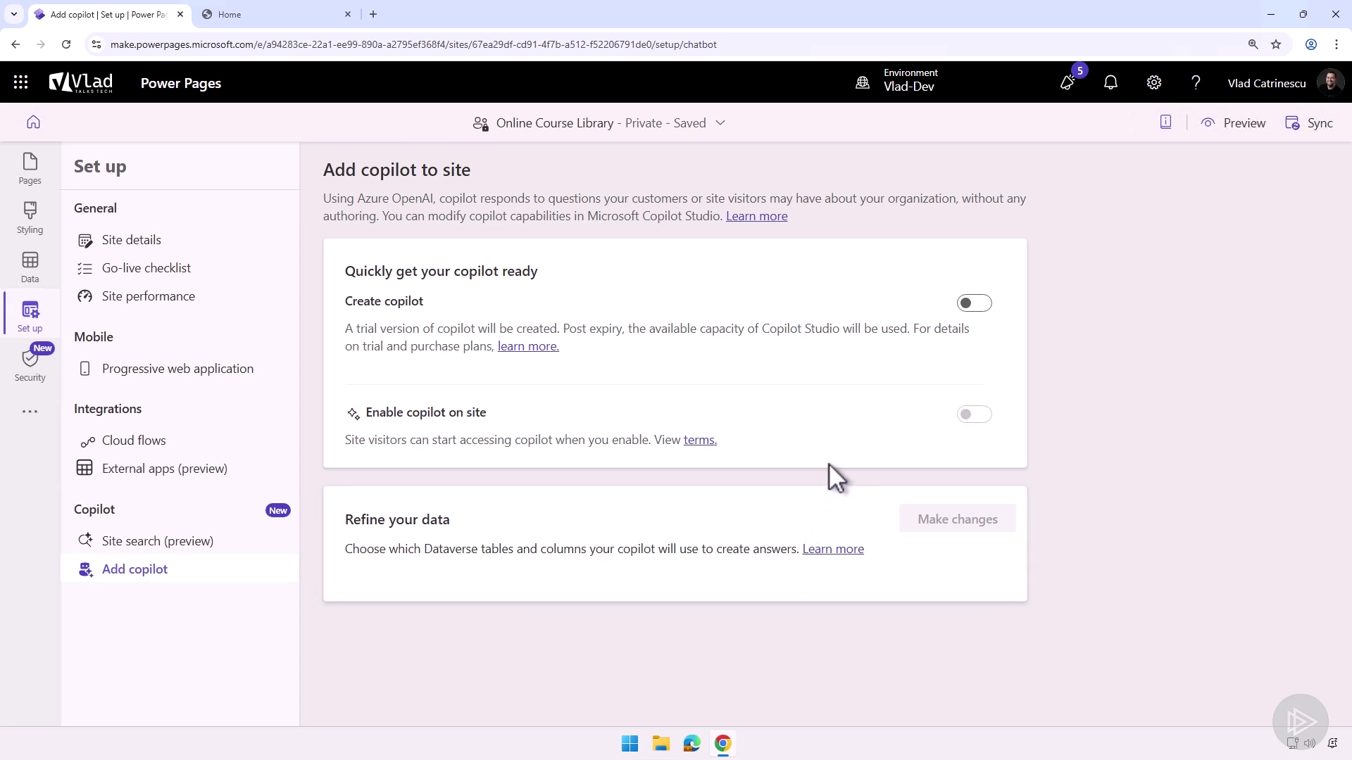
left_click(978, 304)
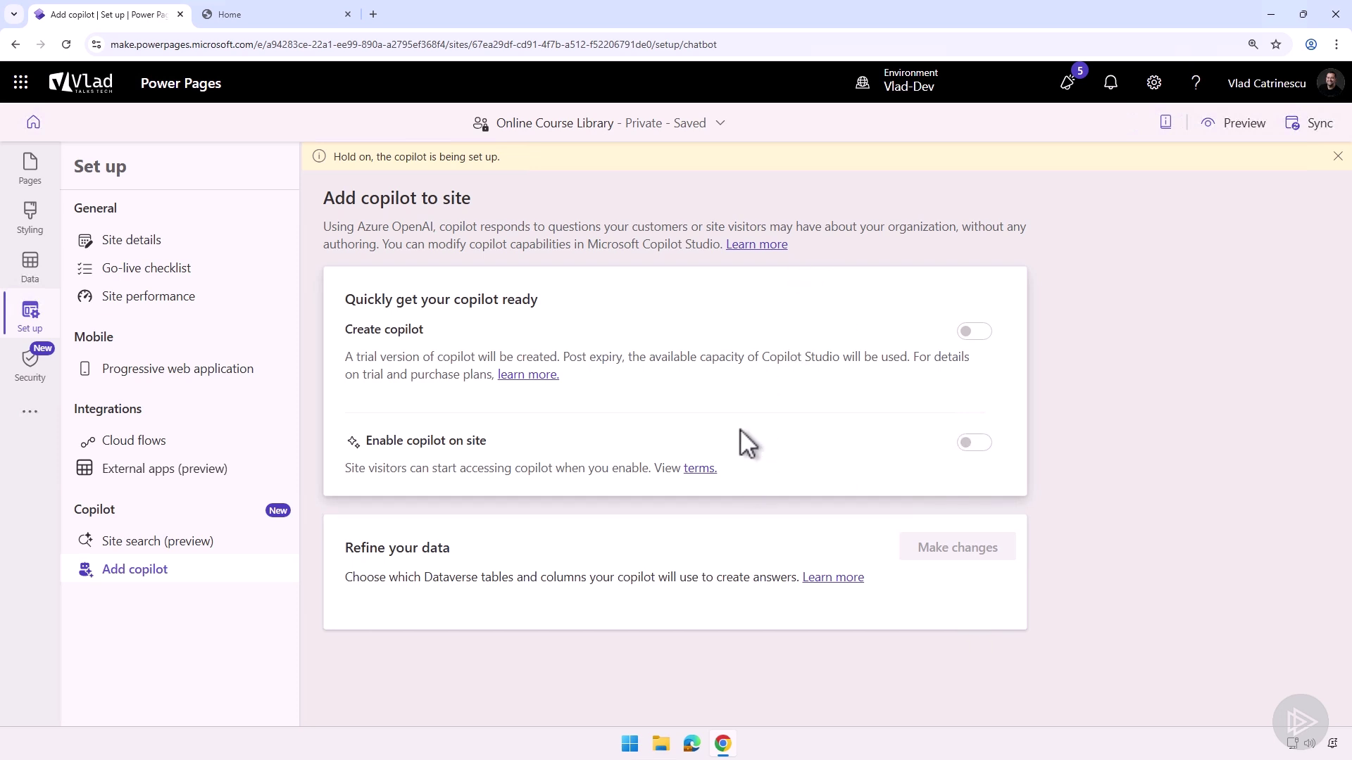
left_click(32, 173)
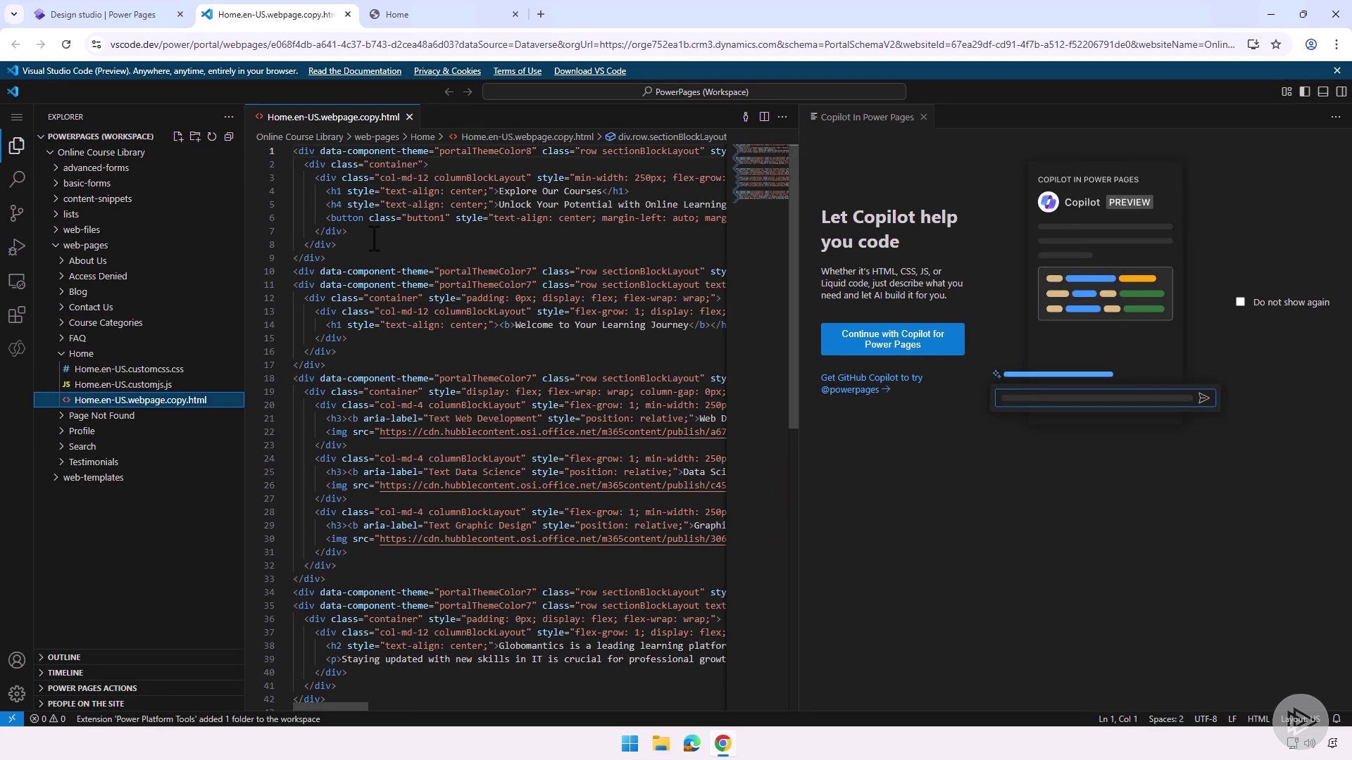
- Continue with Copilot for Power Pages beside the open Home.en-US.webpage.copy.html file
left_click(900, 358)
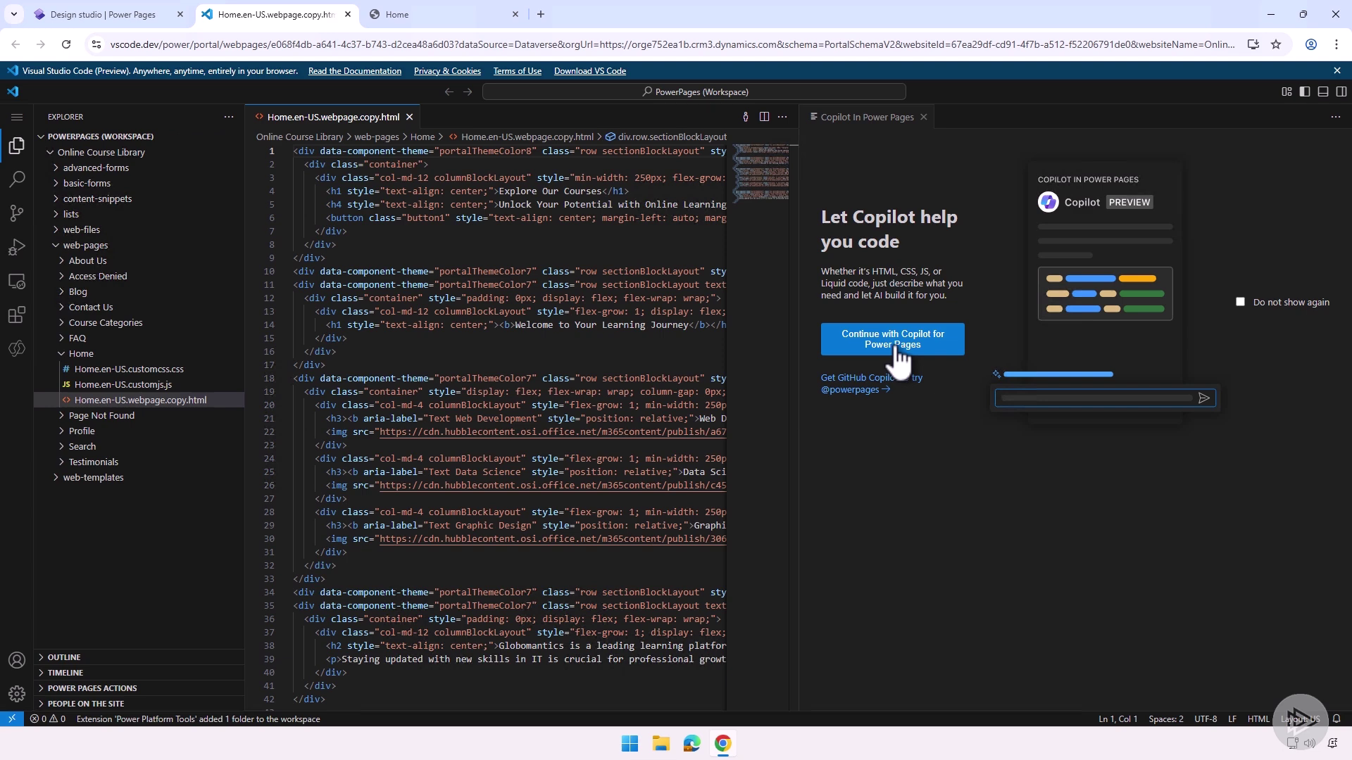
- Close the code editor and site preview tabs, cancelling the sync prompt
key("ctrl+shift+Tab")
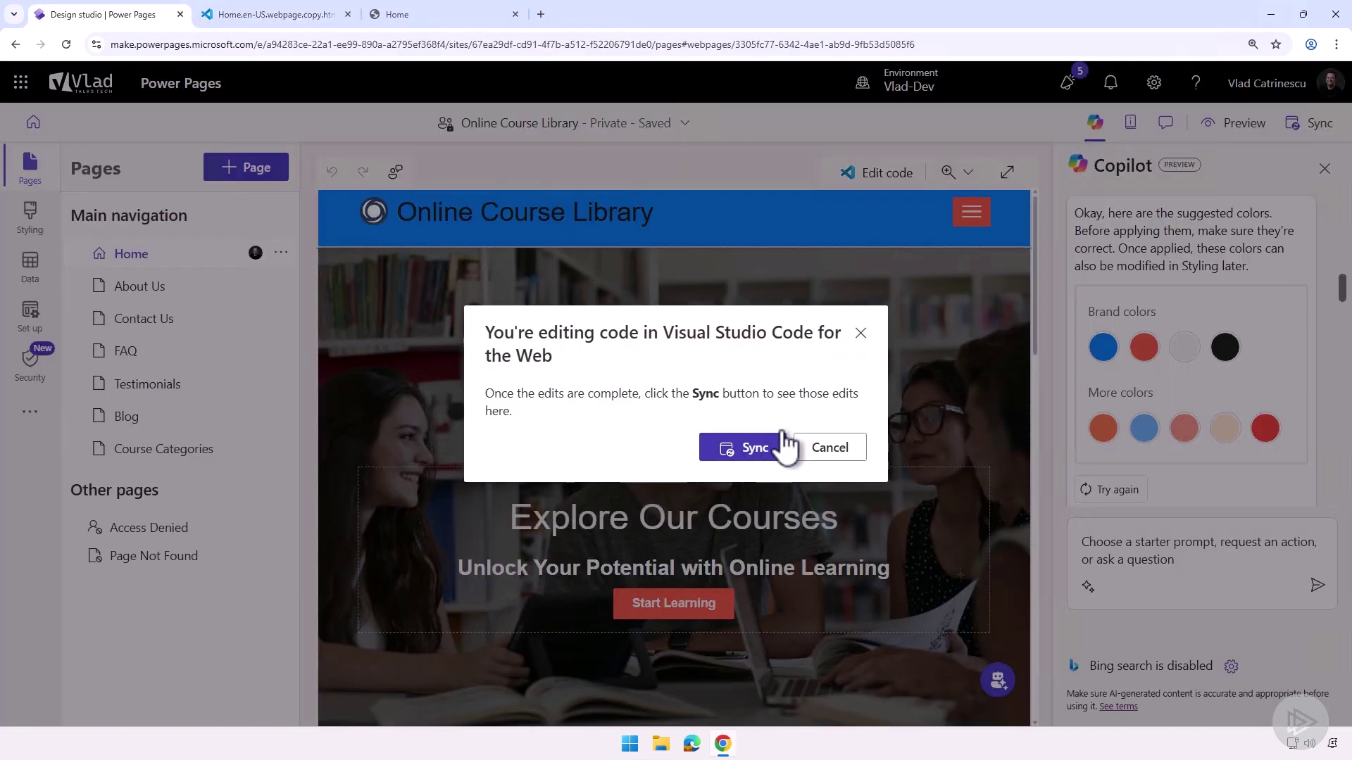
left_click(347, 14)
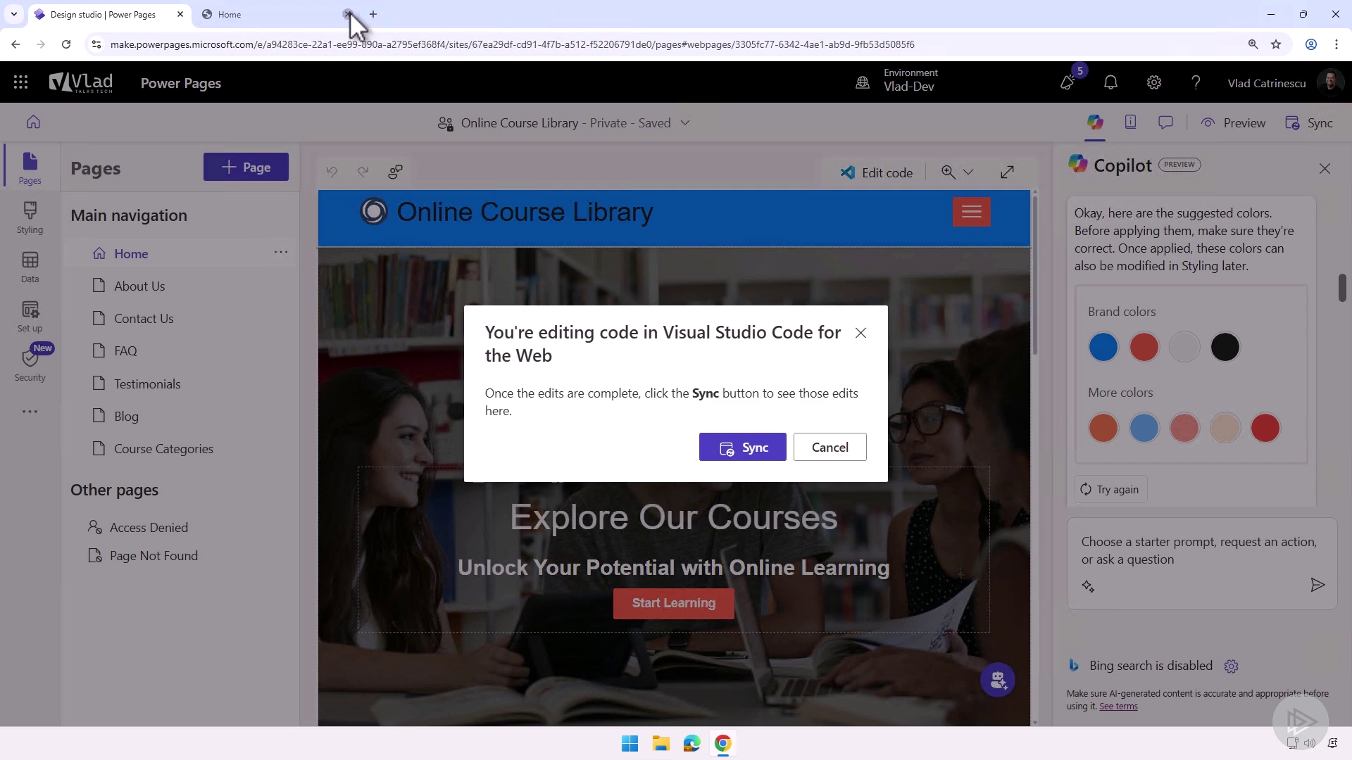
left_click(347, 14)
left_click(829, 450)
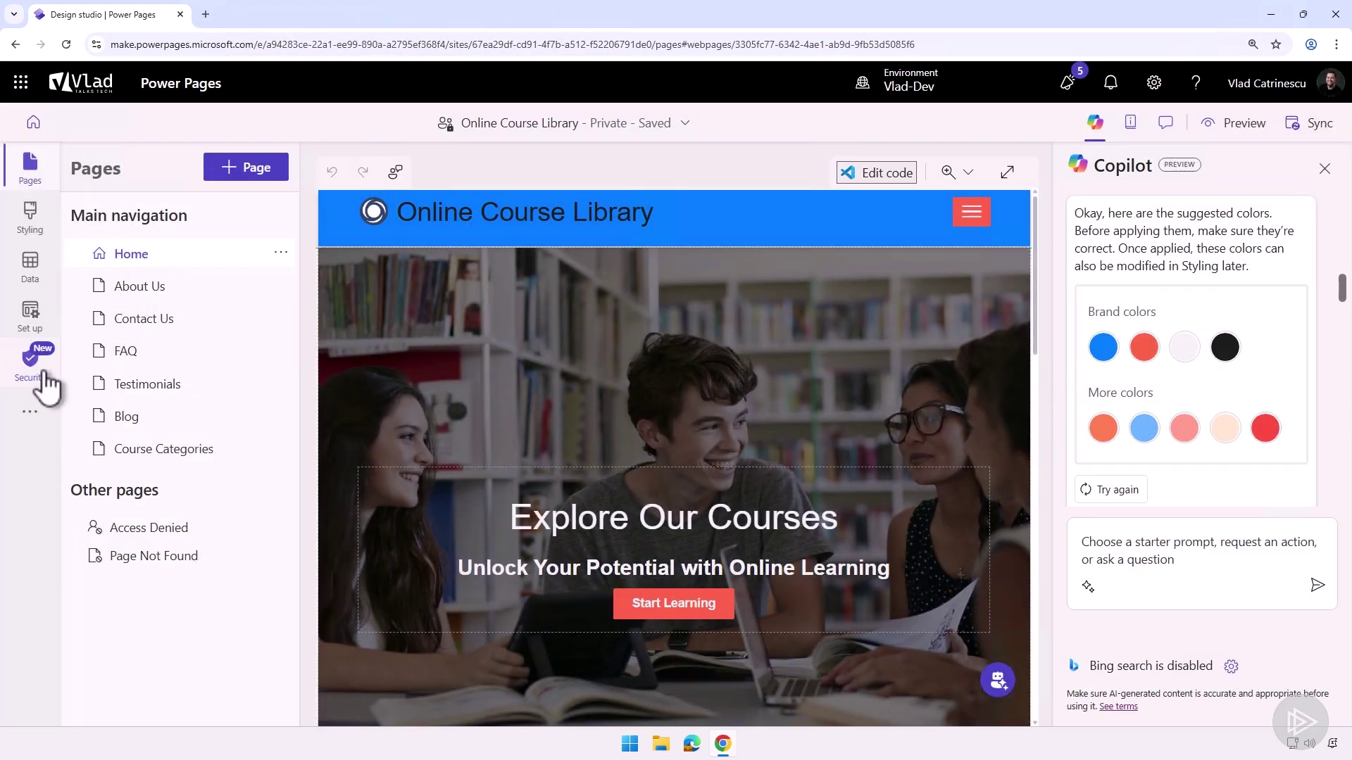
- Switch on Enable copilot on site under Set up > Add copilot
left_click(36, 322)
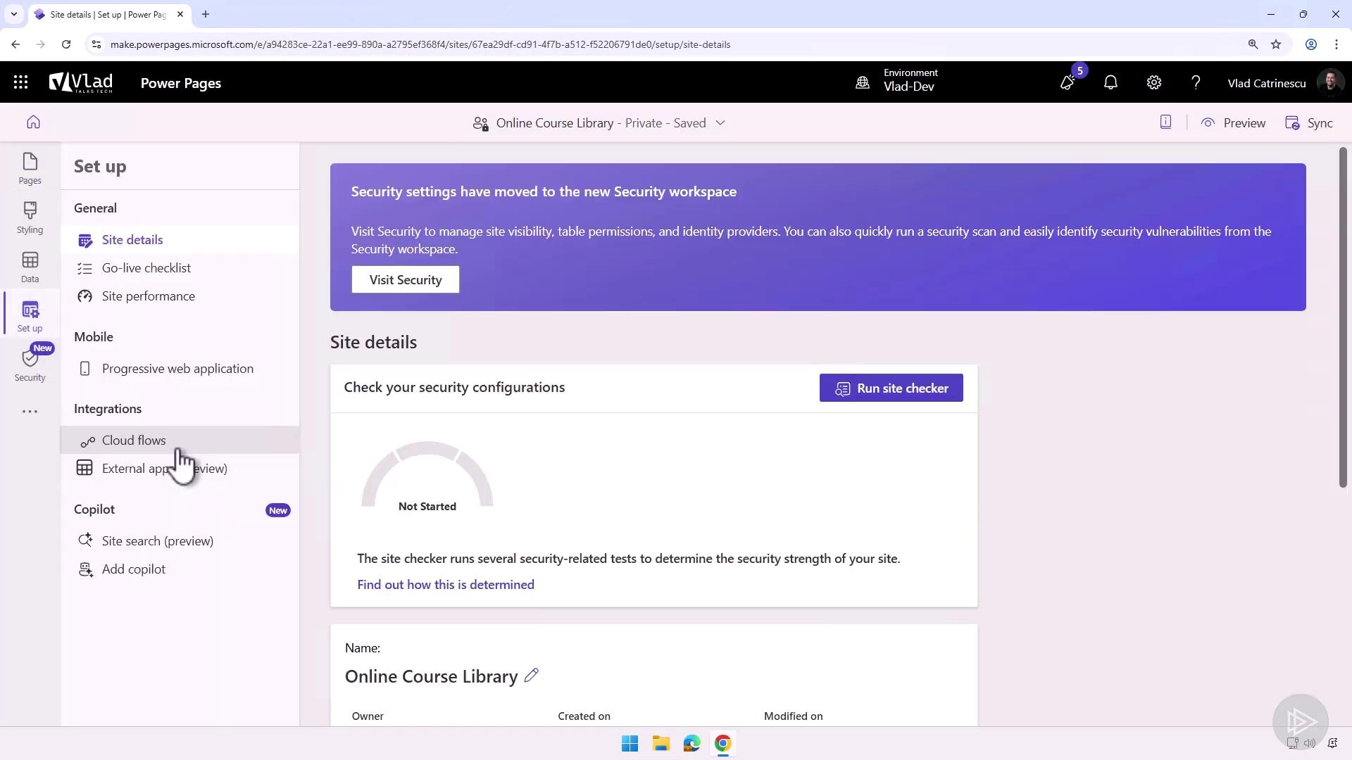
left_click(179, 569)
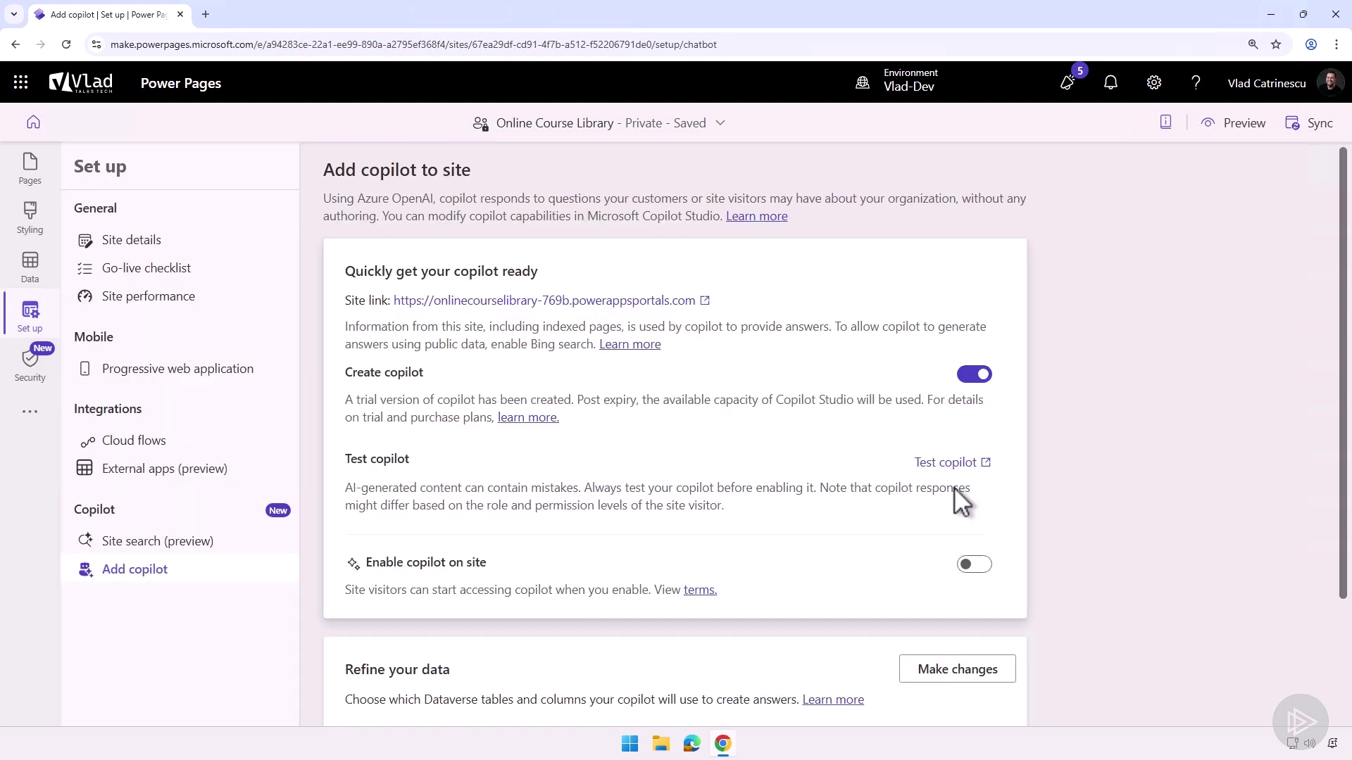
left_click(973, 563)
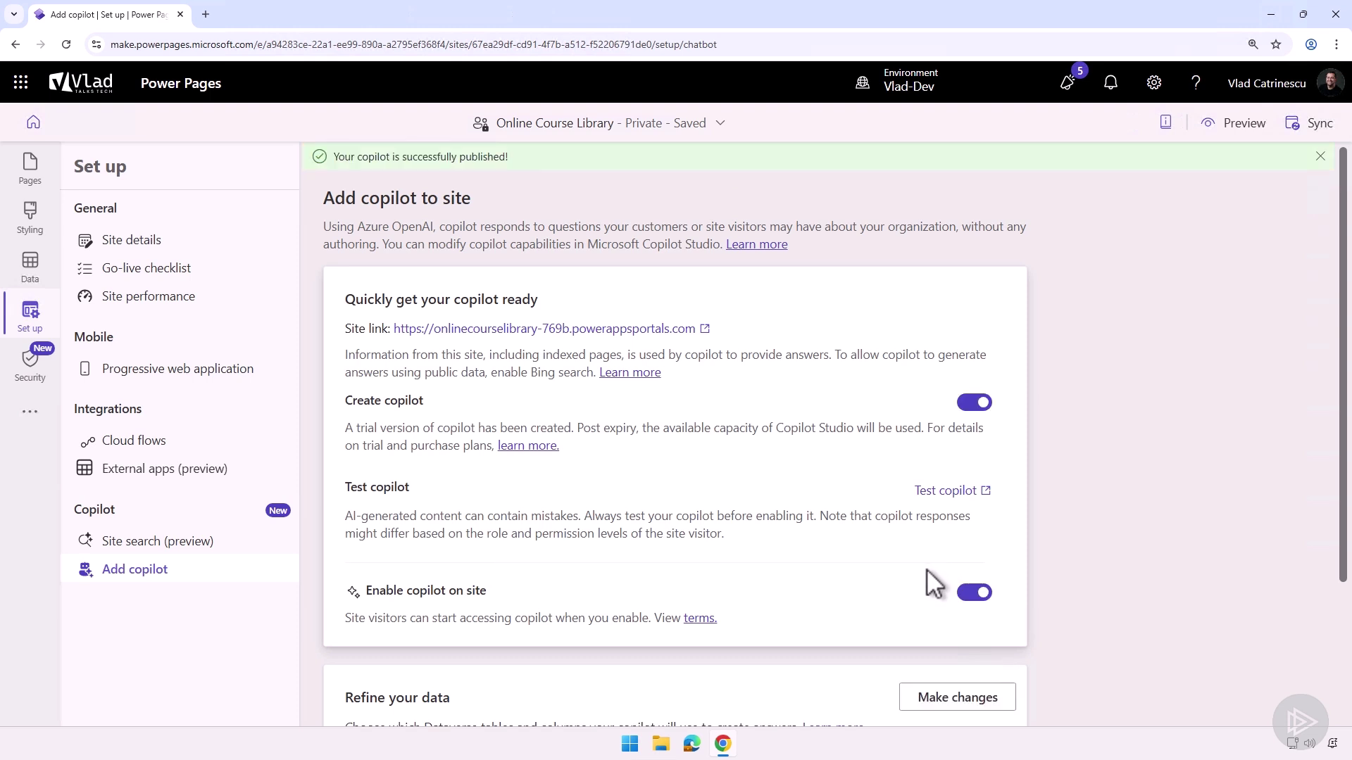
left_click(1245, 125)
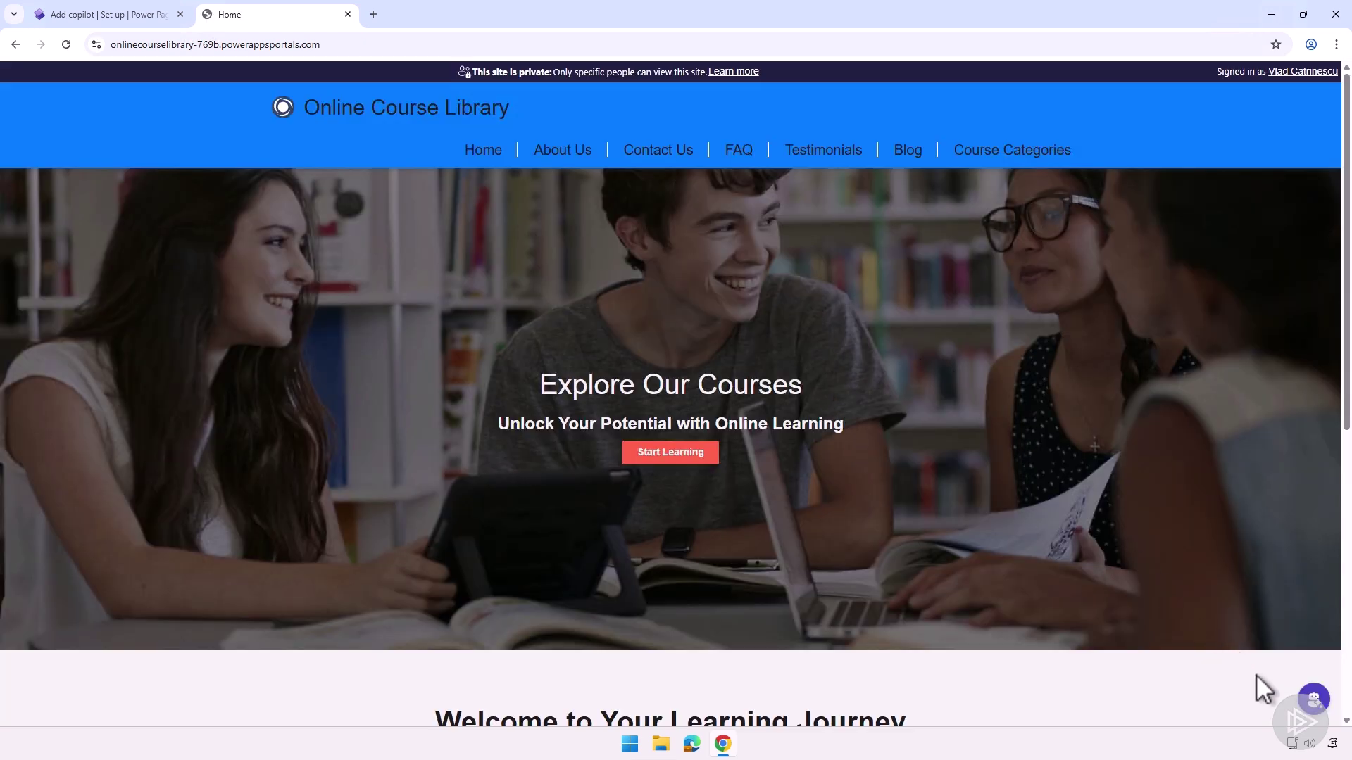
- Ask the live site's chatbot which payment methods are accepted
left_click(1312, 698)
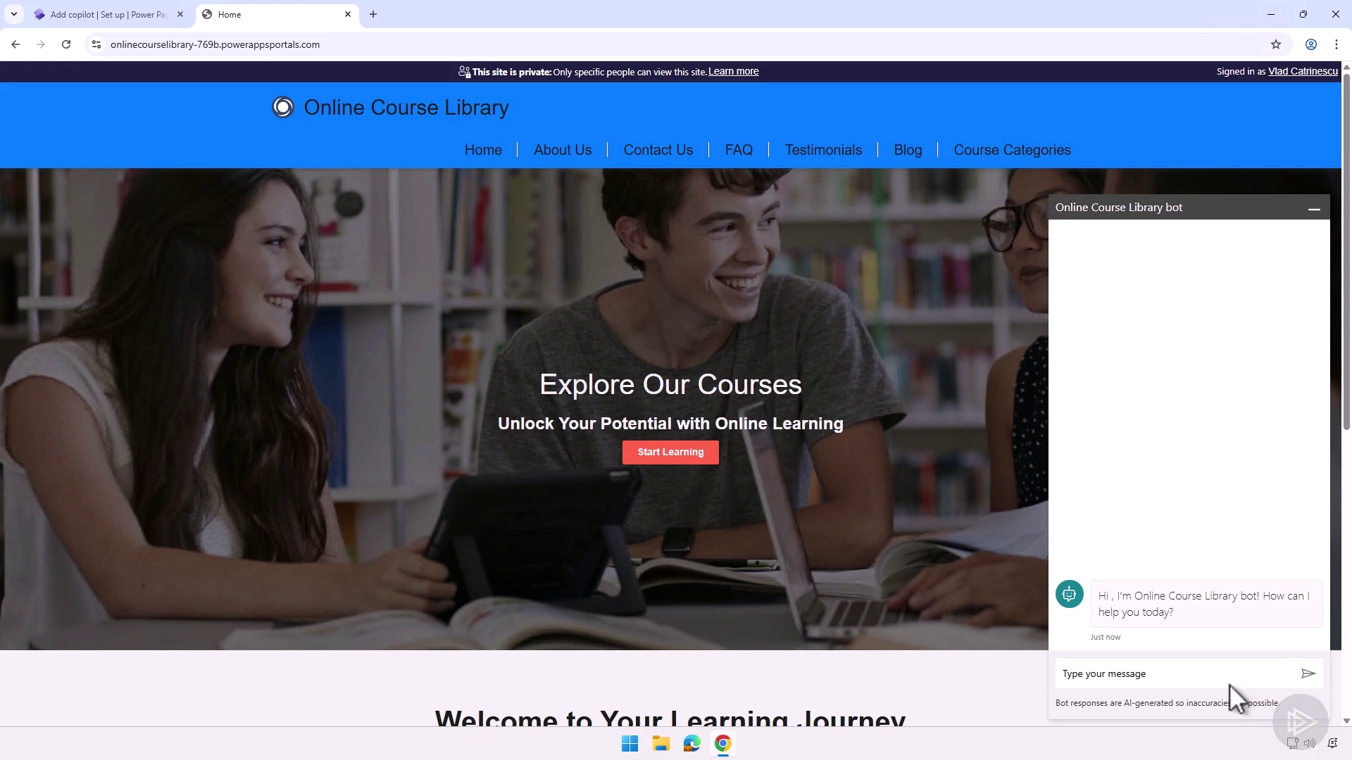
left_click(1193, 678)
type("What payment methods do you accept?")
key("Return")
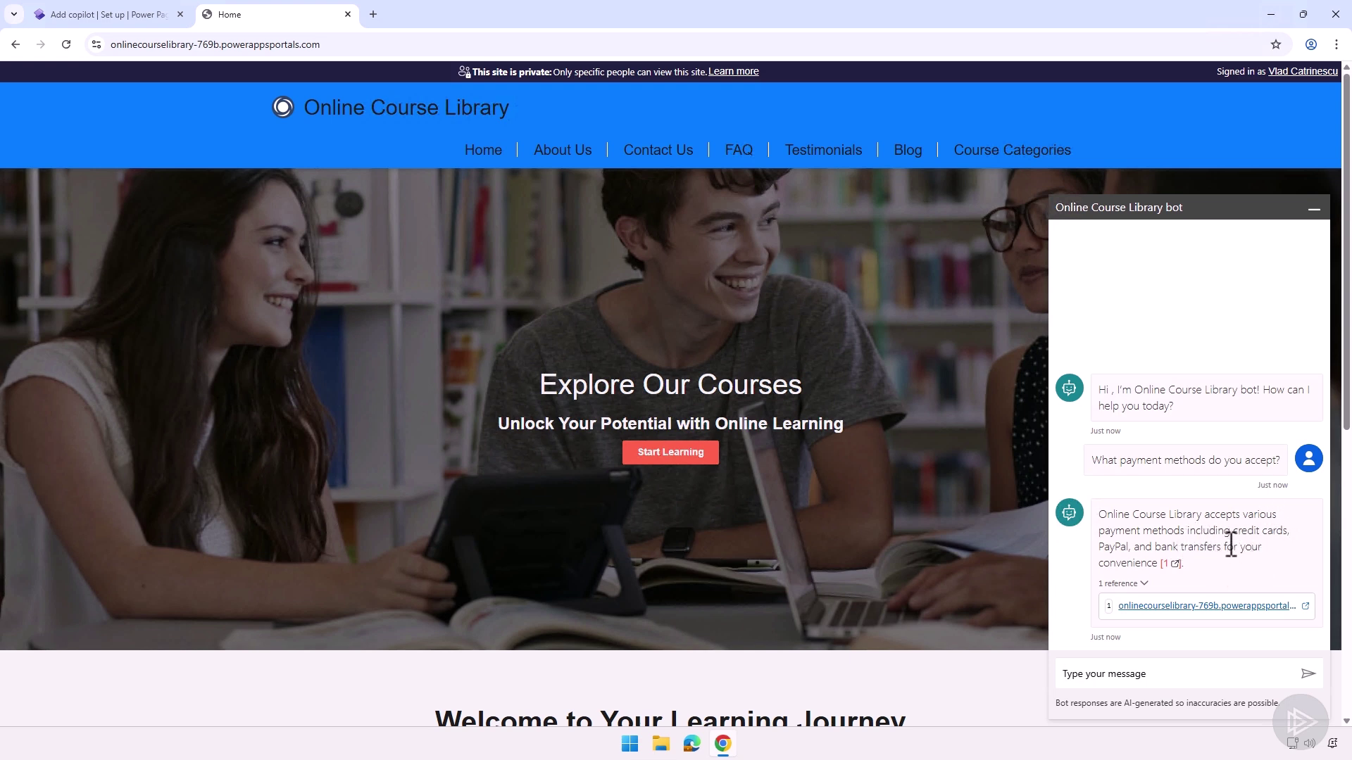
- Check the payment methods answer on the cited FAQ page, then return to the Pages workspace
scroll(1186, 570, "down", 2)
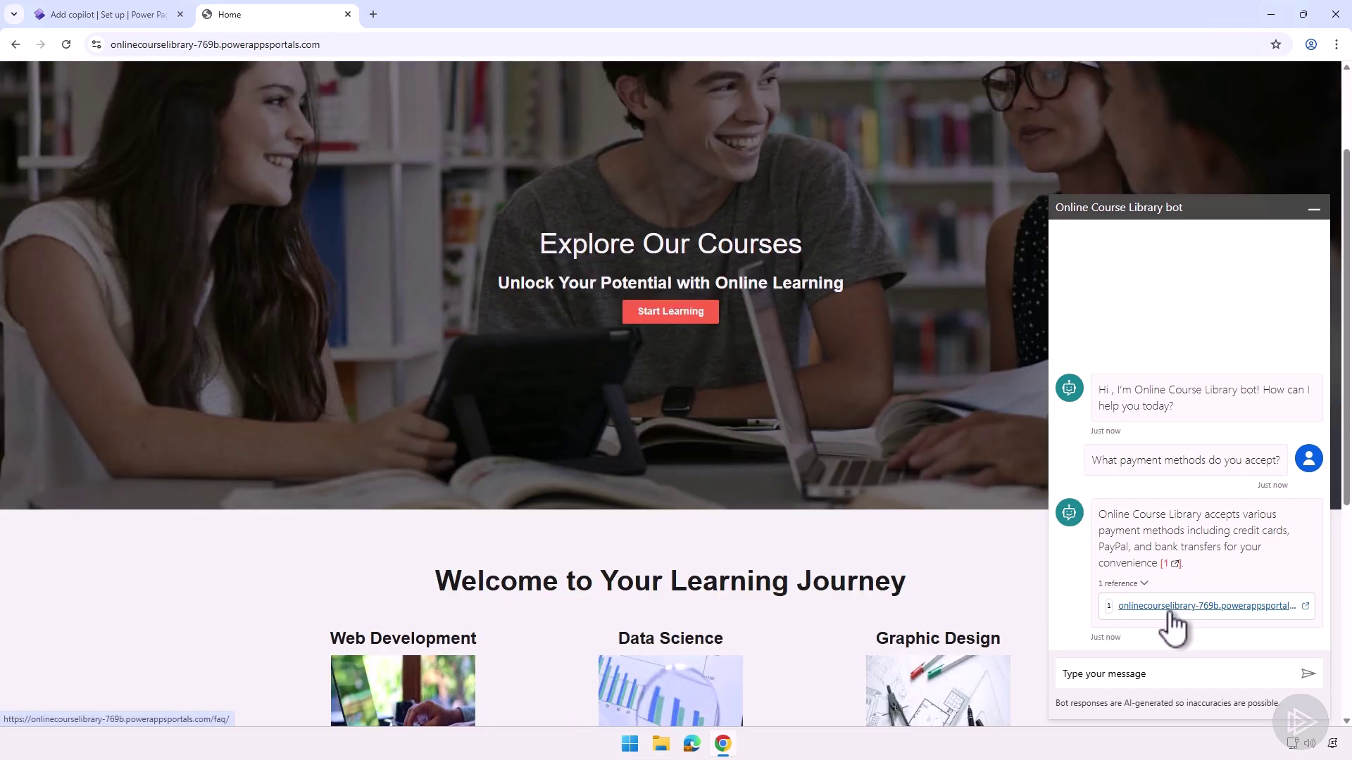
left_click(1171, 606)
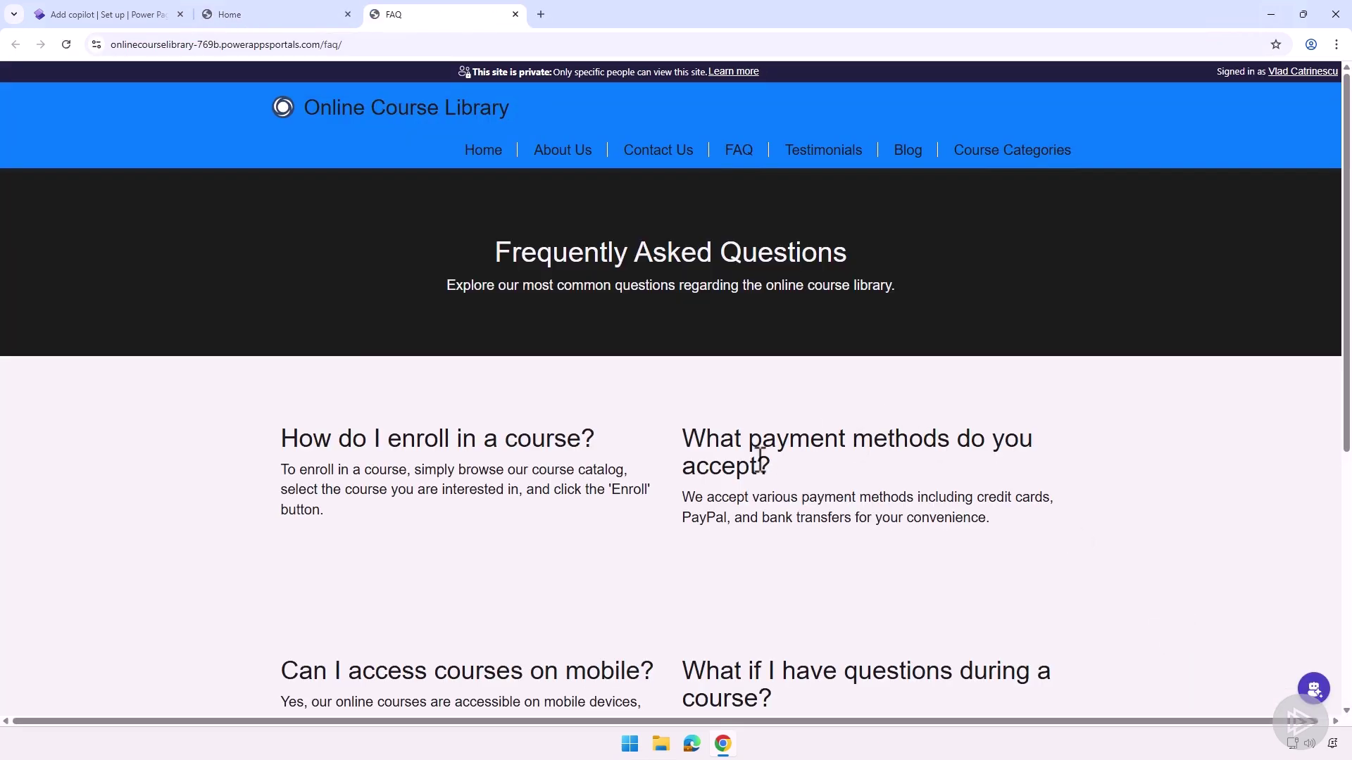
left_click_drag(706, 443, 898, 511)
left_click(898, 510)
left_click(105, 14)
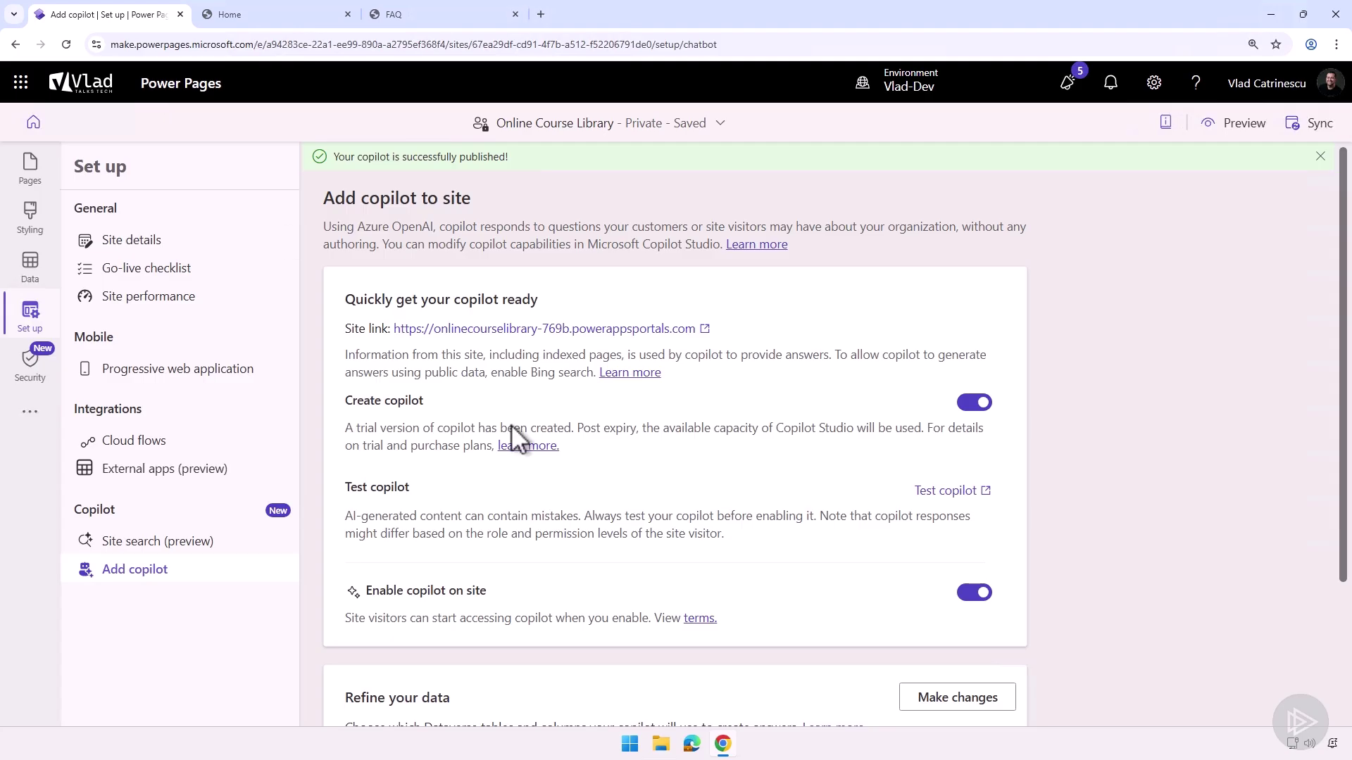
left_click(32, 173)
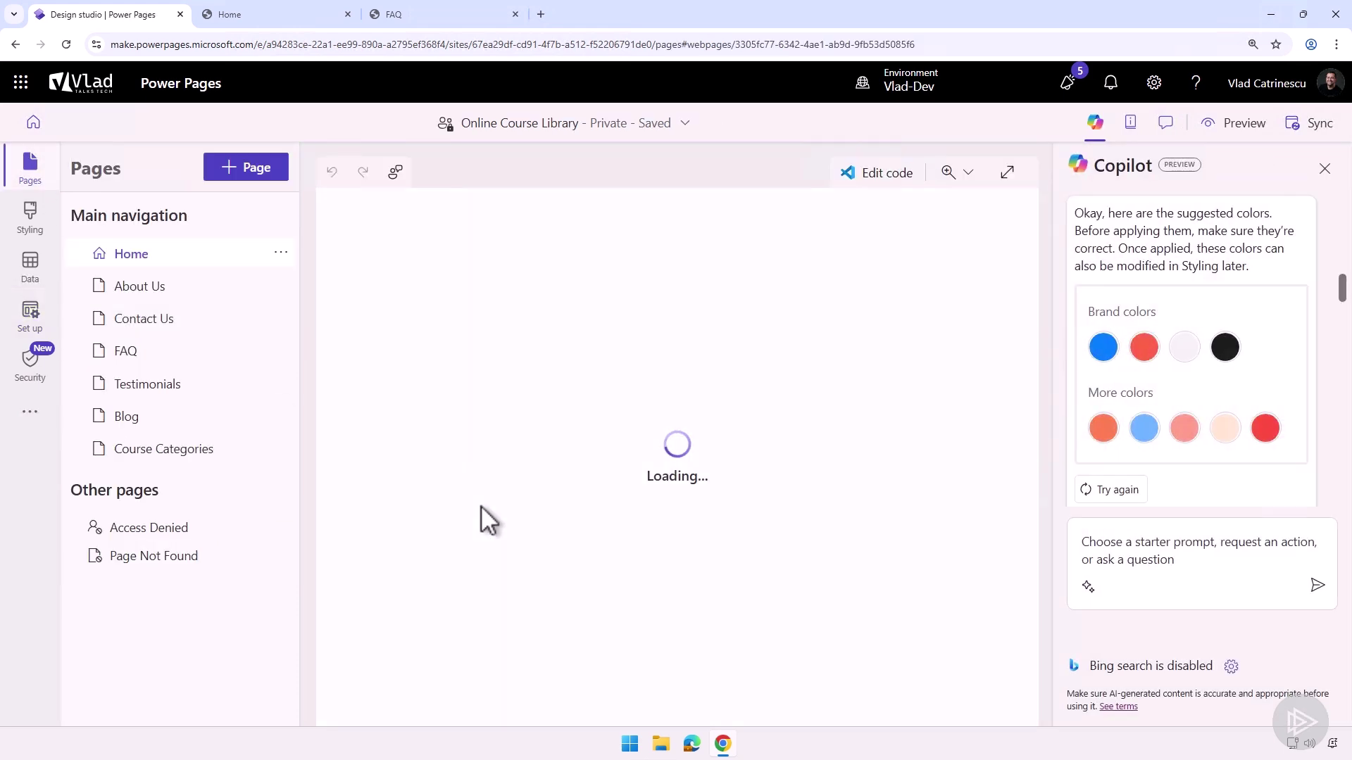